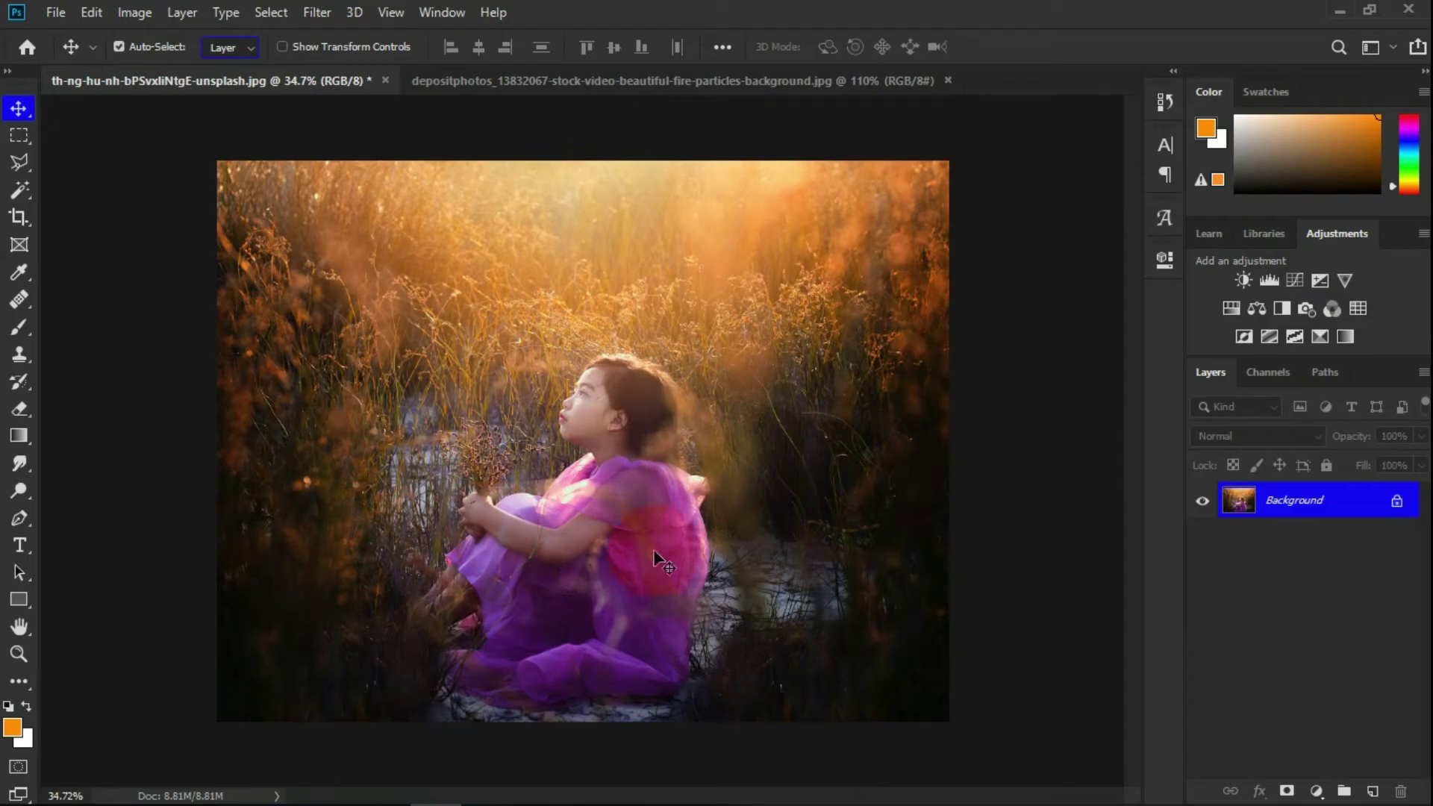
Add a Brightness/Contrast adjustment layer with brightness lowered to −43
left_click(1318, 794)
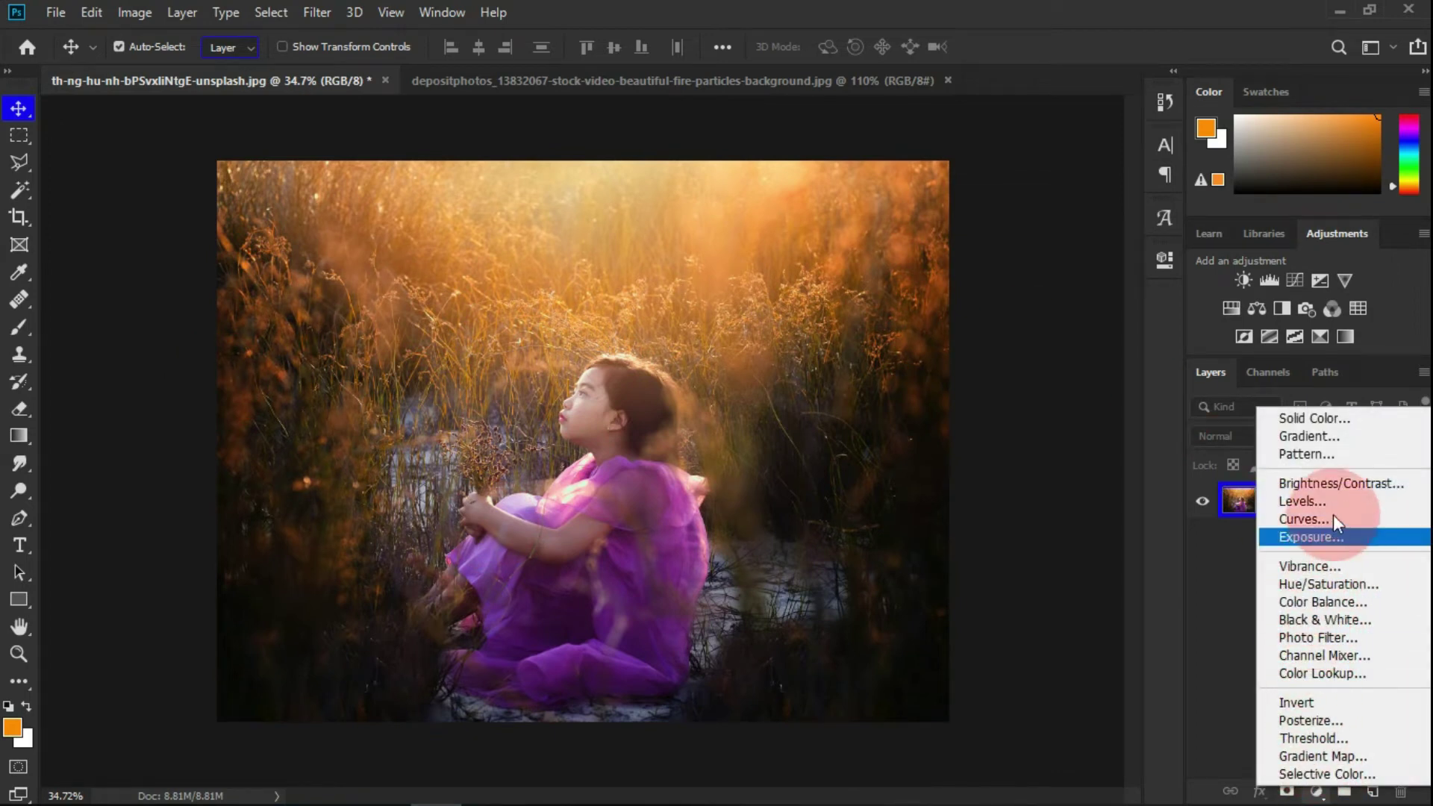
left_click(1341, 483)
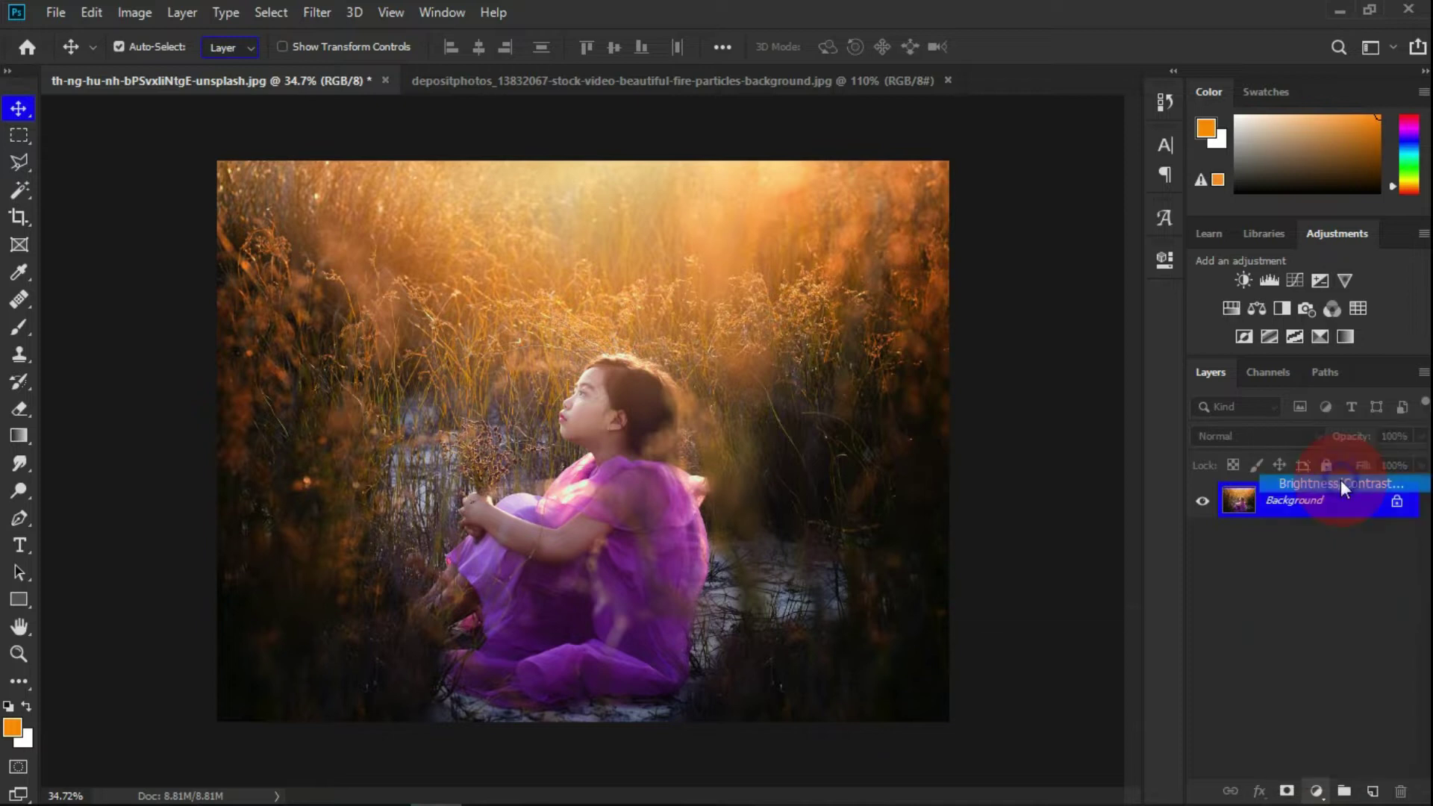
left_click_drag(967, 381, 949, 382)
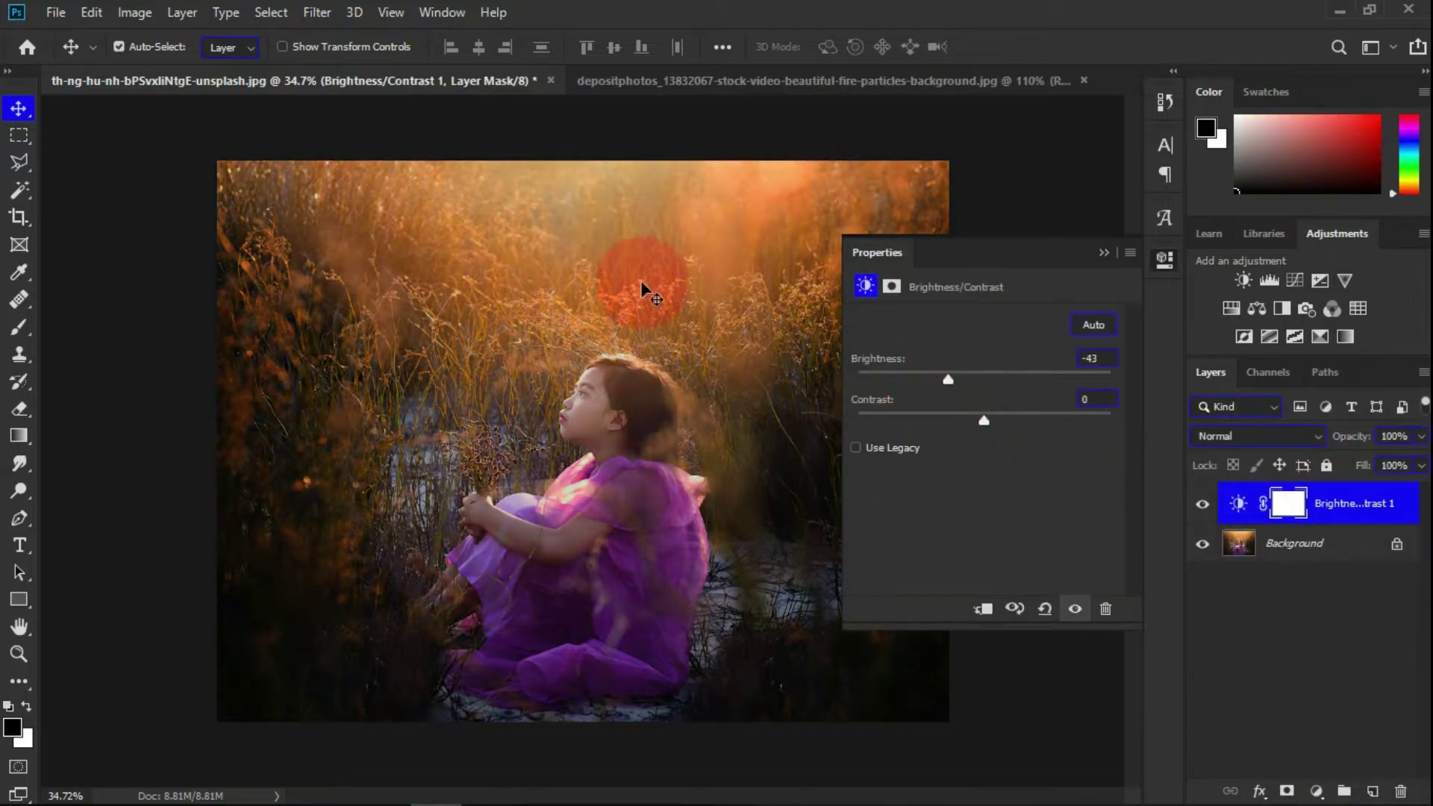
left_click(1104, 252)
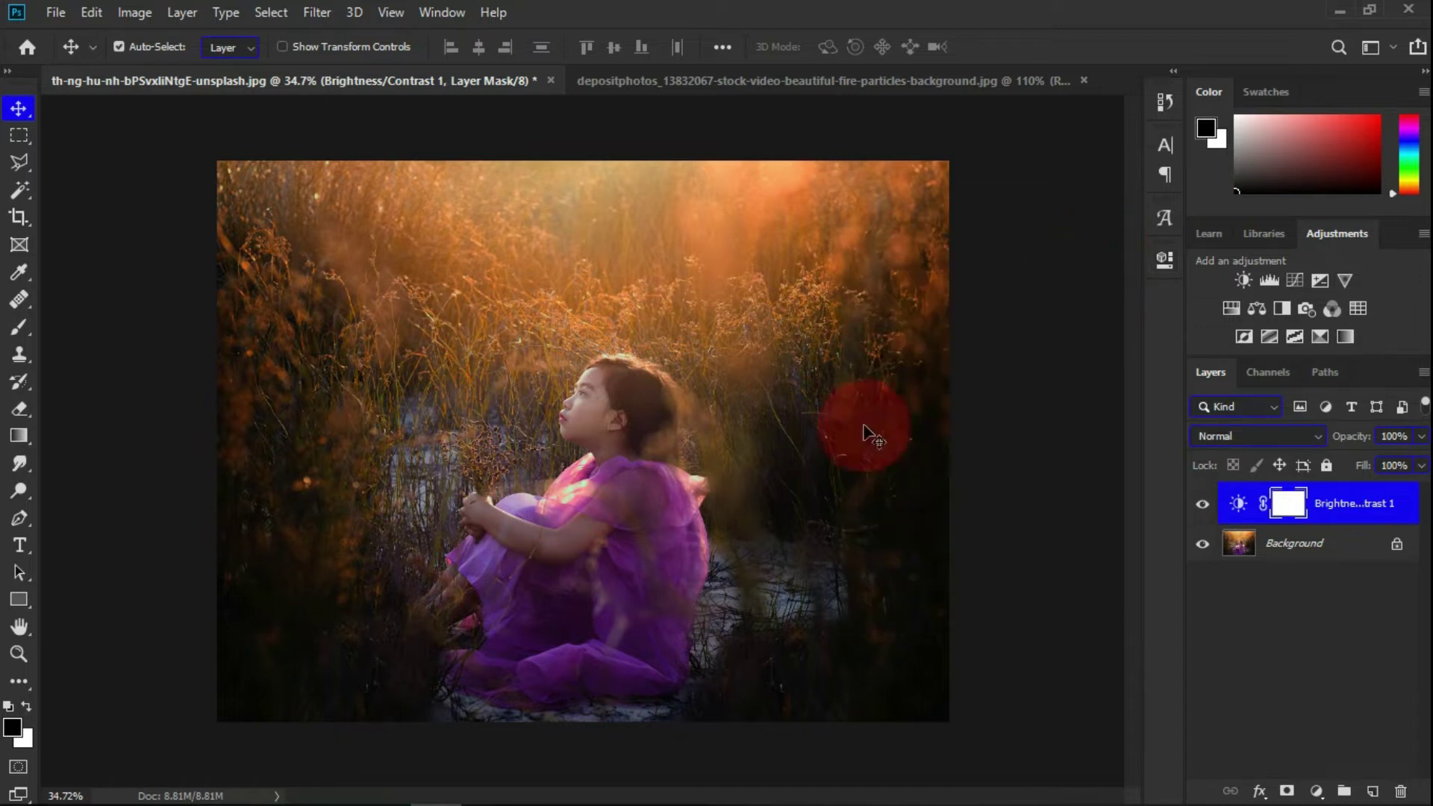
Add a Color Lookup adjustment layer using the Fuji F125 Kodak 2395 3DLUT
left_click(1316, 791)
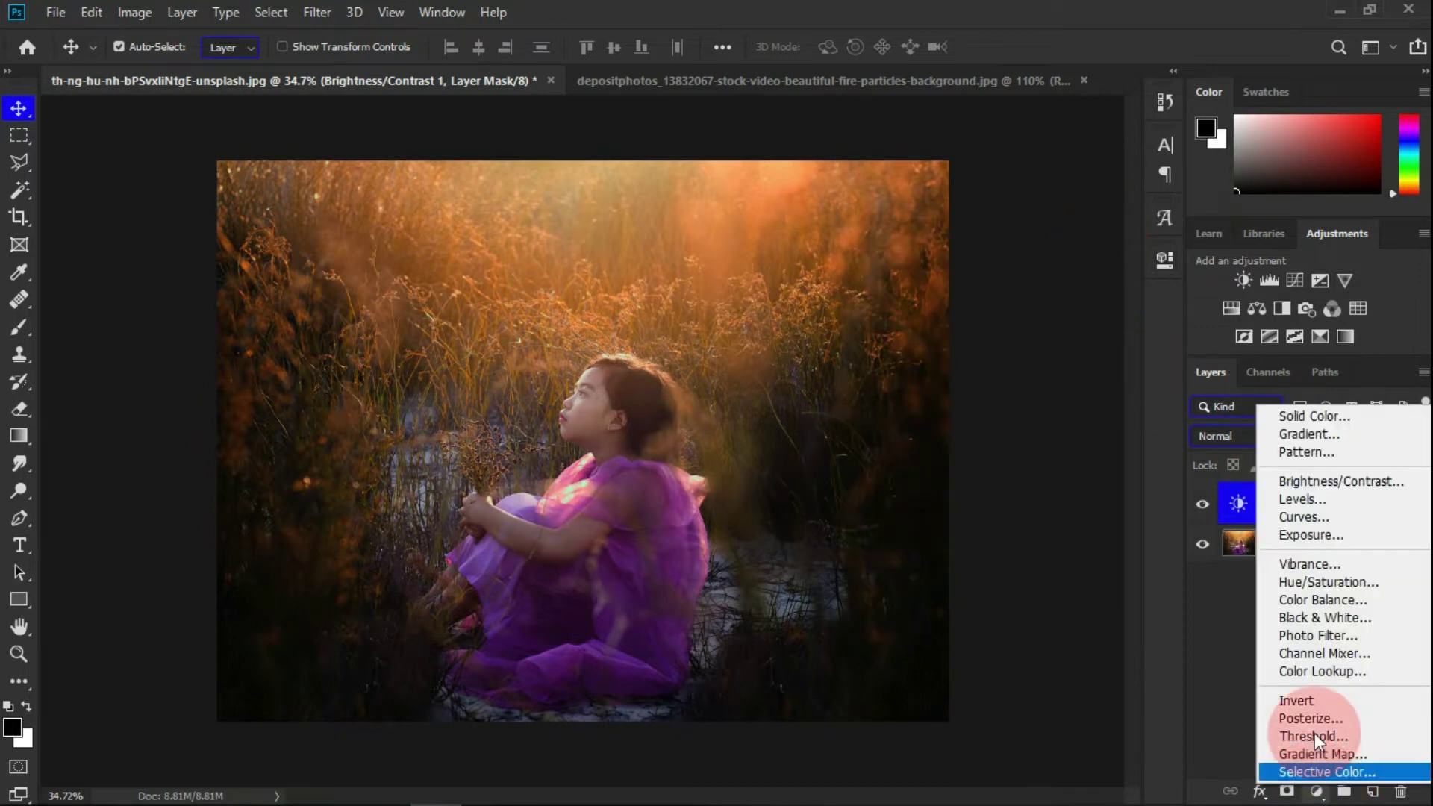
left_click(1299, 671)
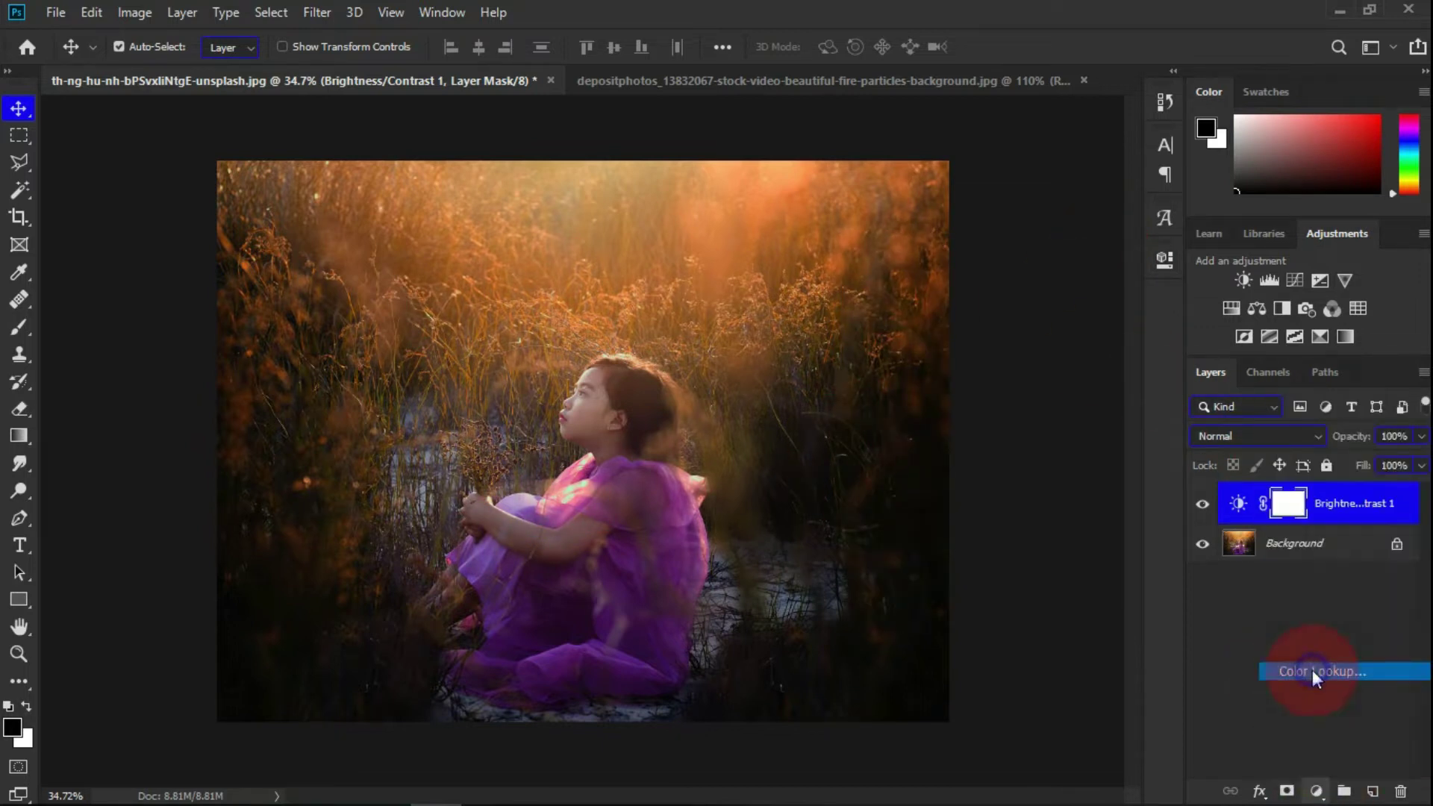
left_click(978, 327)
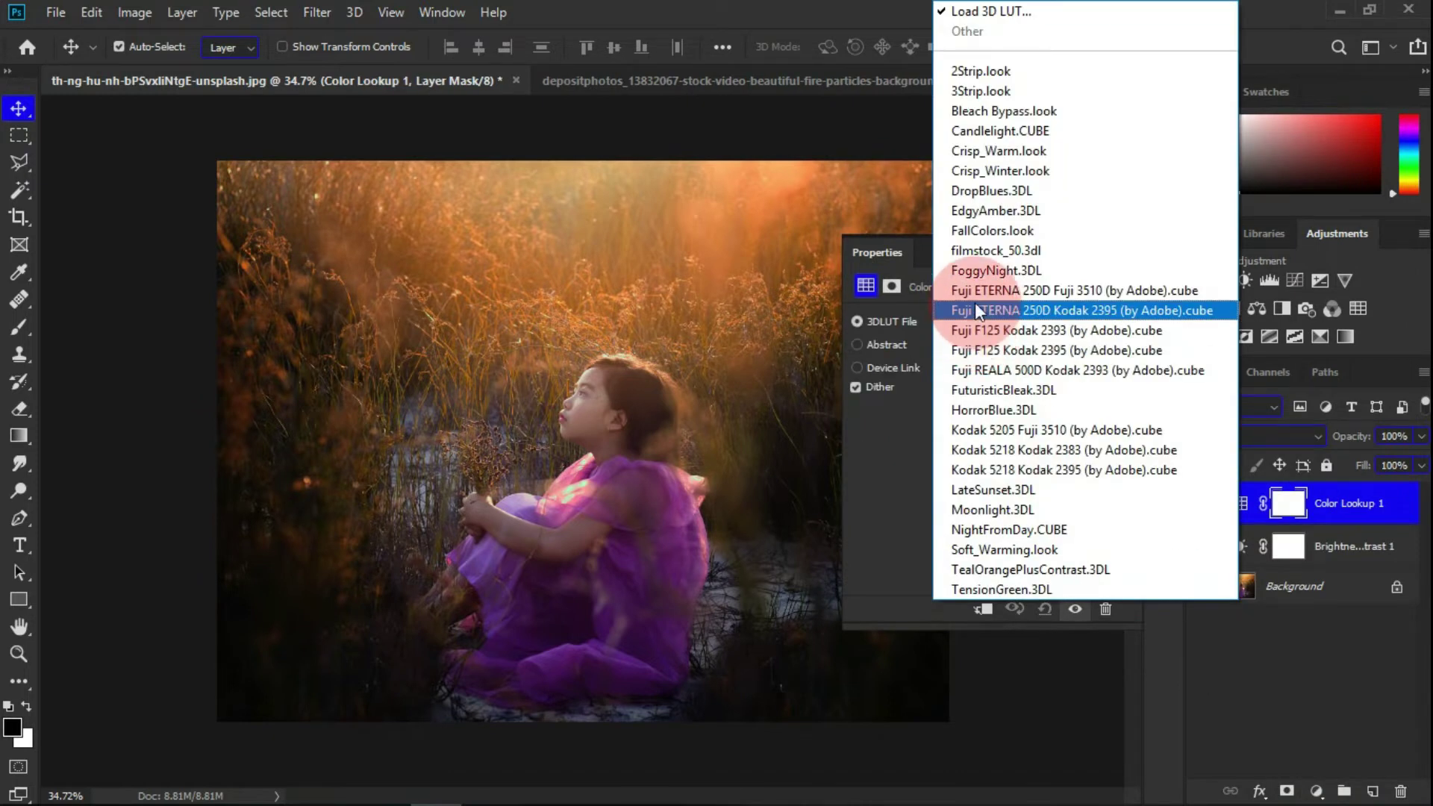
left_click(984, 348)
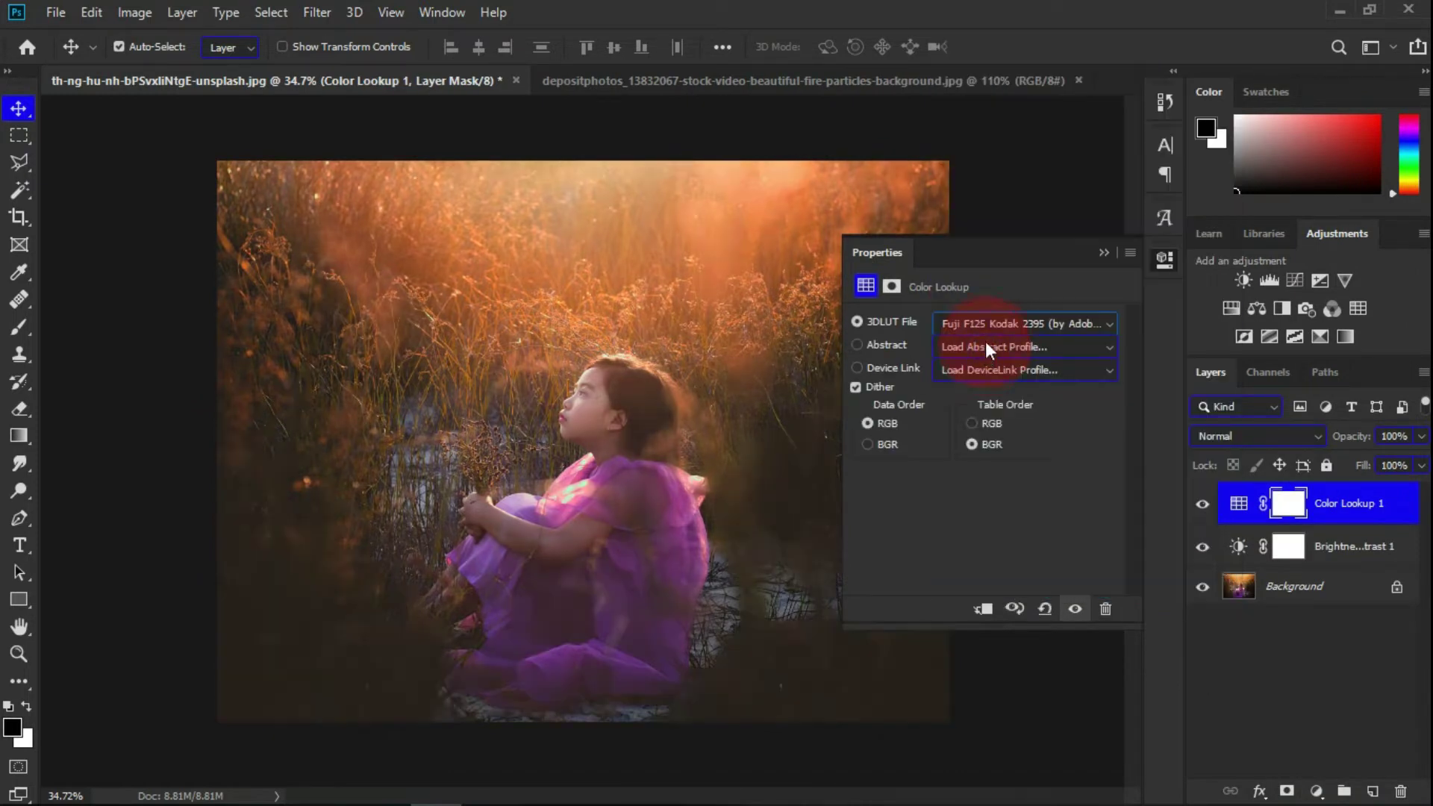
left_click(967, 323)
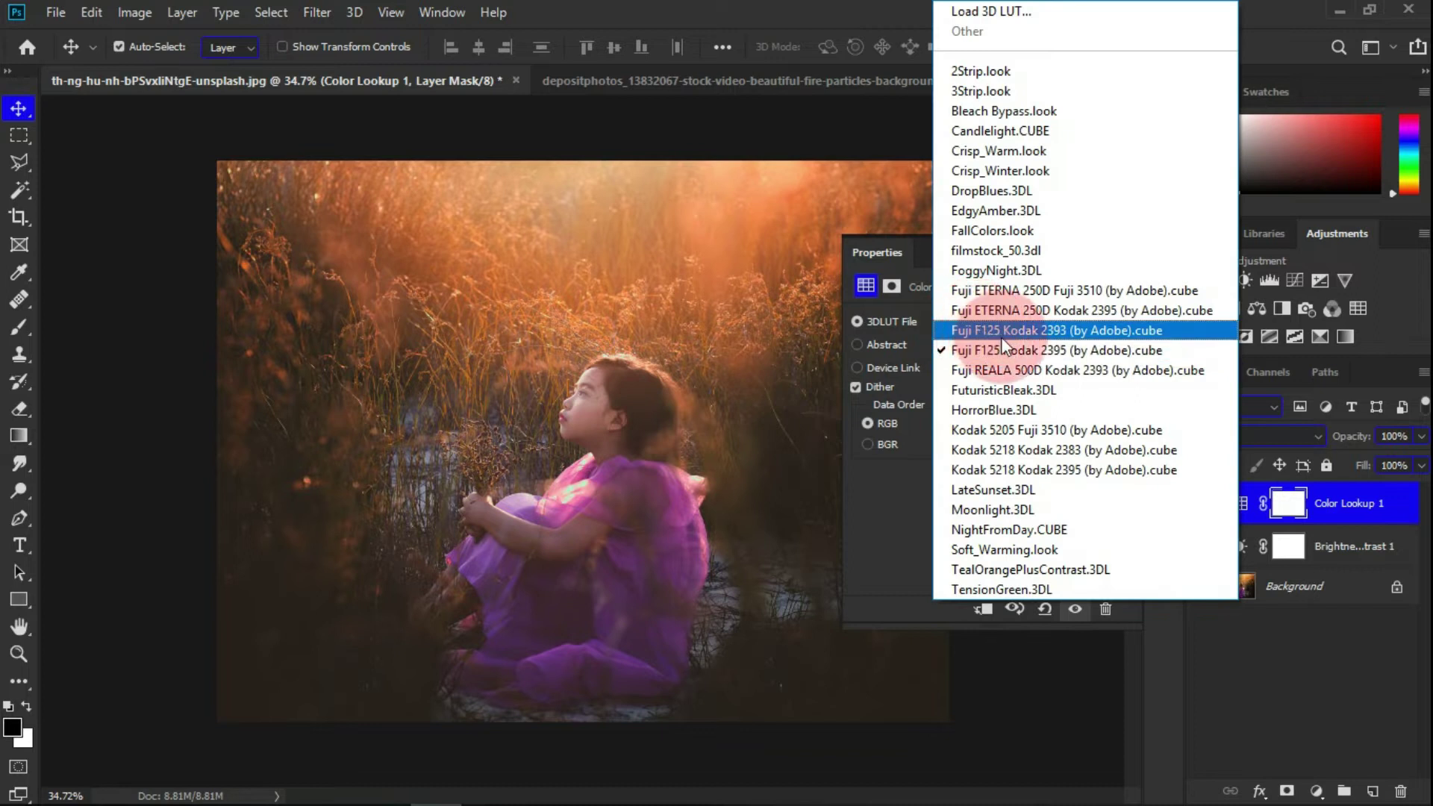
left_click(1036, 346)
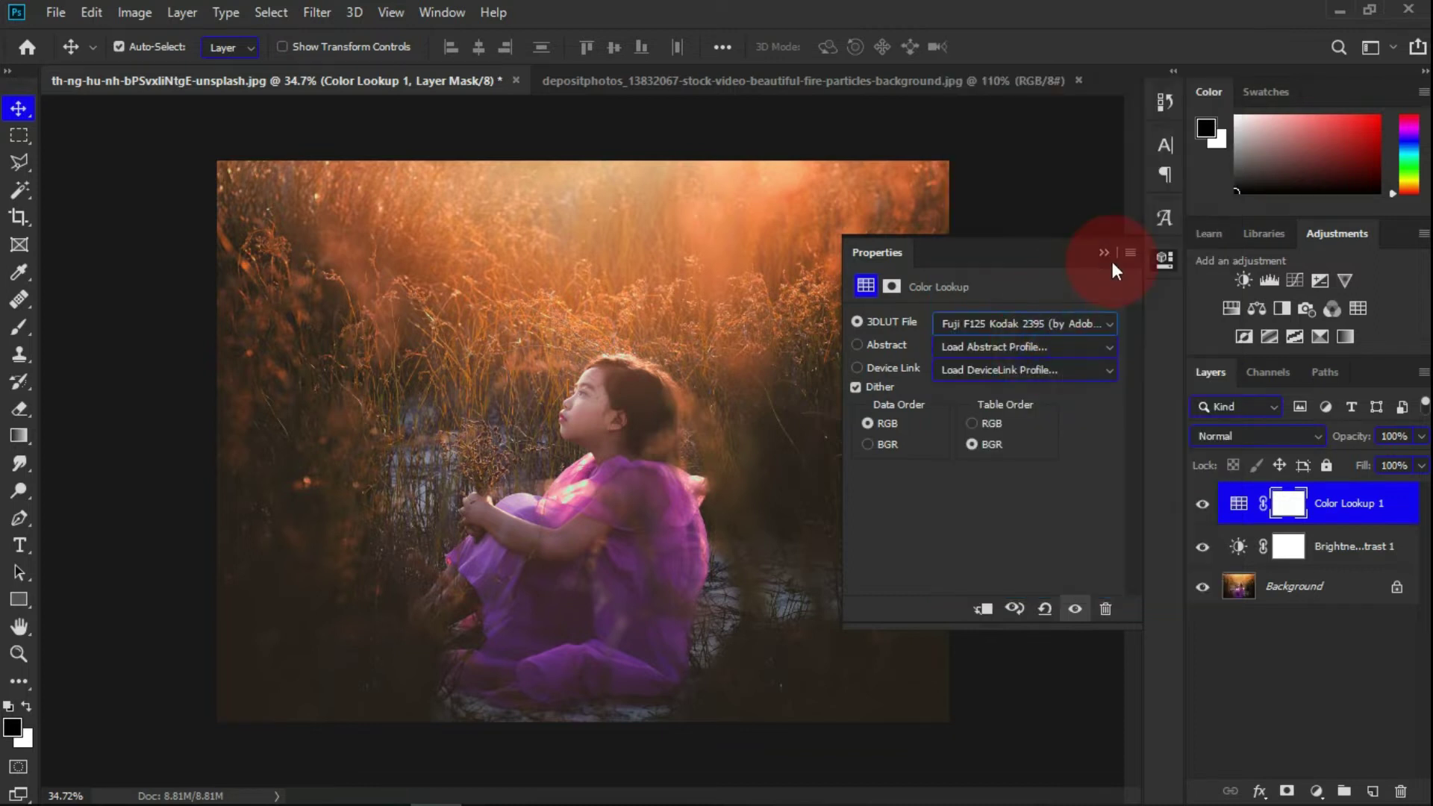
left_click(1111, 258)
Set the Color Lookup layer to Luminosity blend mode at 30% opacity
left_click(1248, 434)
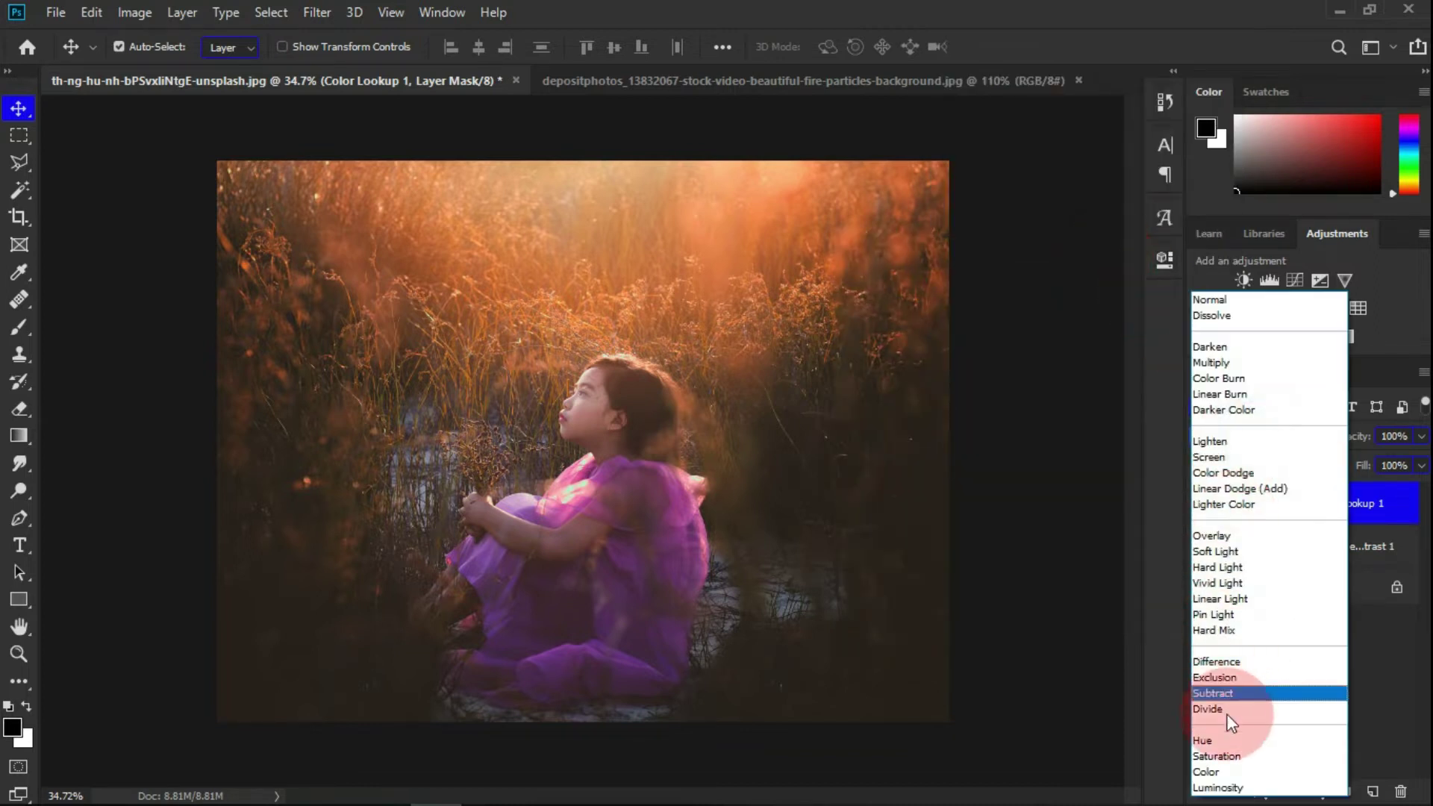
left_click(1219, 788)
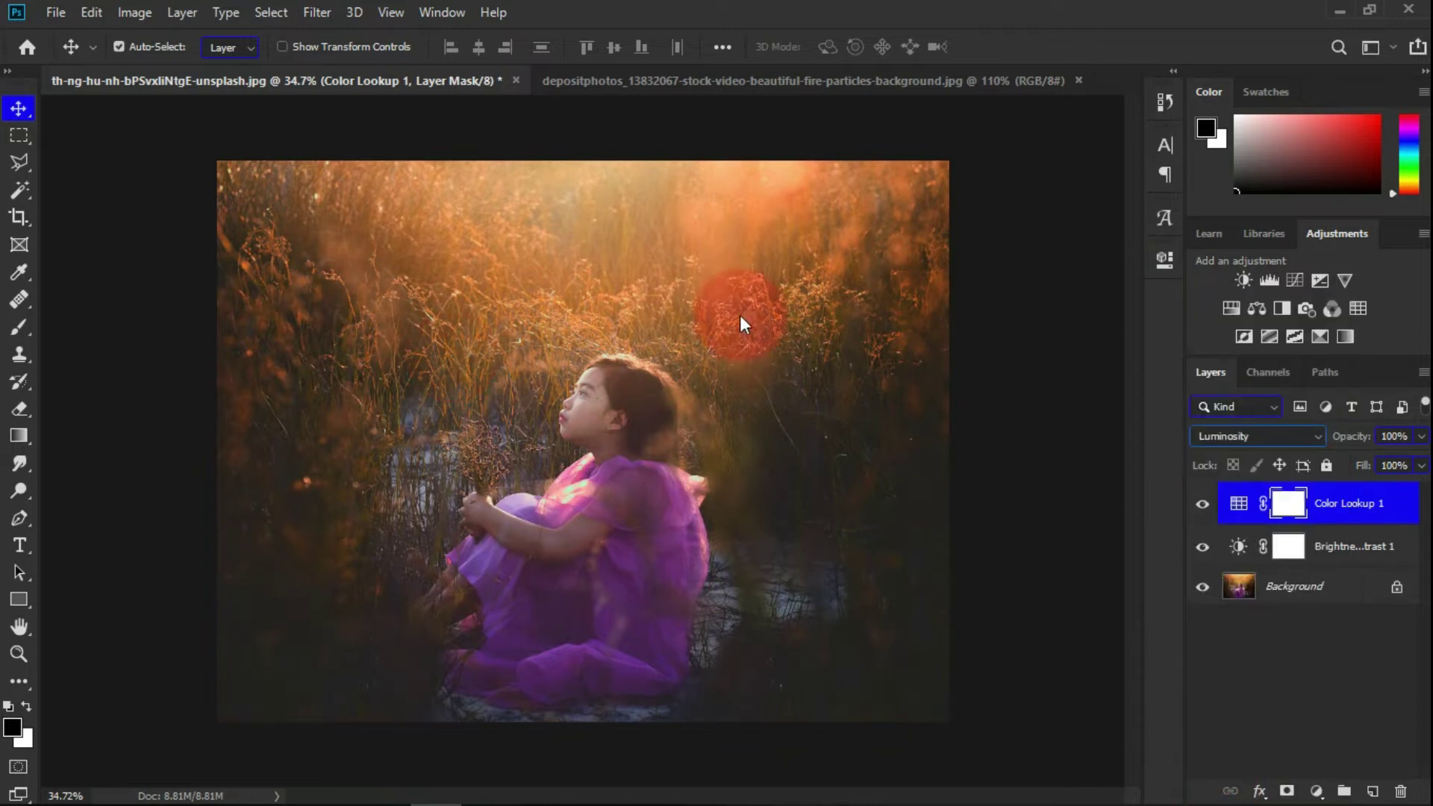
left_click(1401, 436)
type("3")
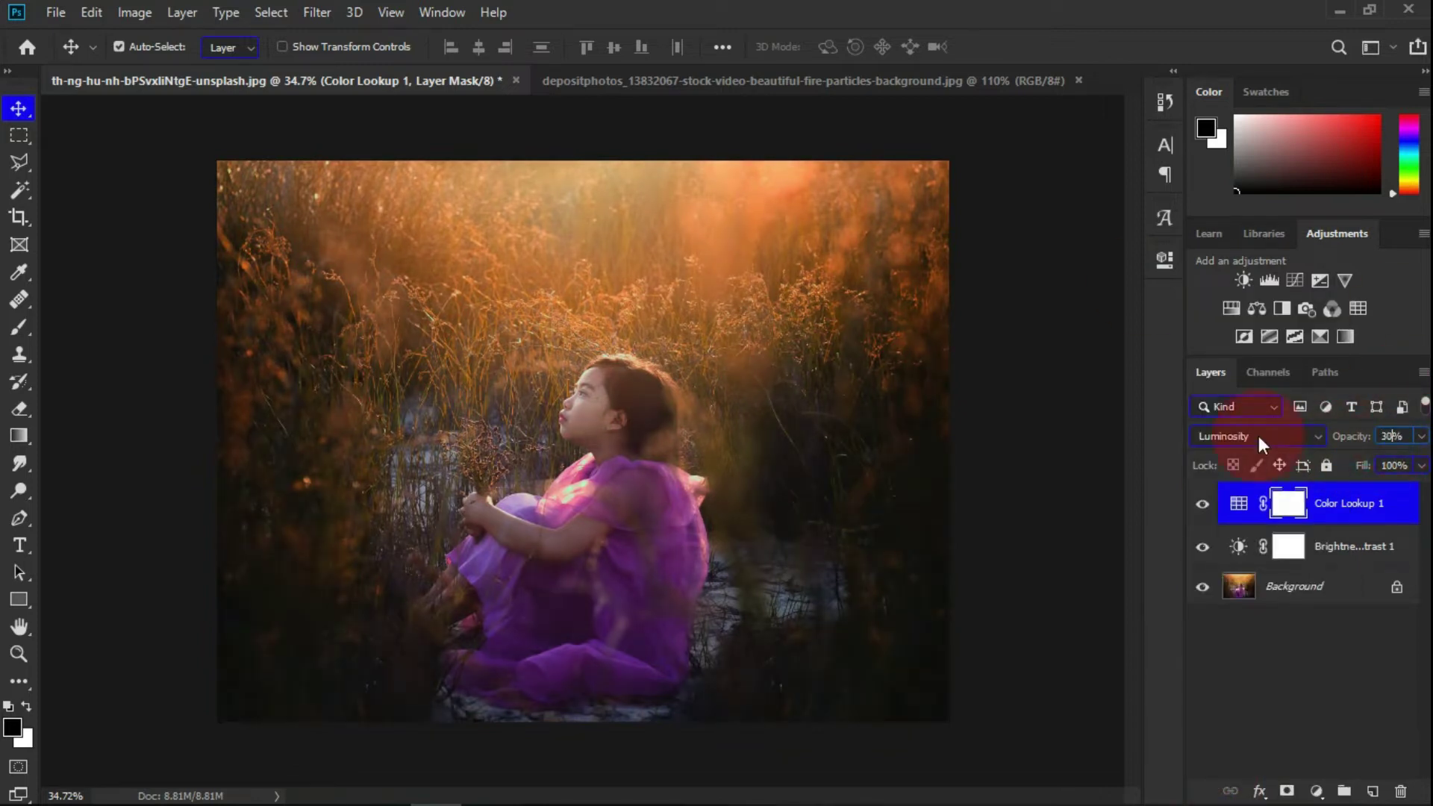
left_click(1238, 503)
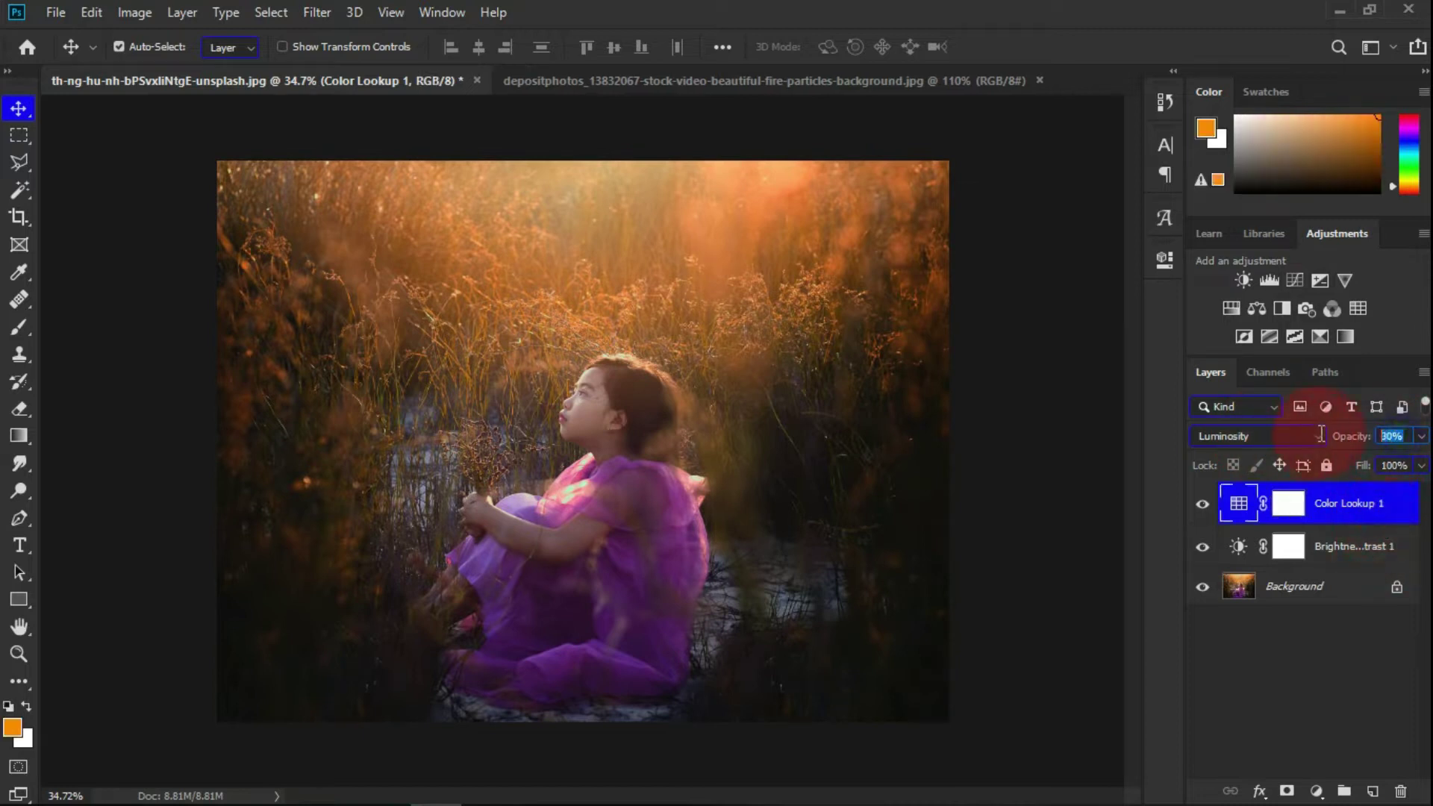
left_click(1301, 770)
Add a Curves layer, pulling the shadows down and lifting the highlights into an S-curve
left_click(1313, 792)
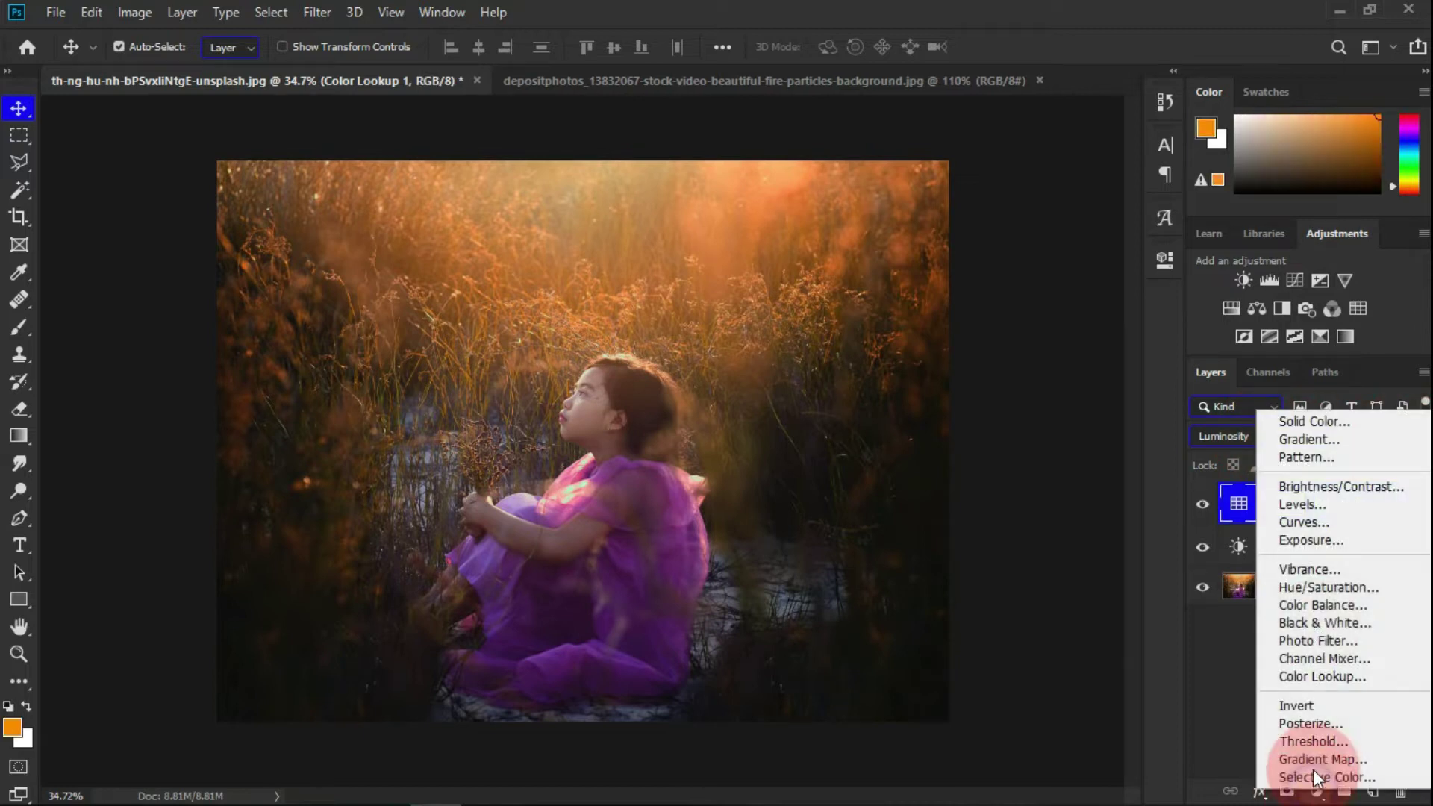
left_click(1270, 521)
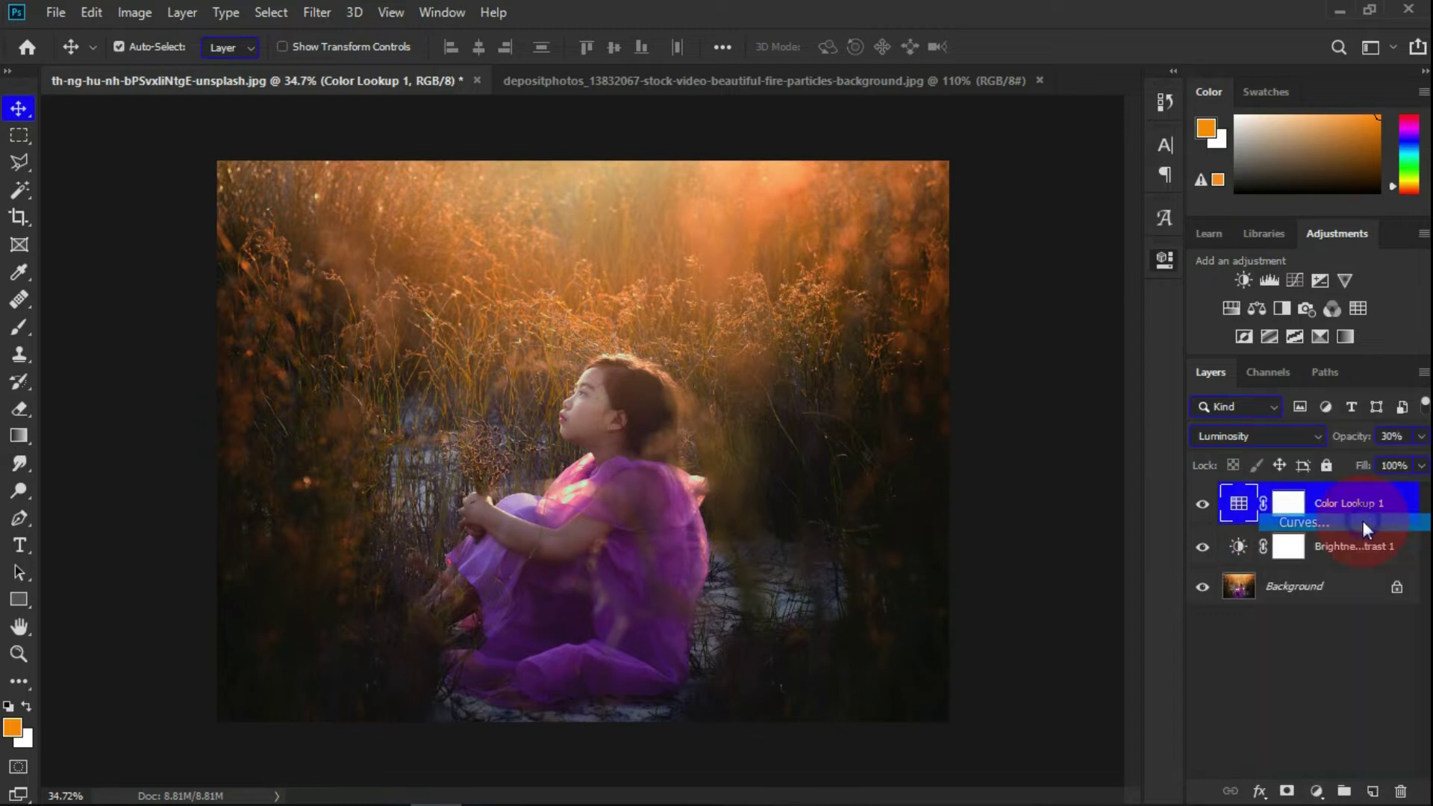
left_click_drag(974, 506, 981, 509)
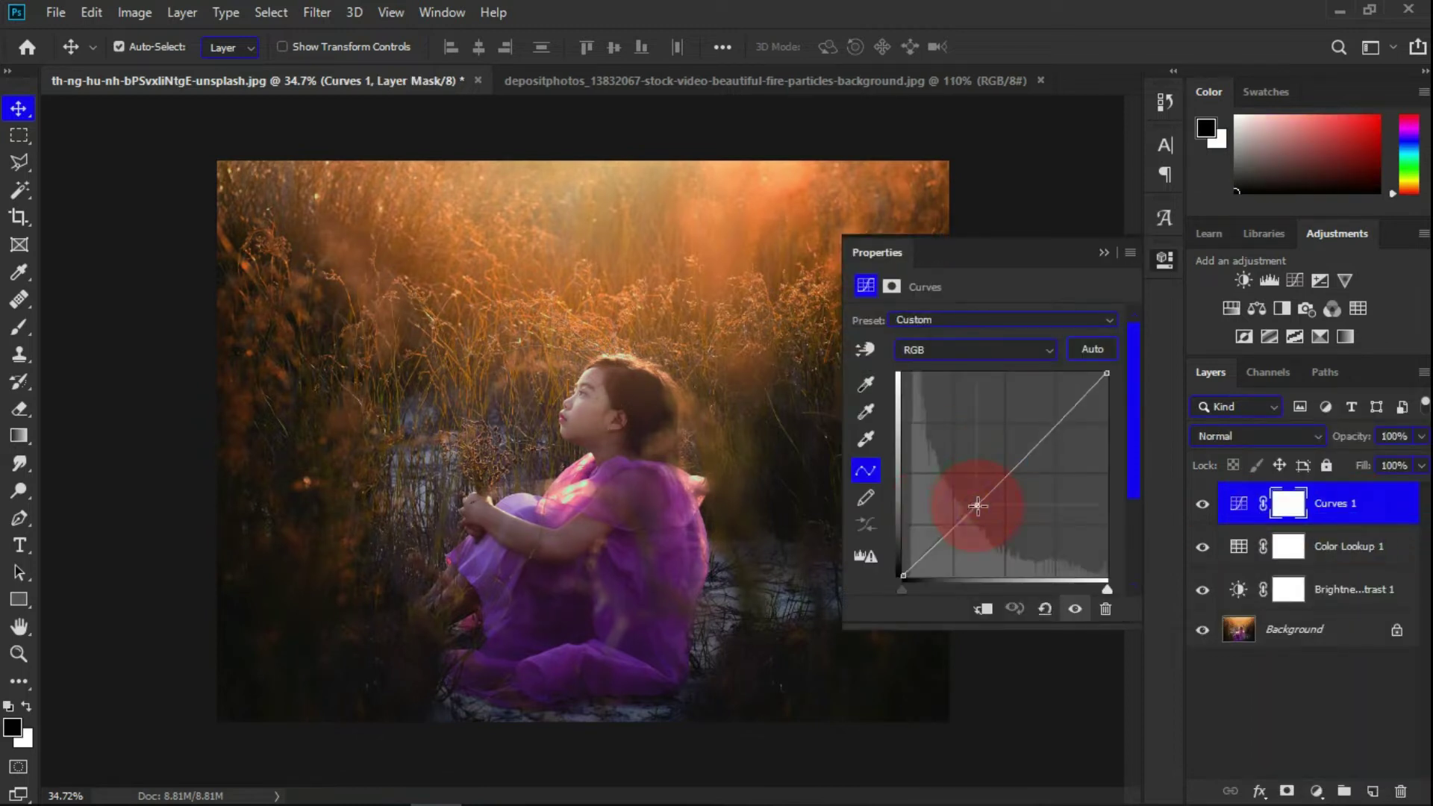
left_click_drag(1069, 410, 1054, 416)
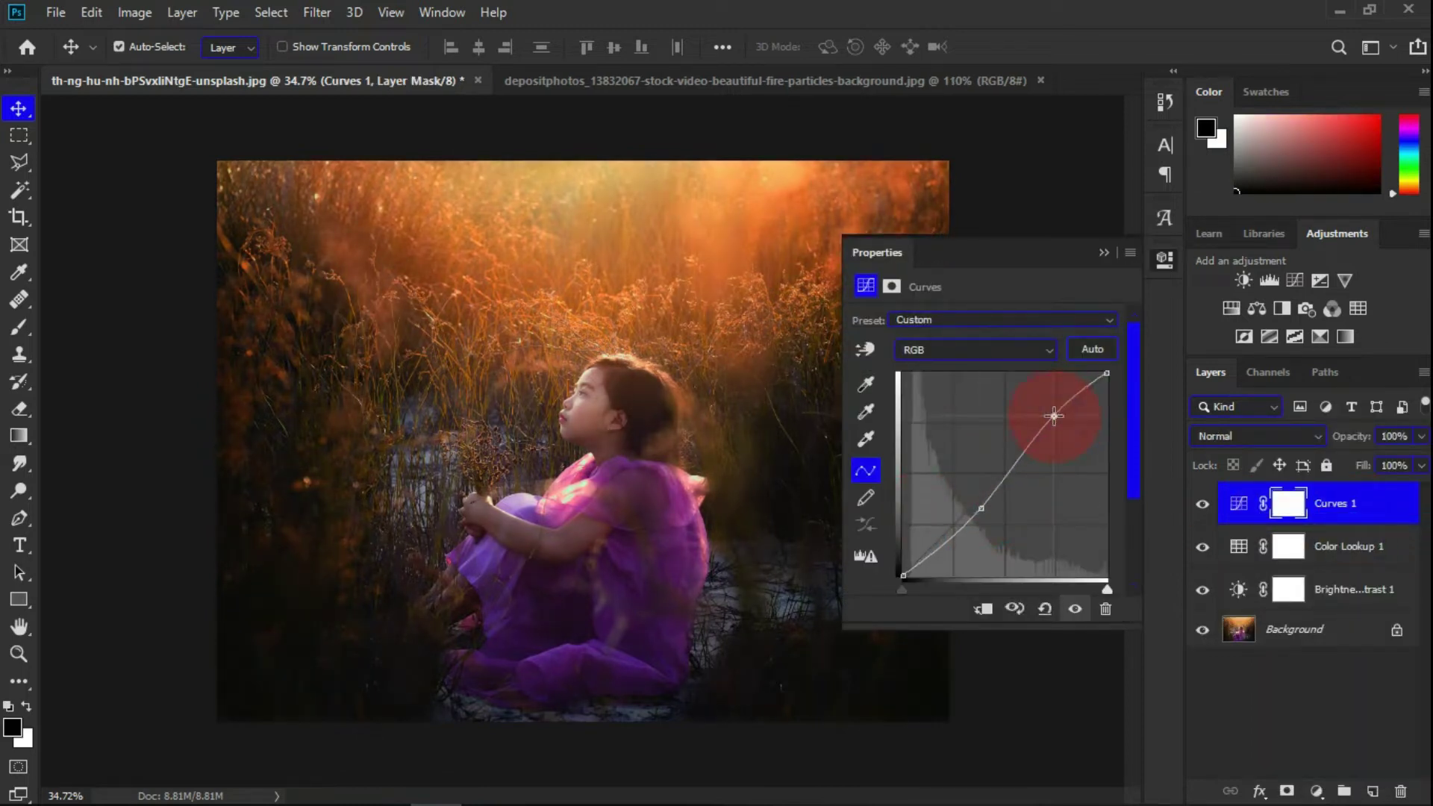
left_click(1103, 254)
scroll(970, 373, "down", 2)
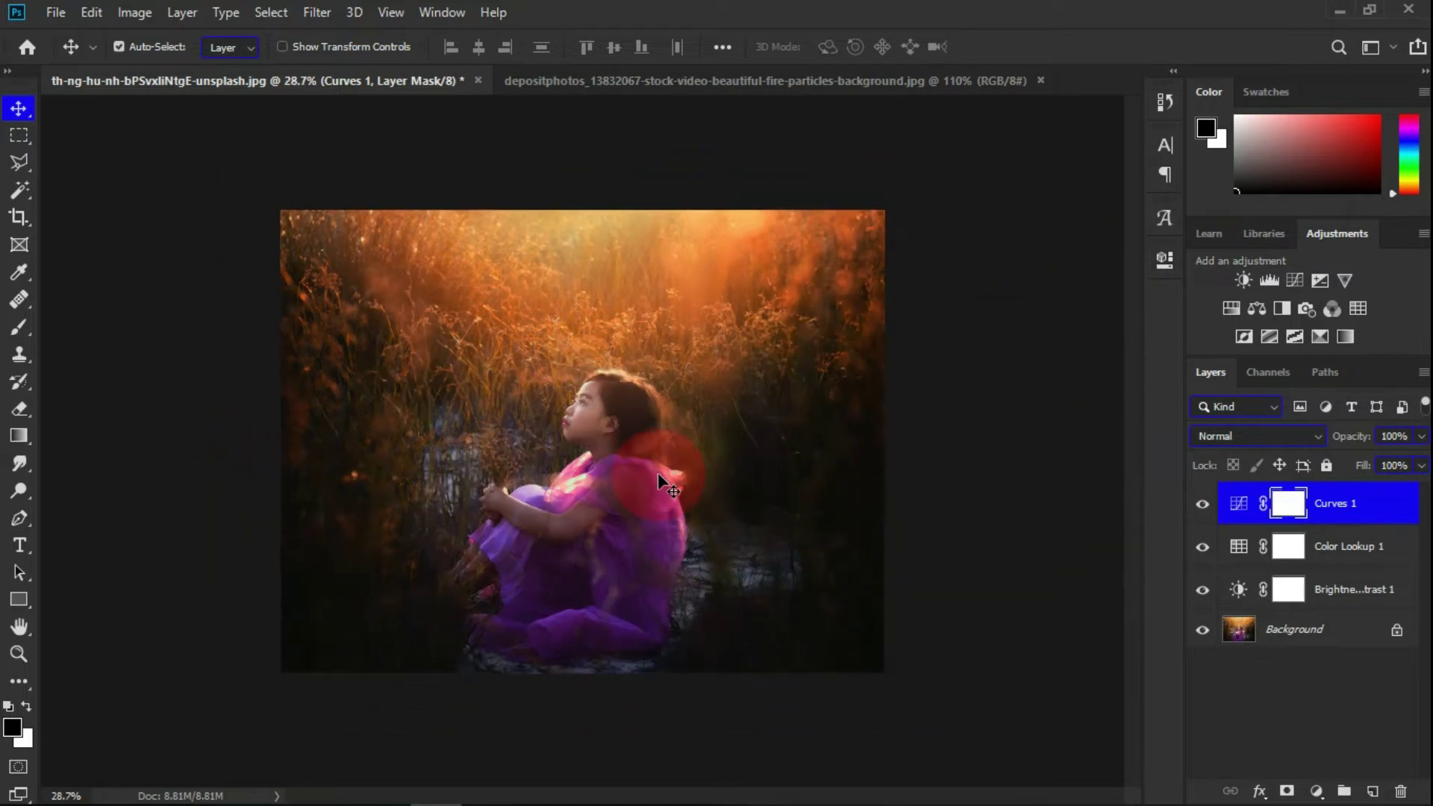
scroll(942, 511, "up", 1)
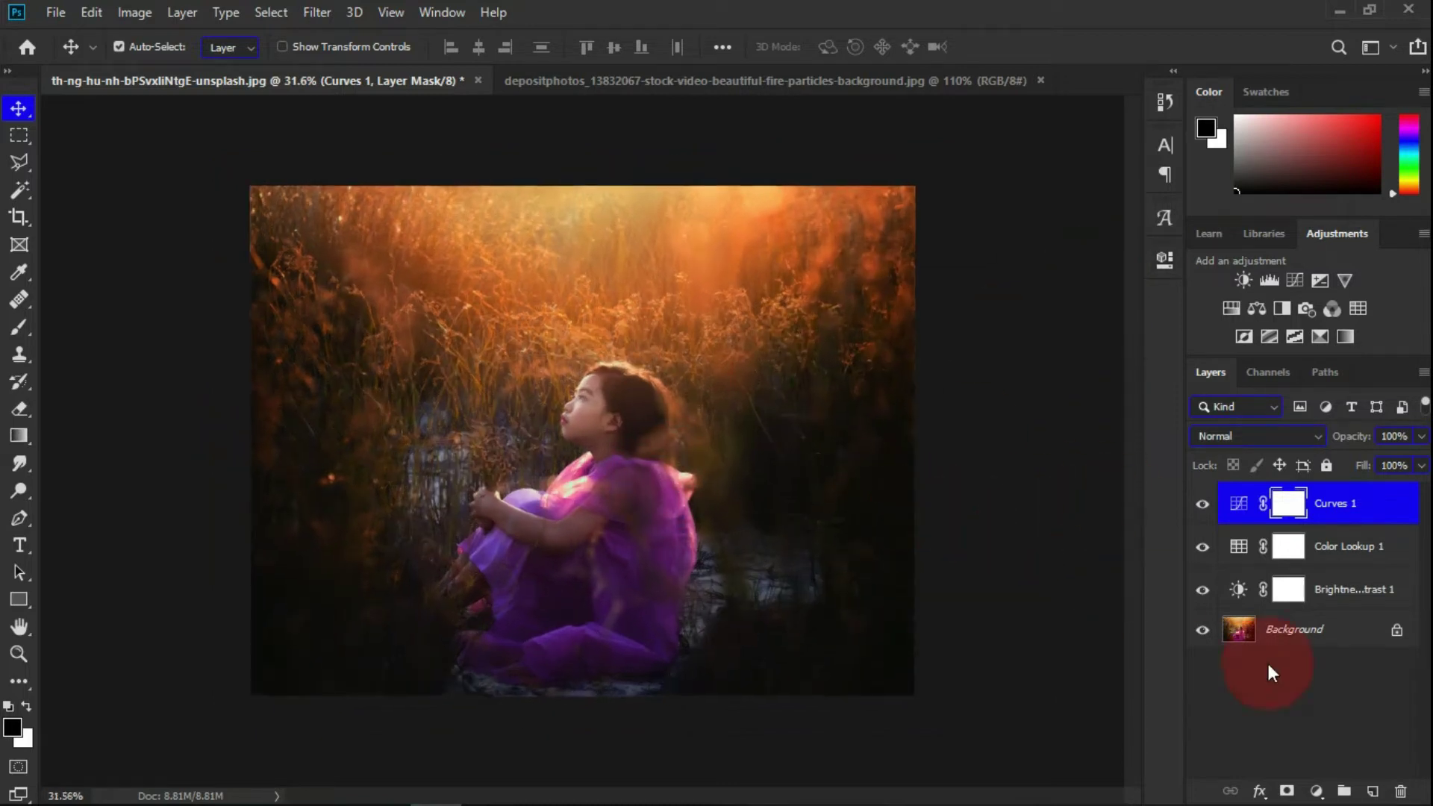
Add an empty Layer 1, switch to the Brush, and set the foreground colour to orange ff8a00
left_click(1374, 791)
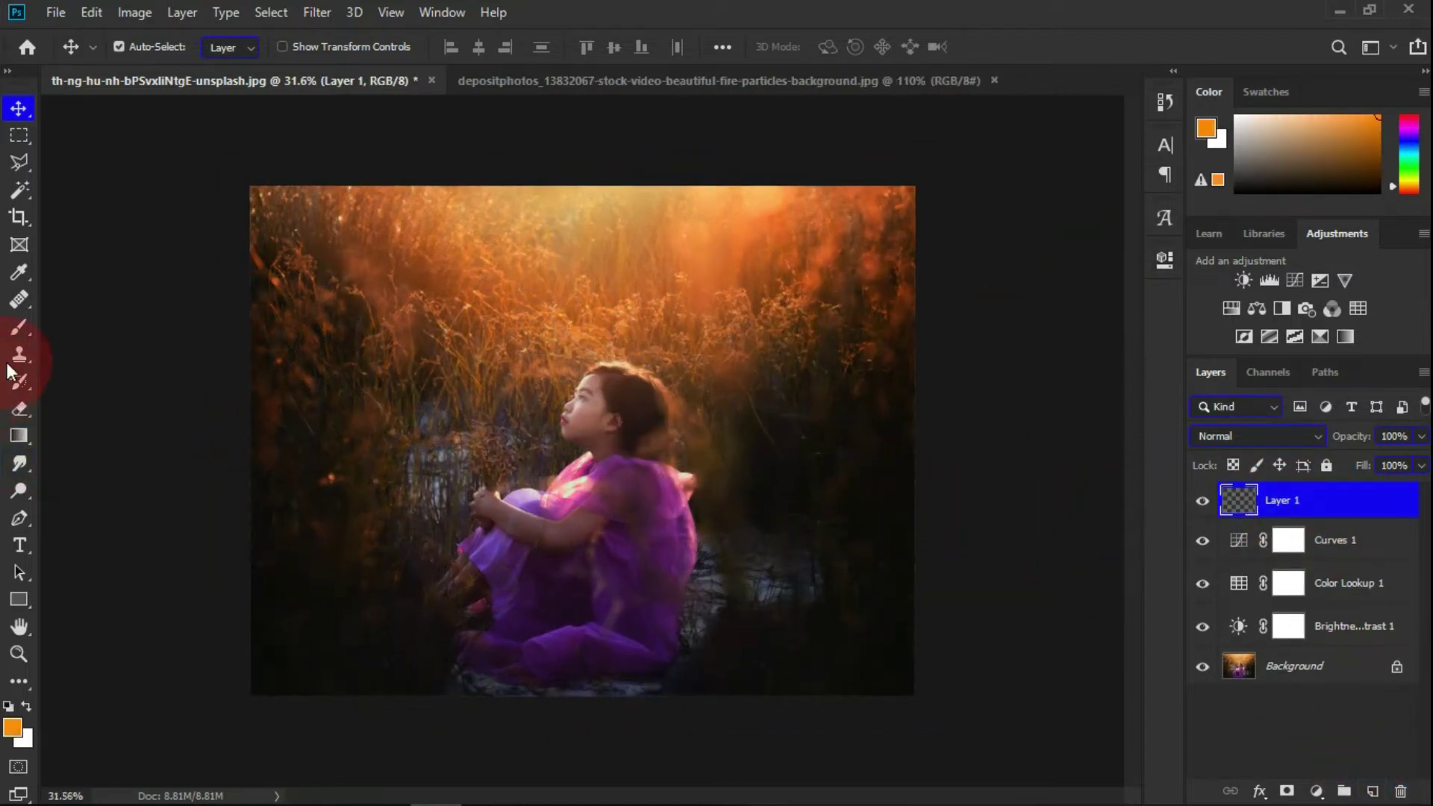
left_click(18, 336)
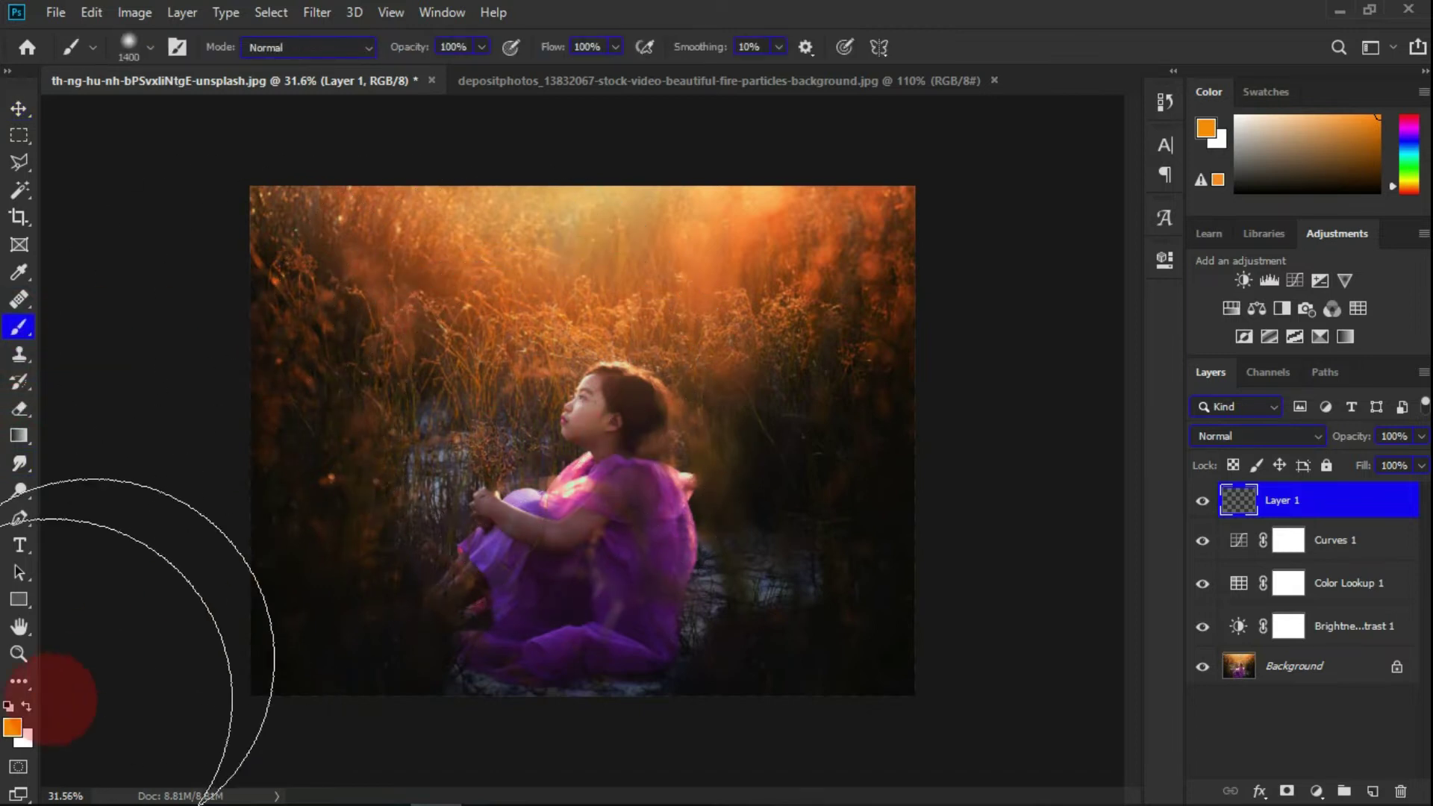
left_click(11, 726)
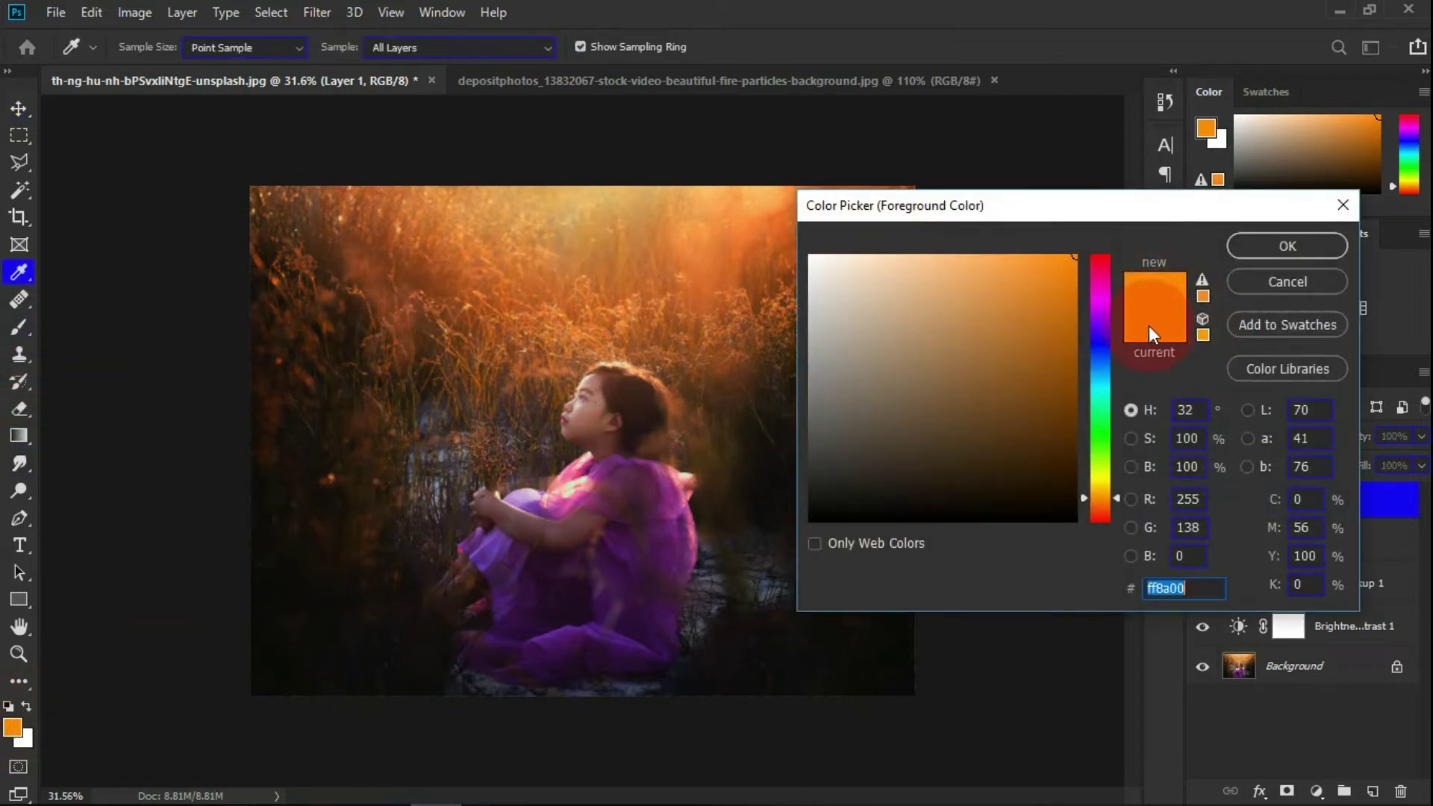
left_click_drag(1166, 588, 1227, 593)
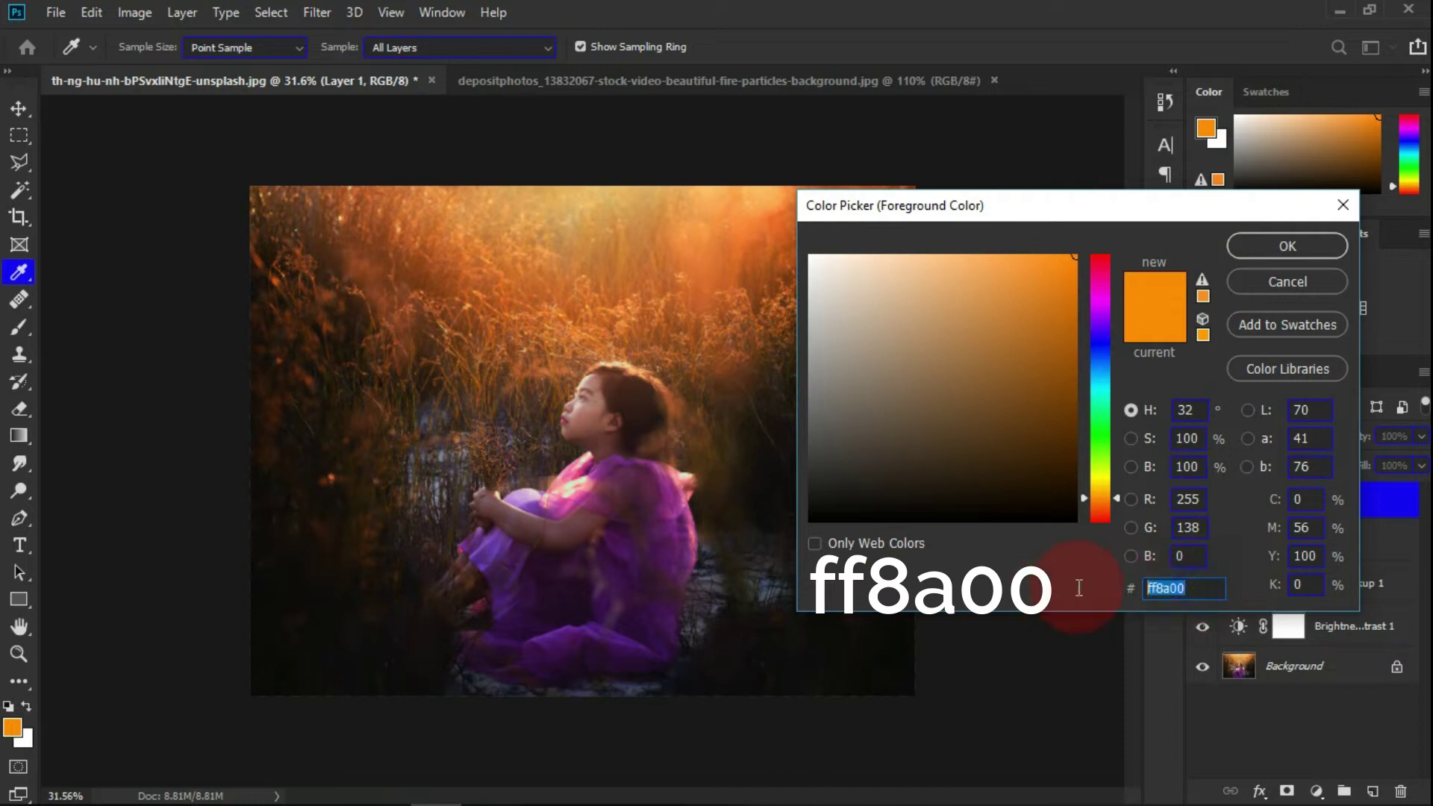
left_click(1269, 250)
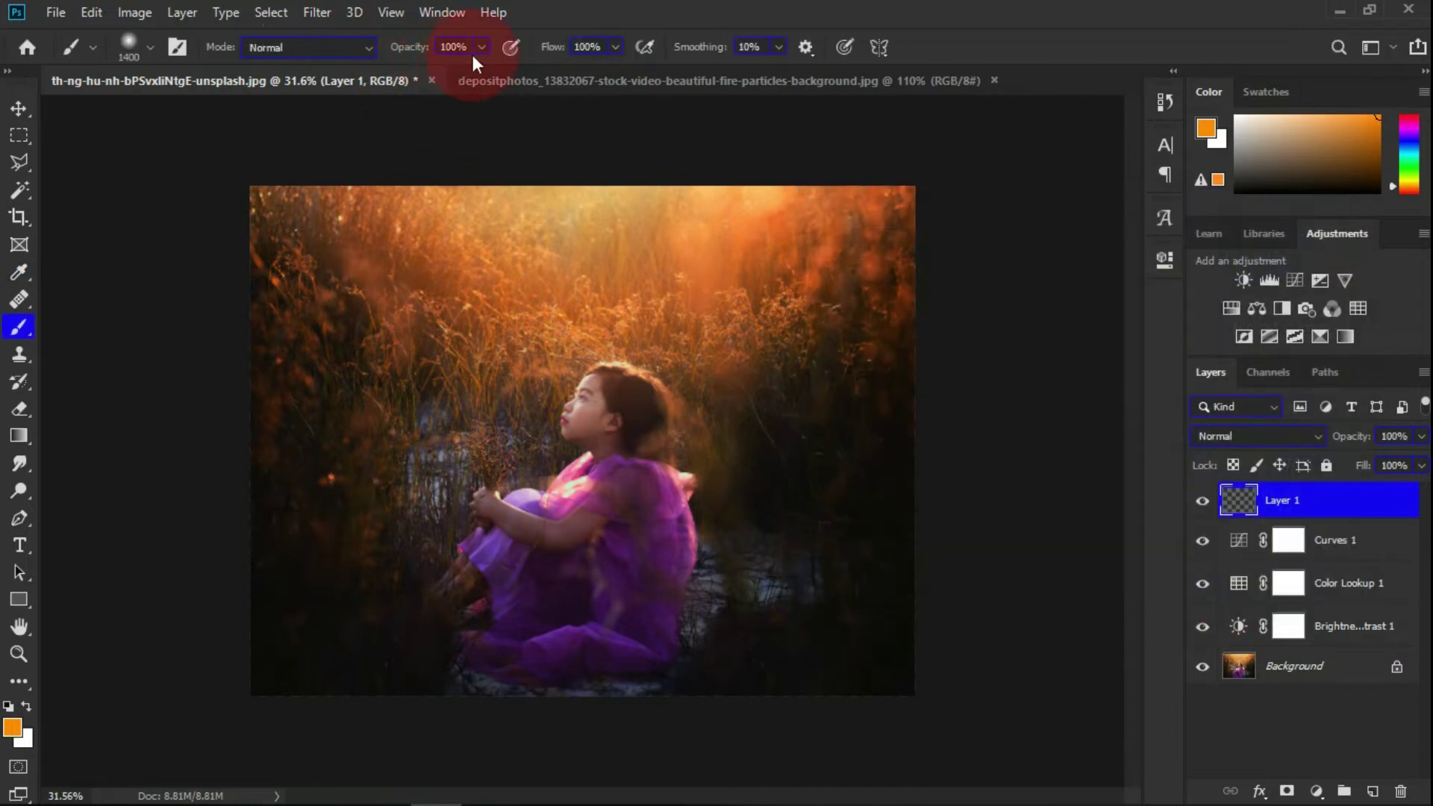
Choose the 1400 px Soft Round brush and check Opacity and Flow are 100%
left_click(149, 51)
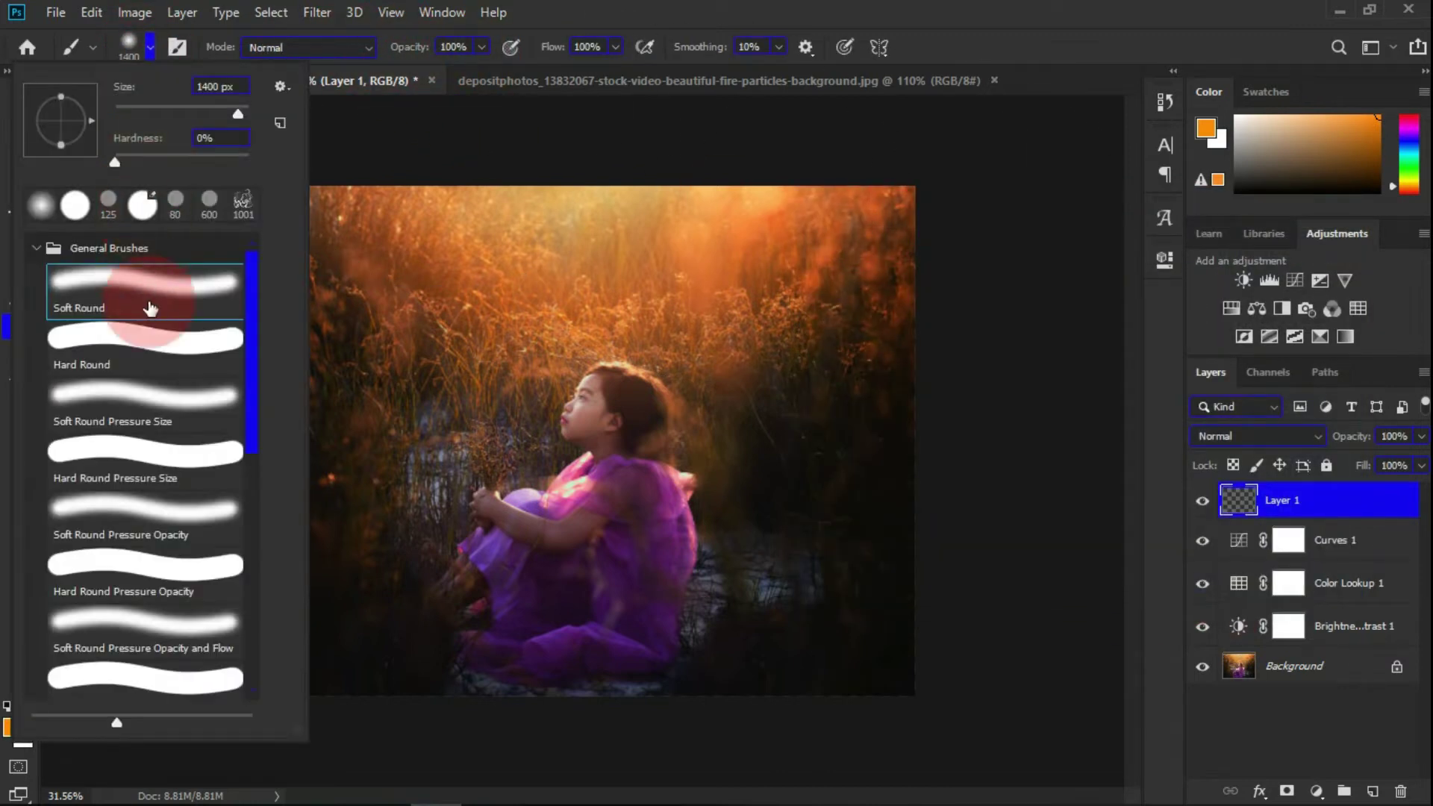
left_click(154, 306)
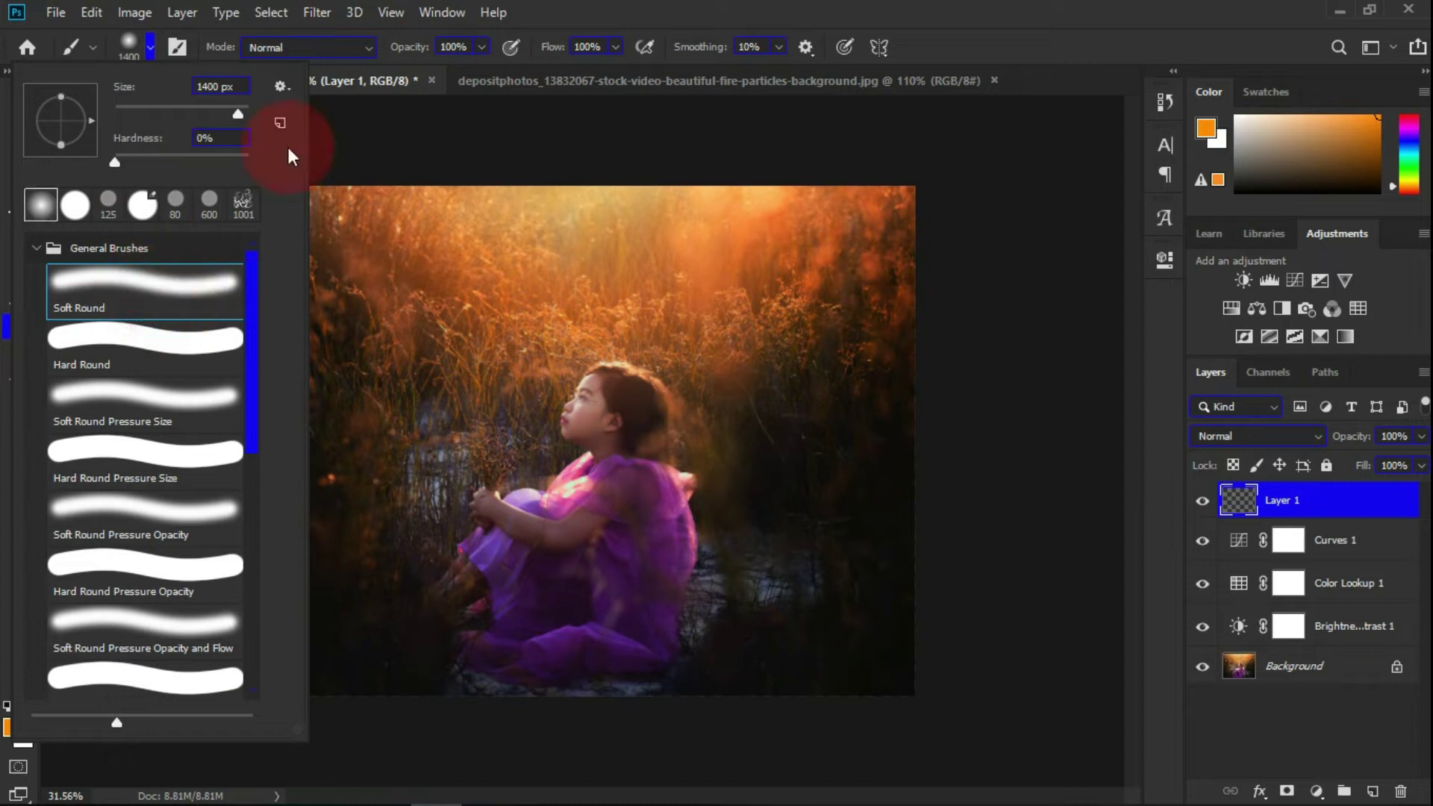
left_click(473, 47)
left_click(443, 46)
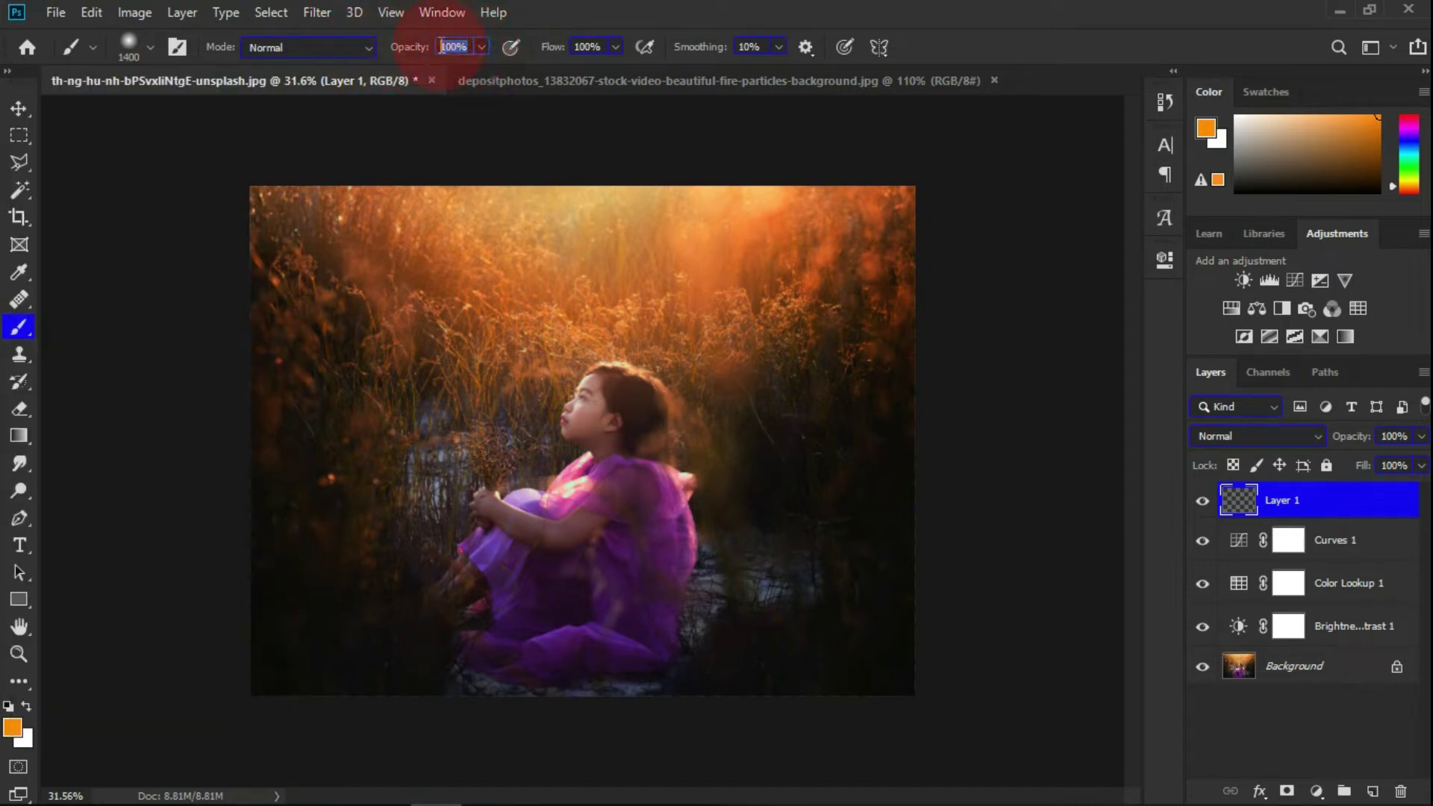
left_click(601, 47)
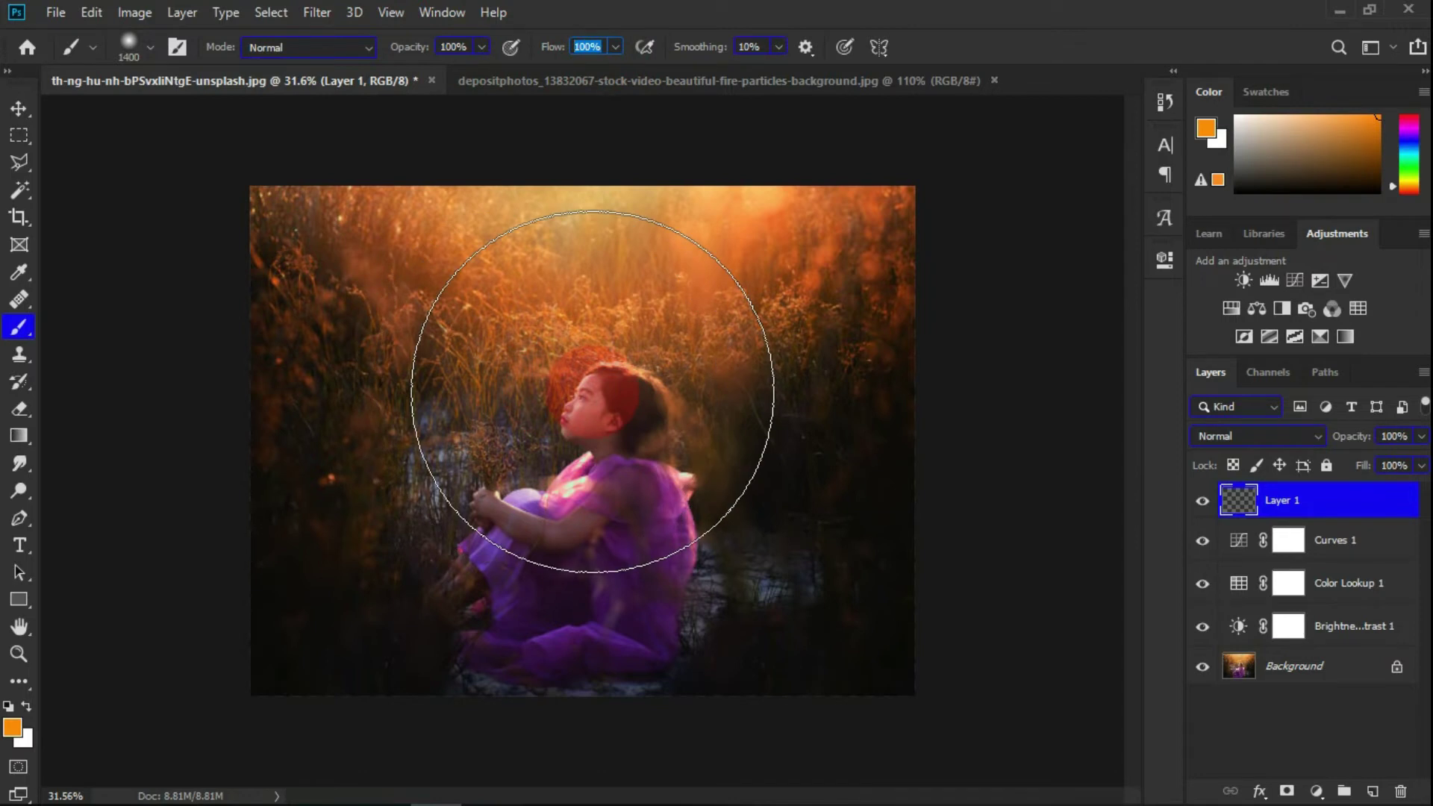
Resize the brush and paint an orange glow over the girl's head and shoulders
left_click(19, 108)
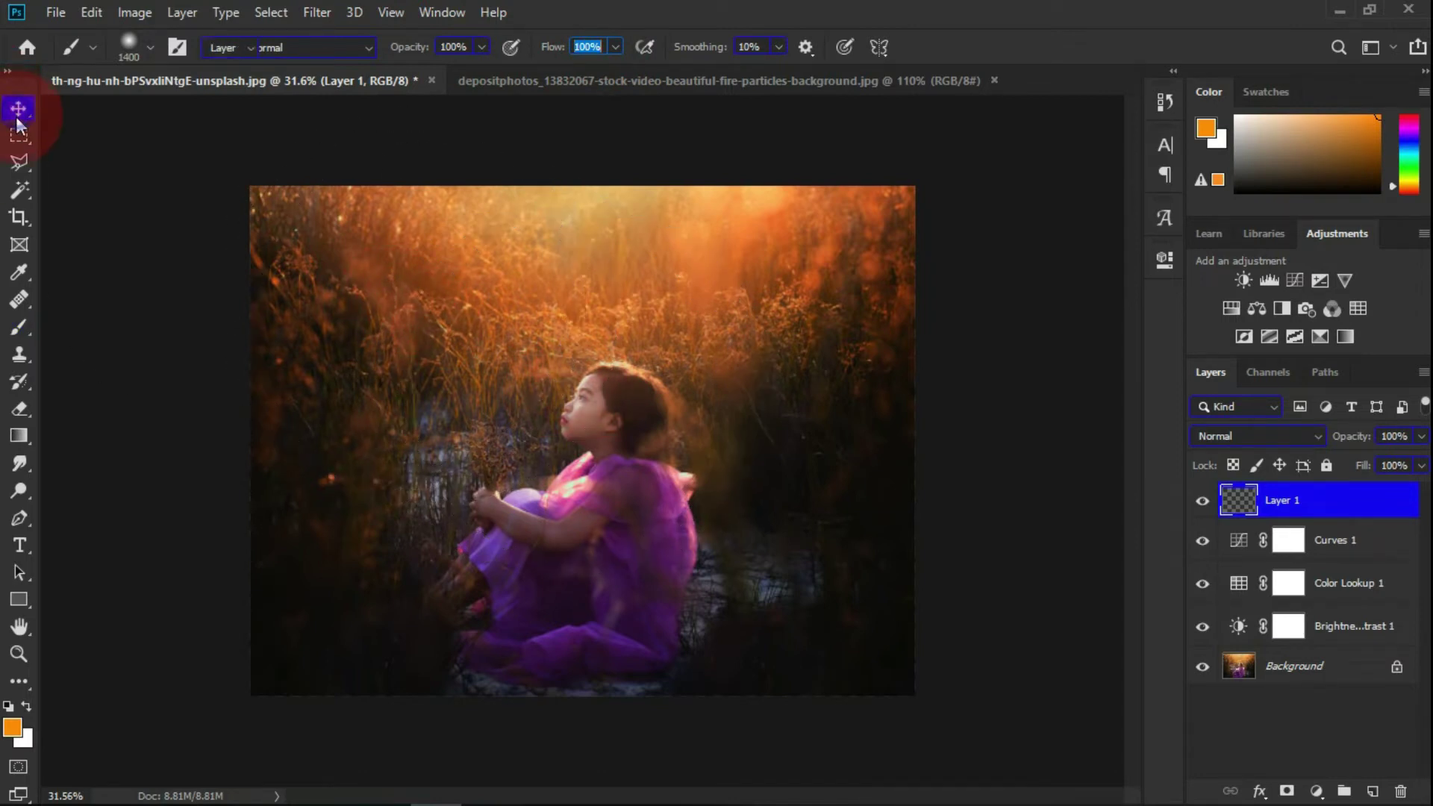
left_click(21, 329)
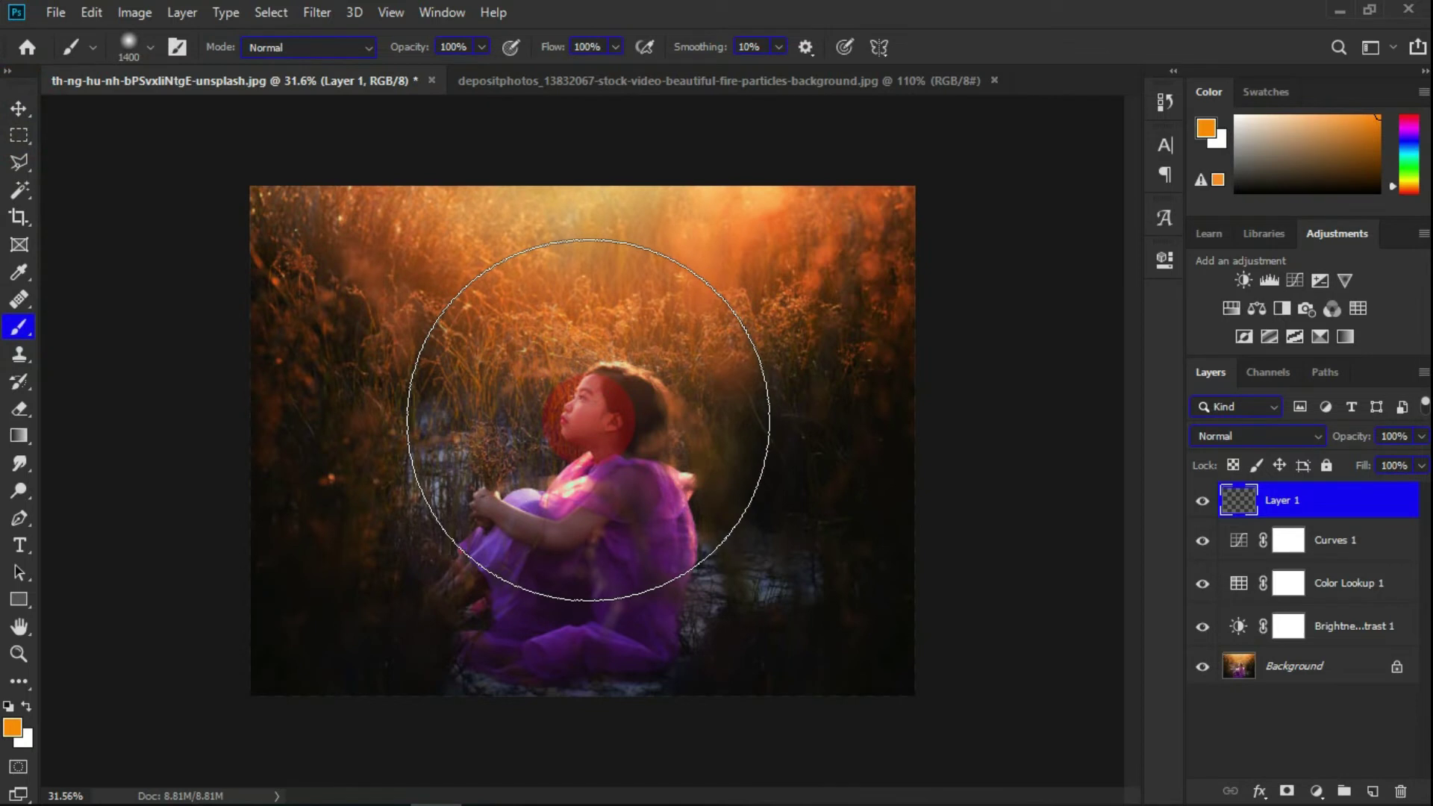
key("bracketleft")
key("bracketleft")
key("bracketleft")
key("bracketleft")
key("bracketleft")
key("bracketleft")
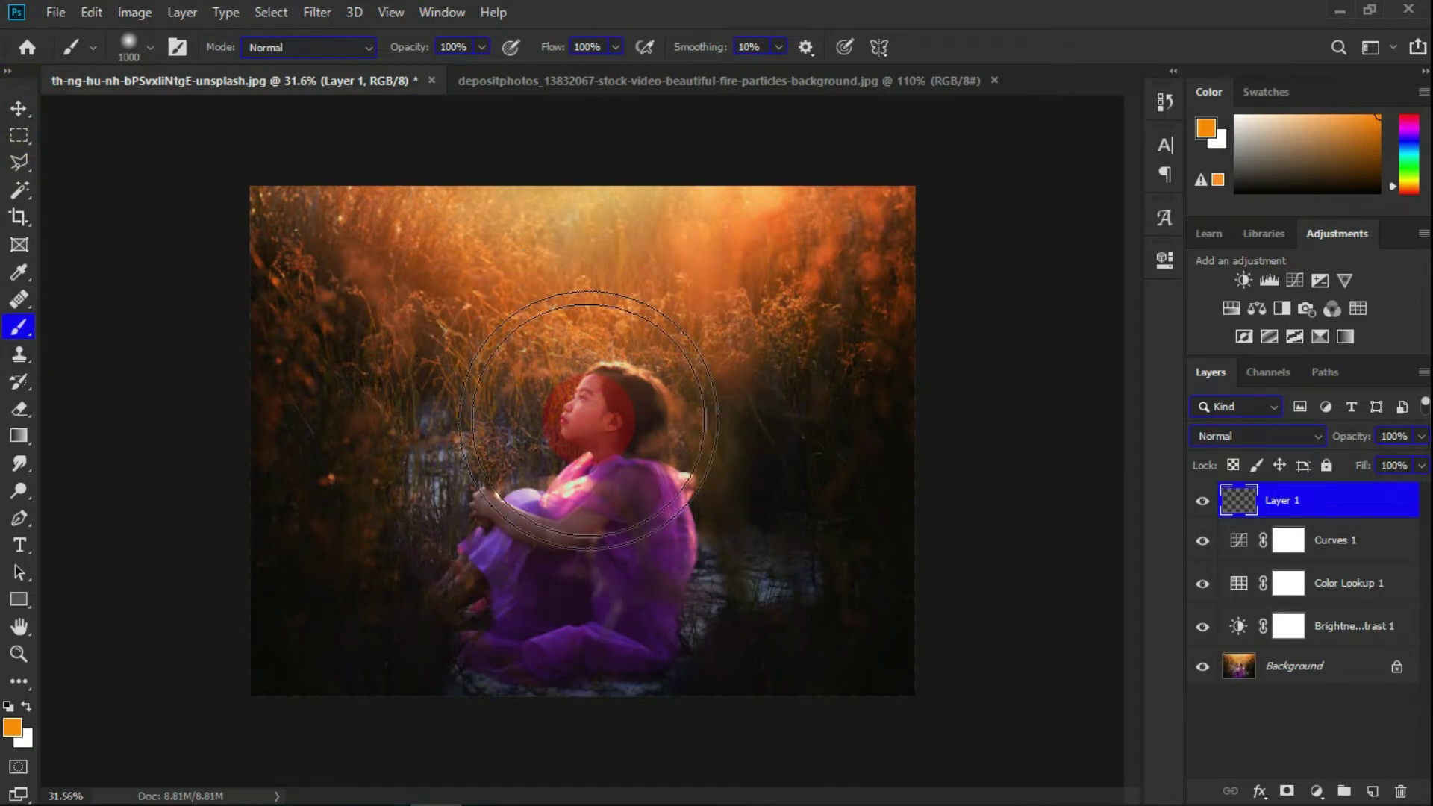
key("bracketleft")
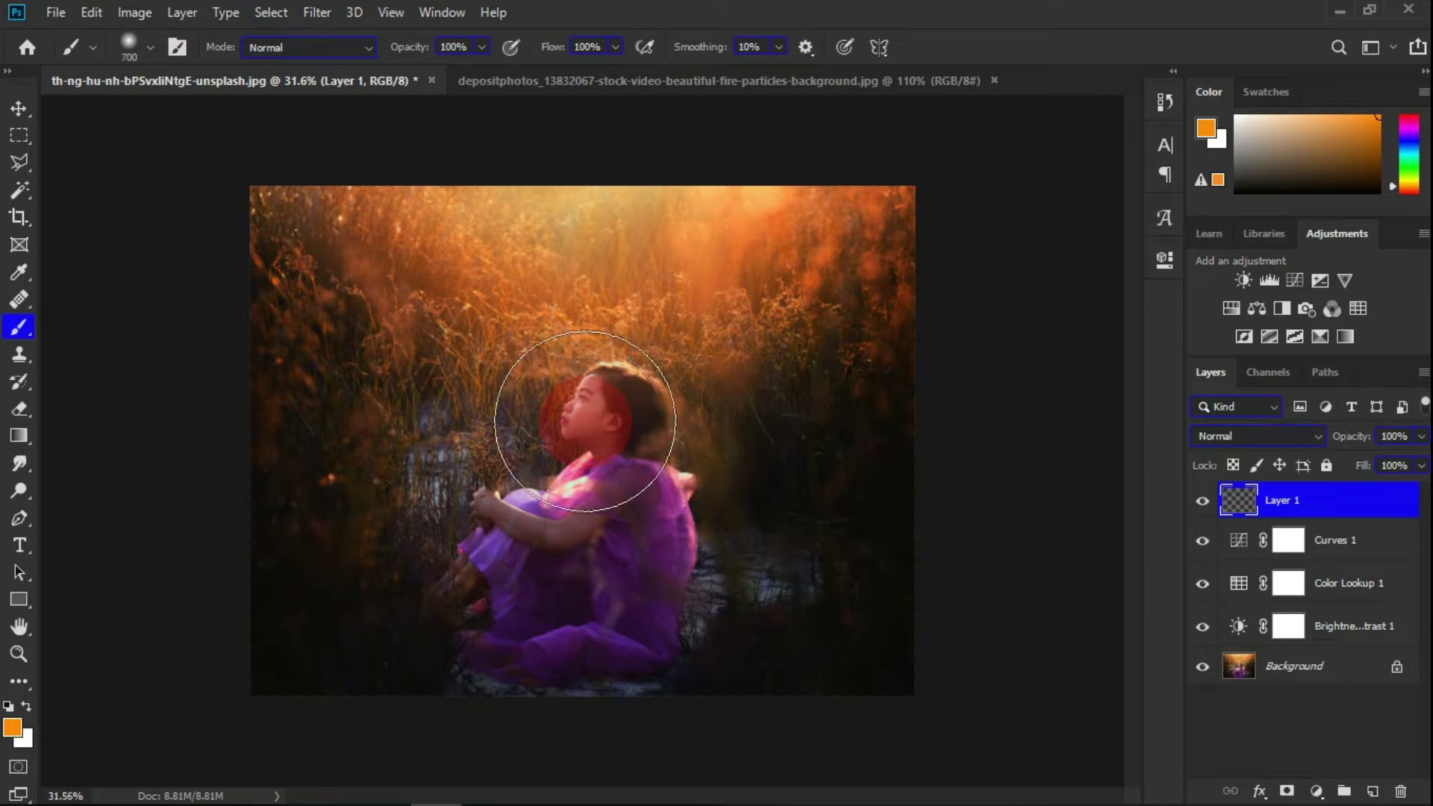
key("bracketright")
key("bracketright")
key("bracketright")
left_click(575, 416)
left_click_drag(577, 419, 448, 416)
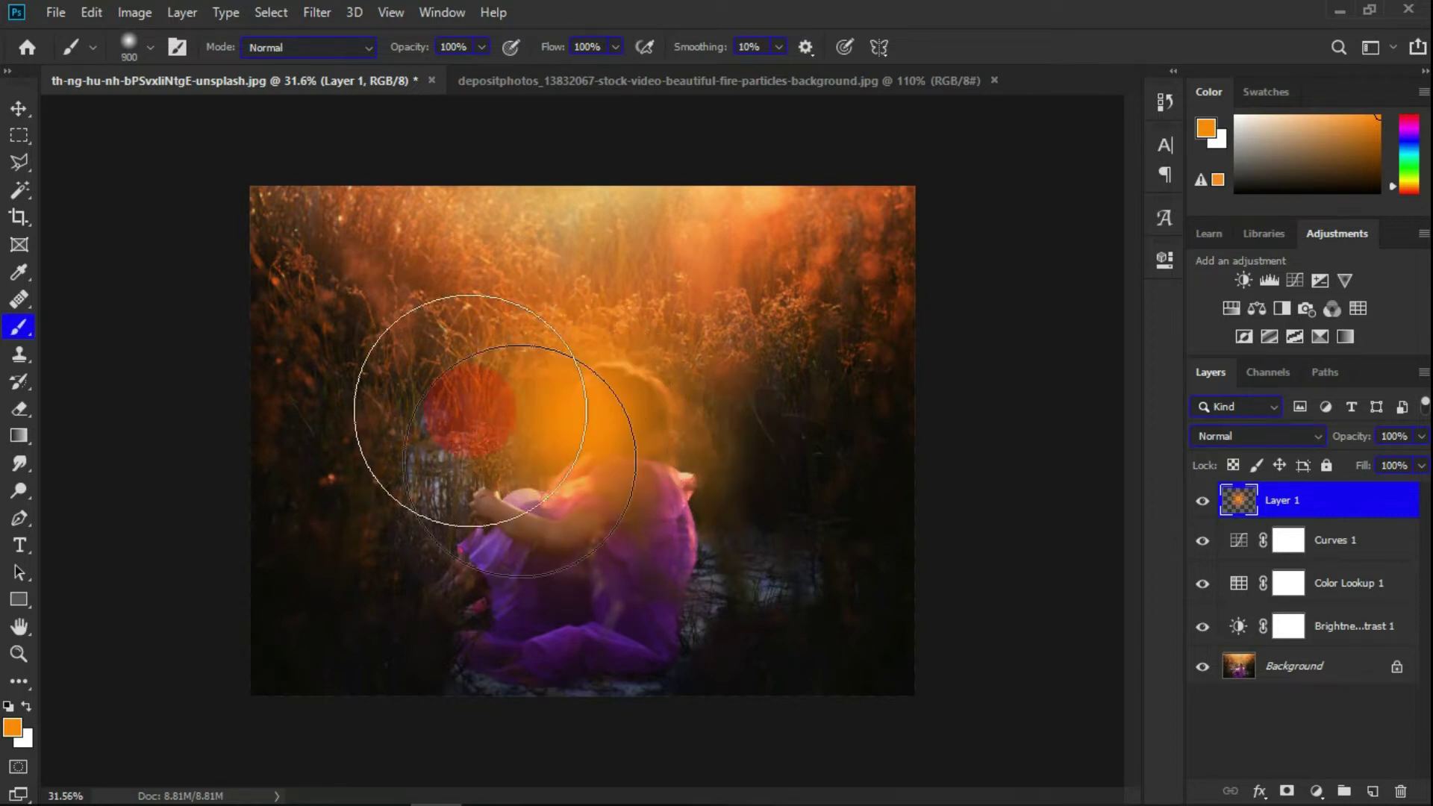
left_click(18, 109)
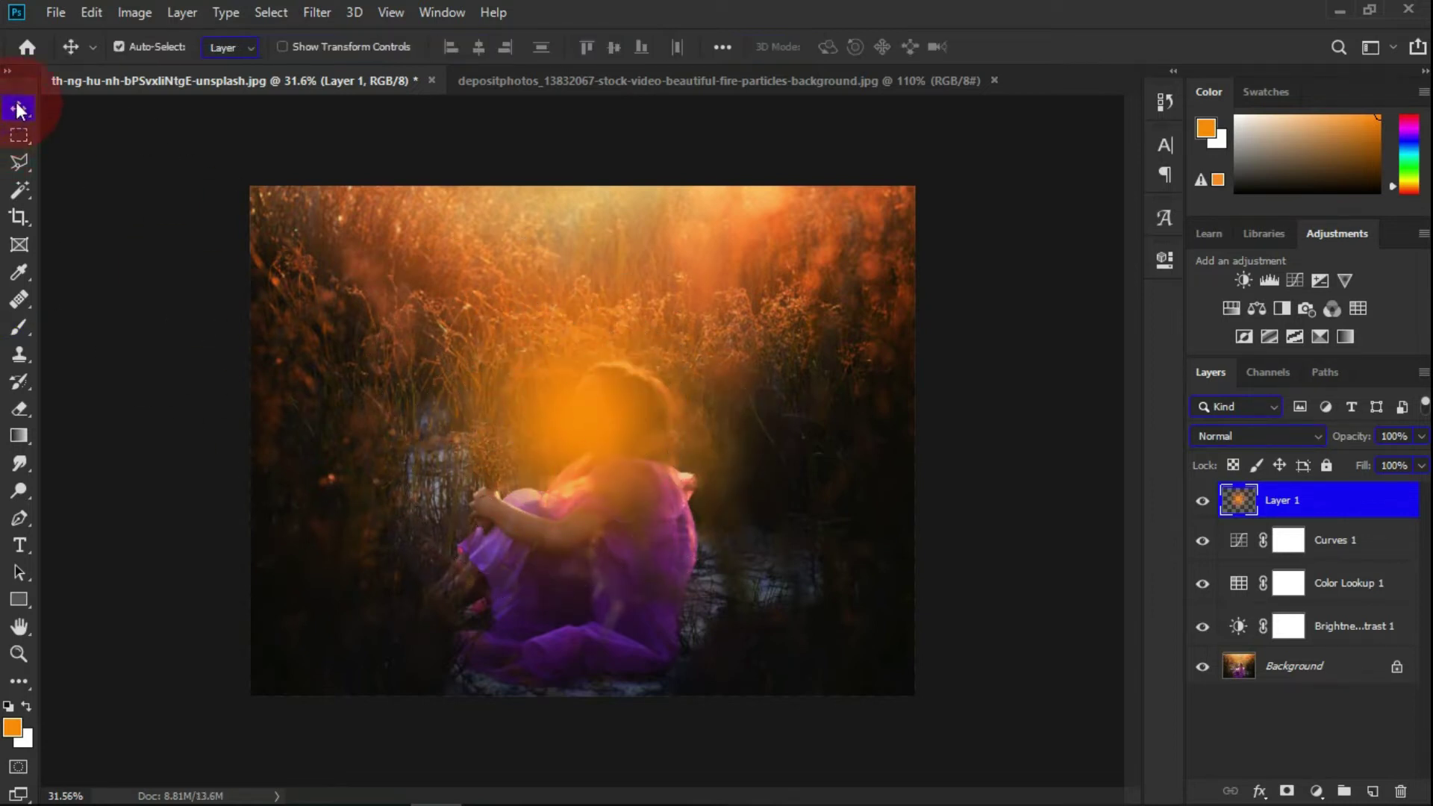
Free-transform the glow, moving it to the image top and scaling it to about 171%
left_click(91, 12)
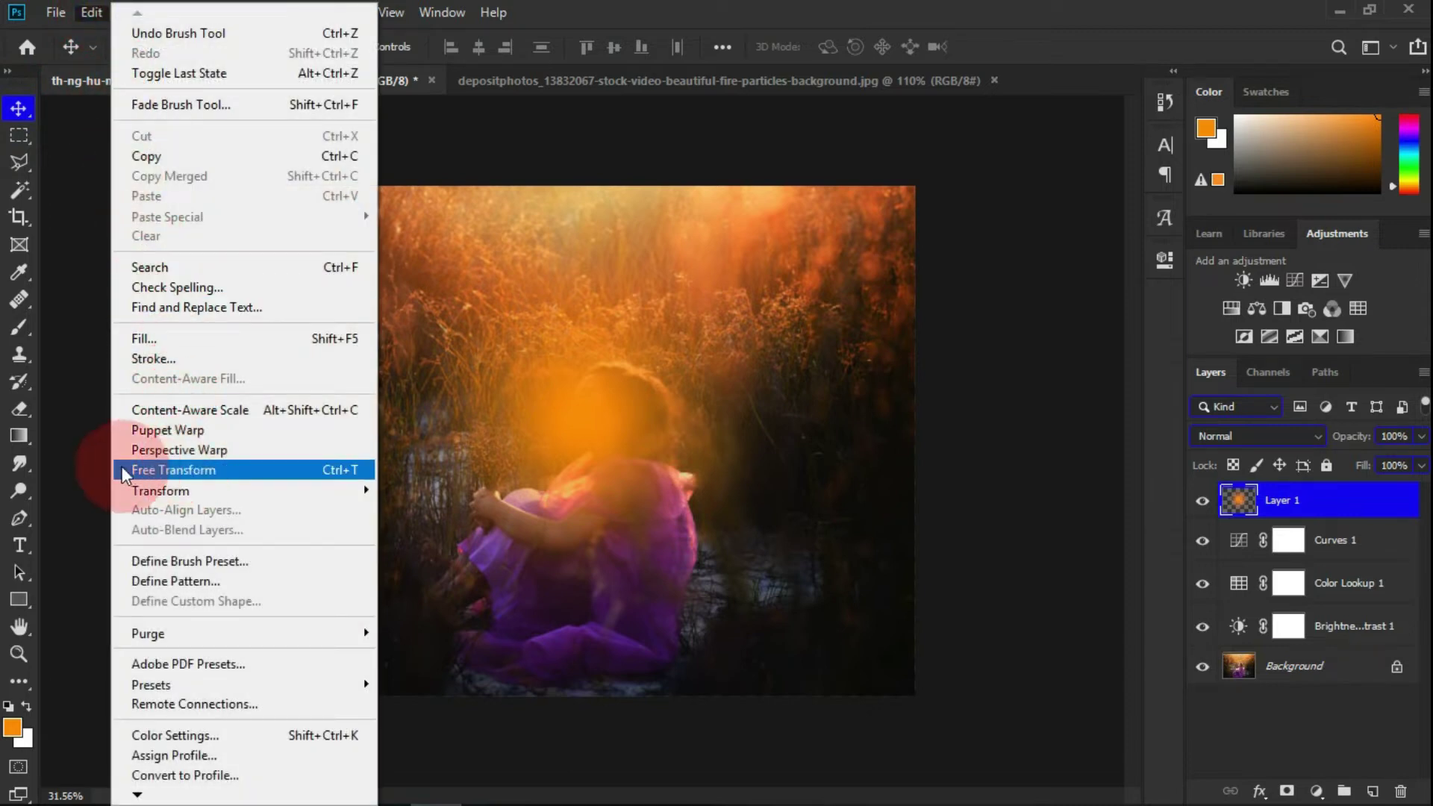
left_click(287, 468)
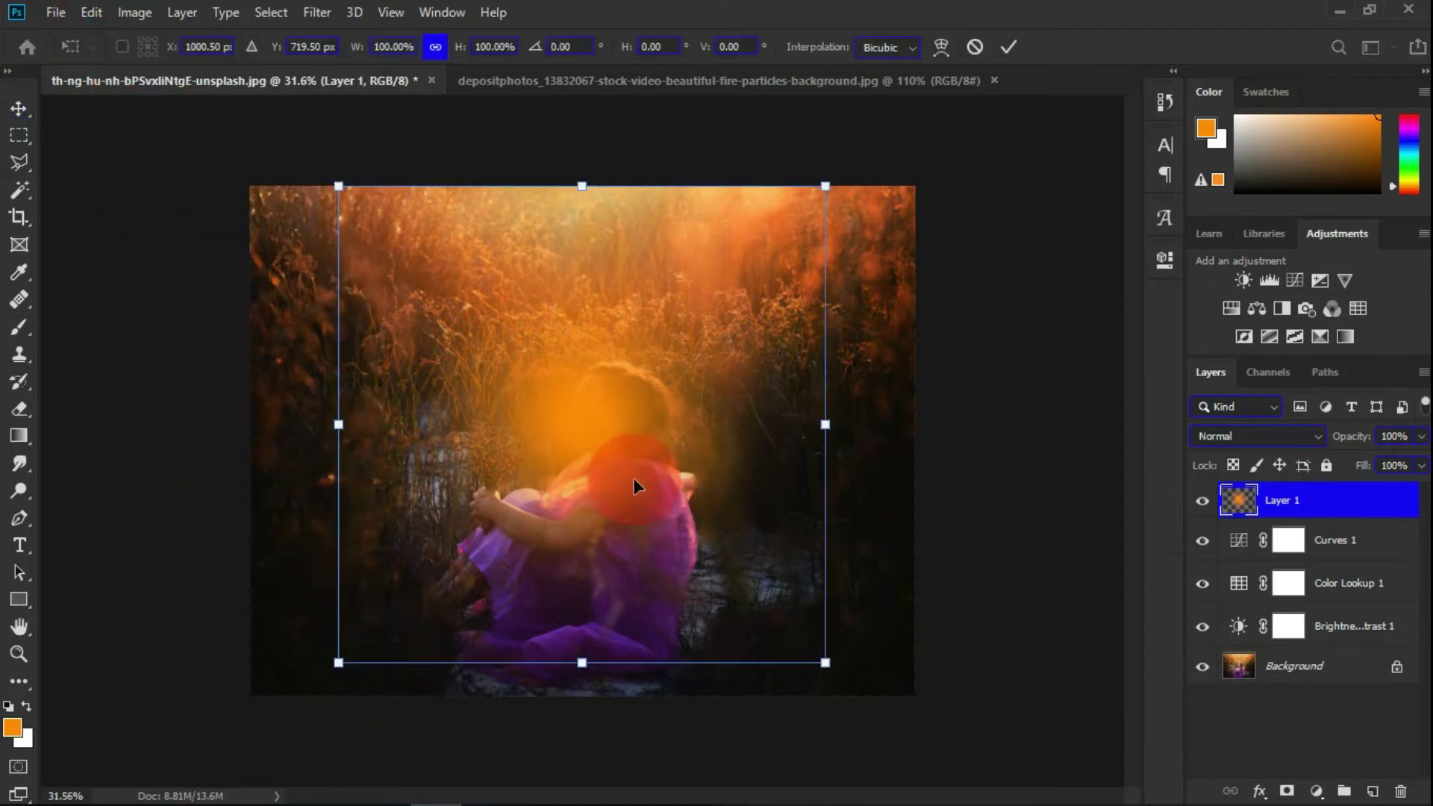
left_click_drag(633, 487, 634, 247)
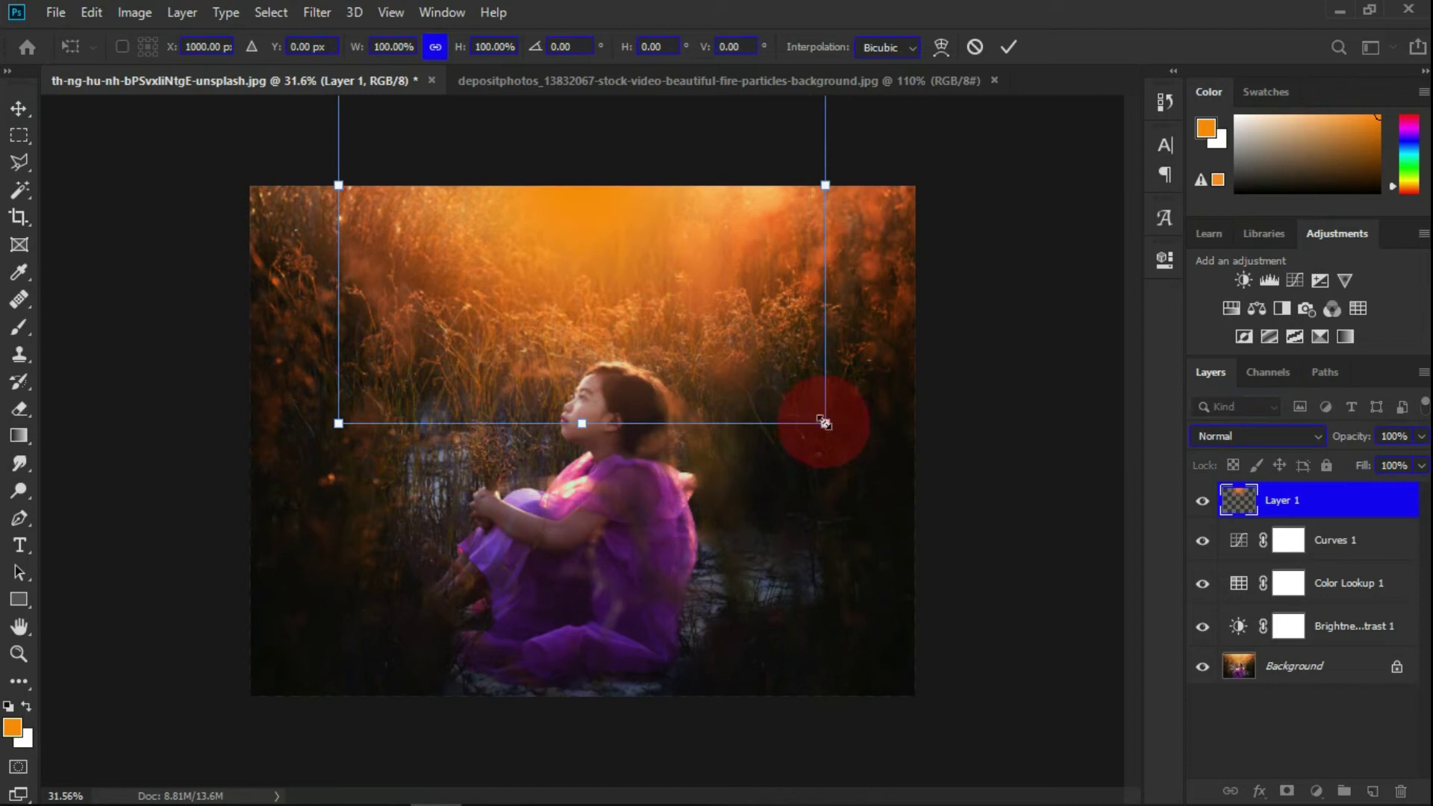
left_click_drag(823, 422, 1077, 516)
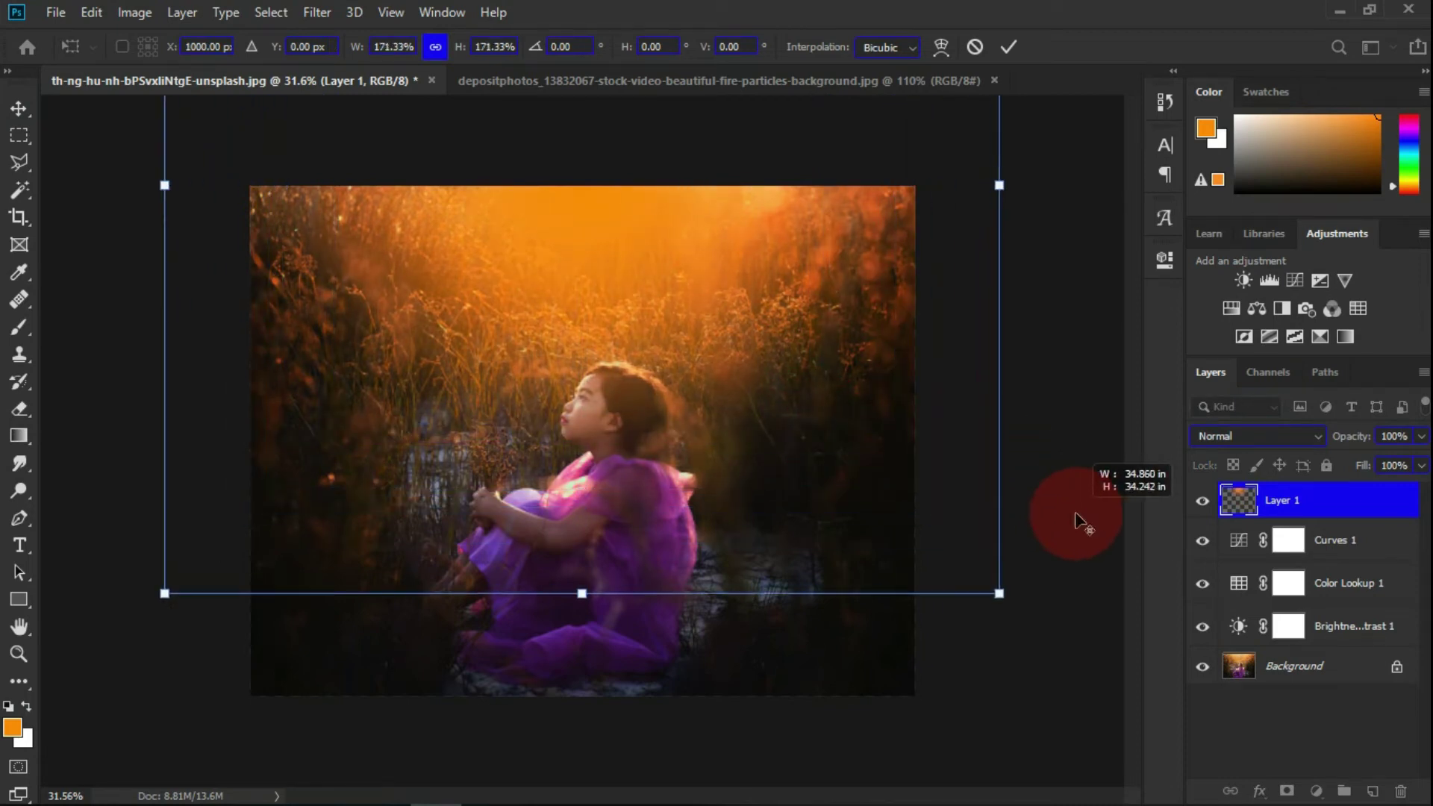
left_click_drag(710, 416, 718, 369)
Enlarge the glow further to about 240% × 257% and apply the transform
key("ctrl+minus")
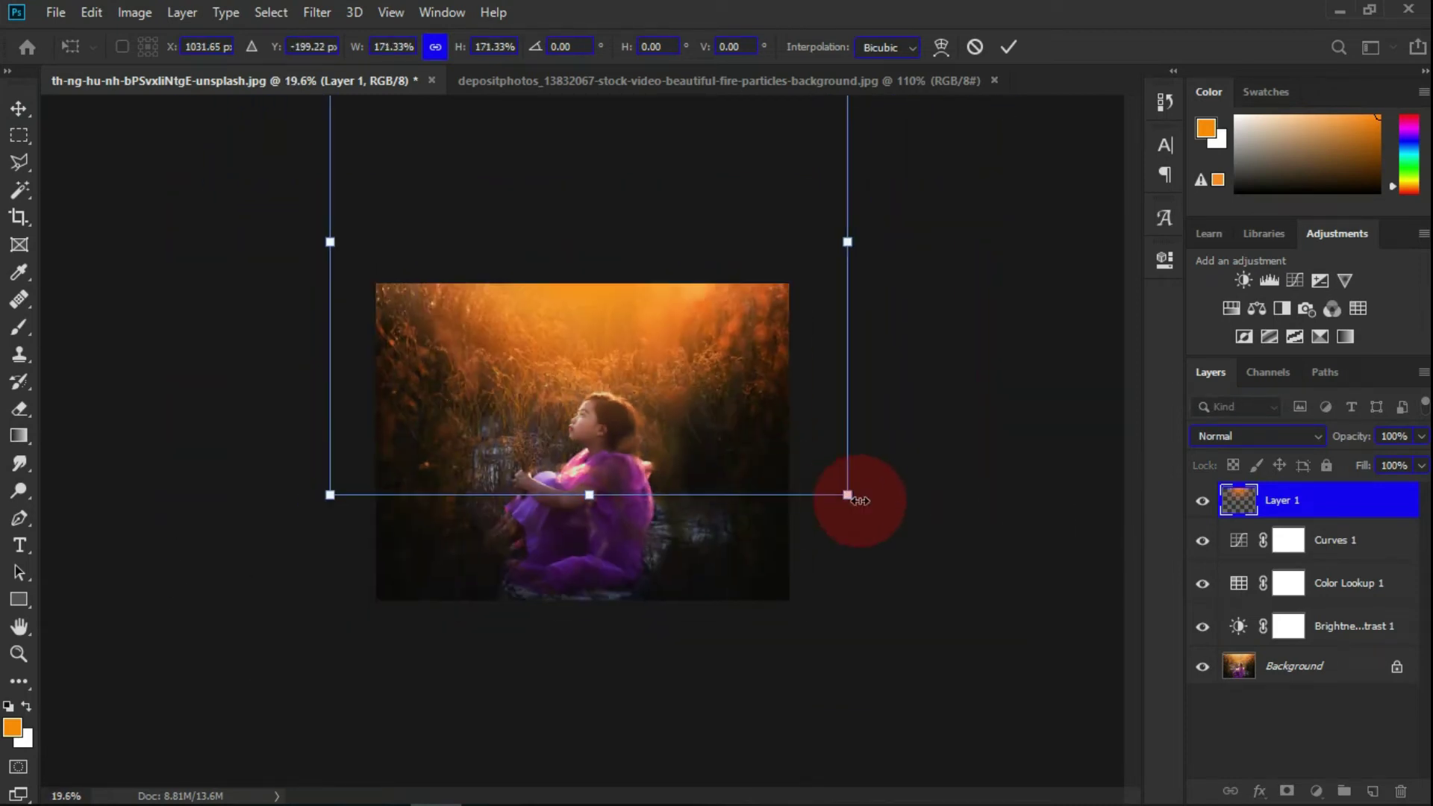
left_click_drag(848, 495, 943, 569)
left_click_drag(785, 499, 805, 479)
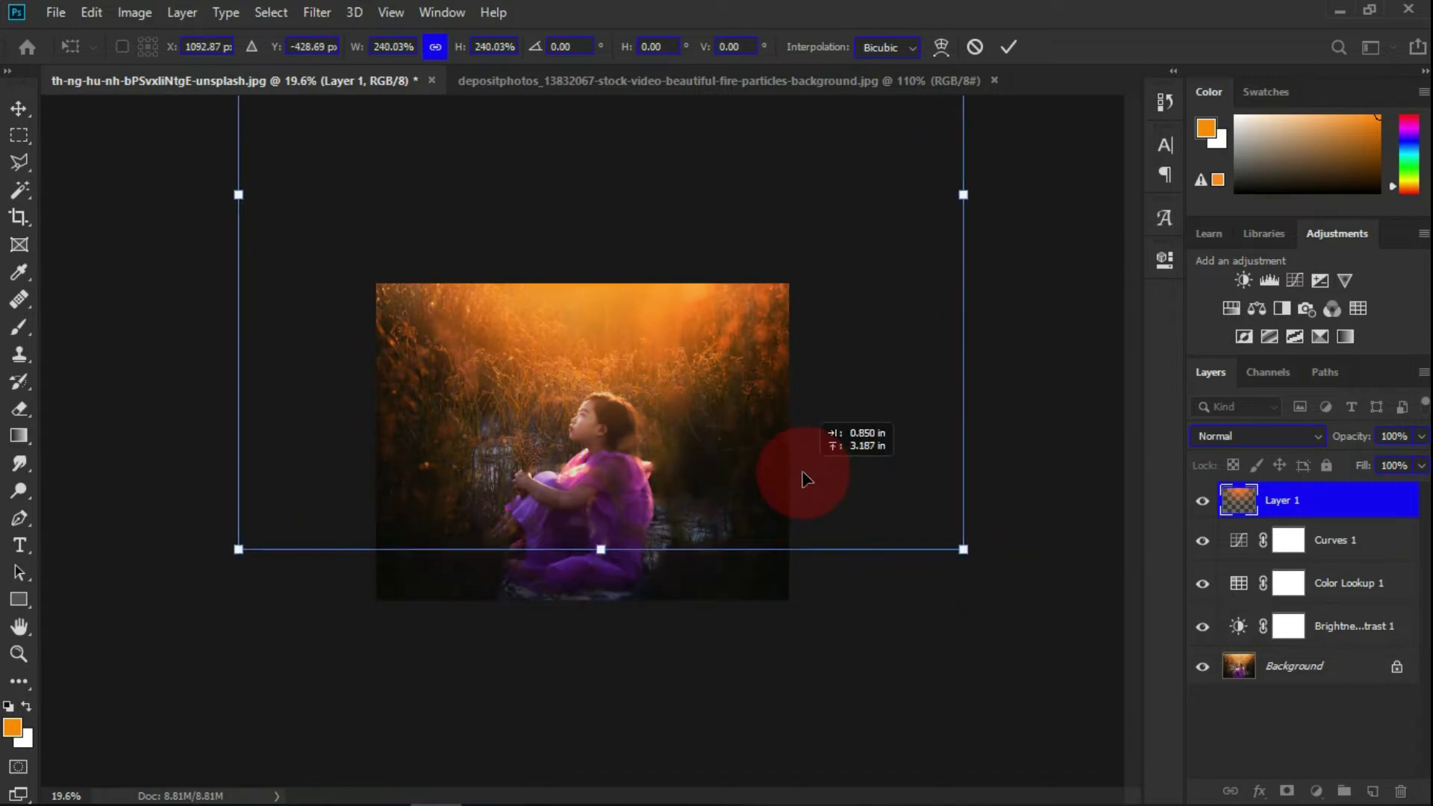
left_click_drag(601, 549, 601, 599)
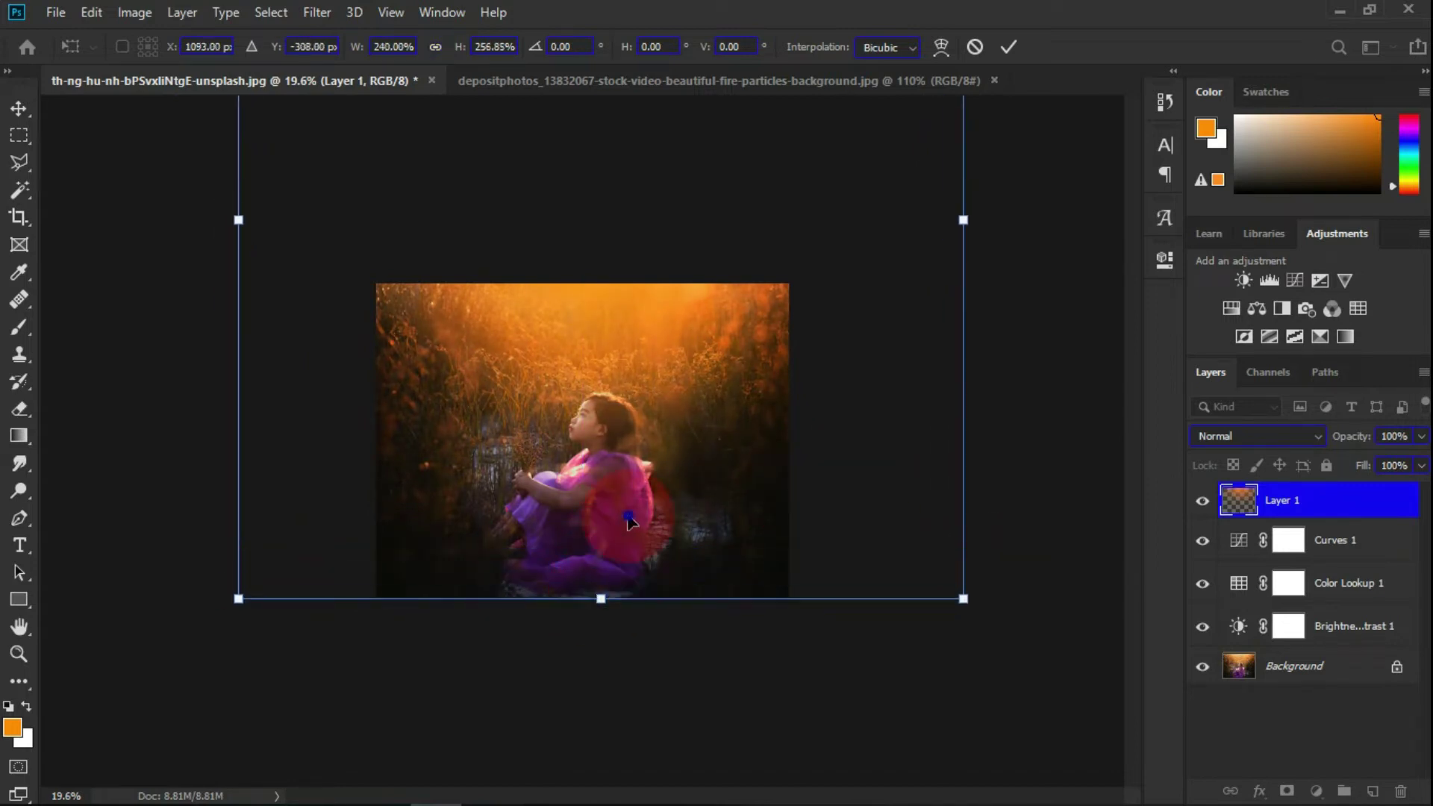
left_click(1009, 46)
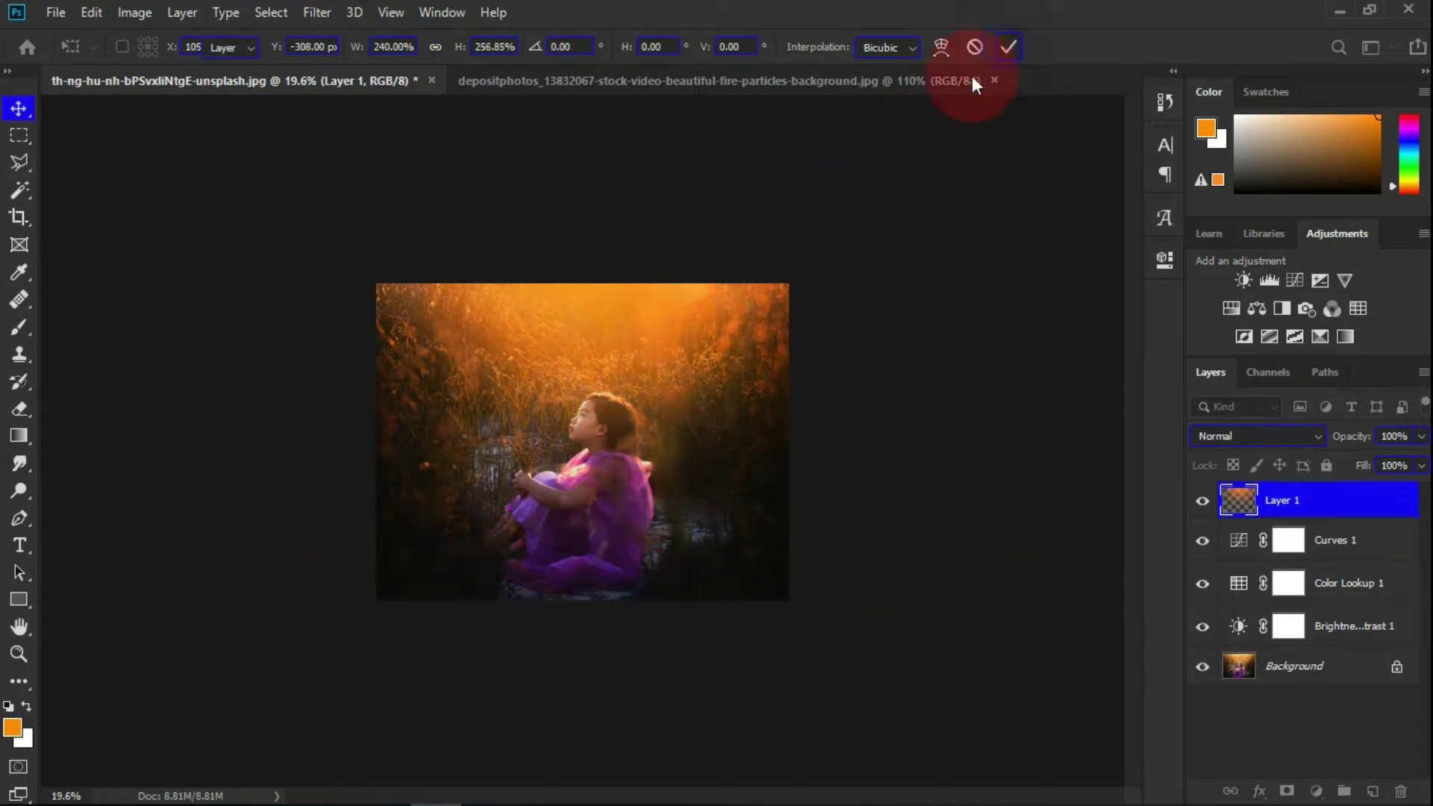
scroll(604, 452, "up", 3)
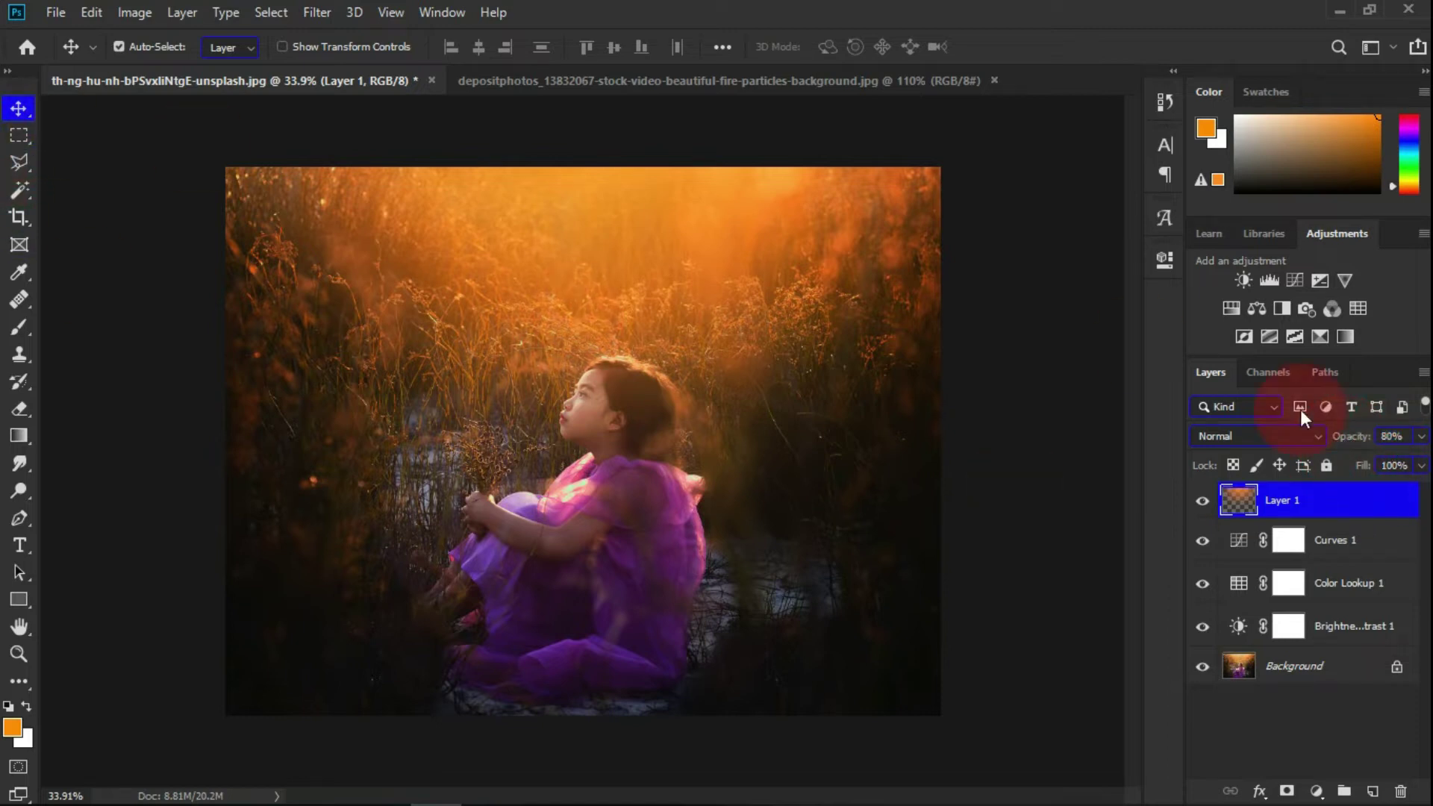
Add a Levels layer with the output white level lowered to about 221
left_click_drag(1341, 499, 1342, 760)
left_click(1315, 792)
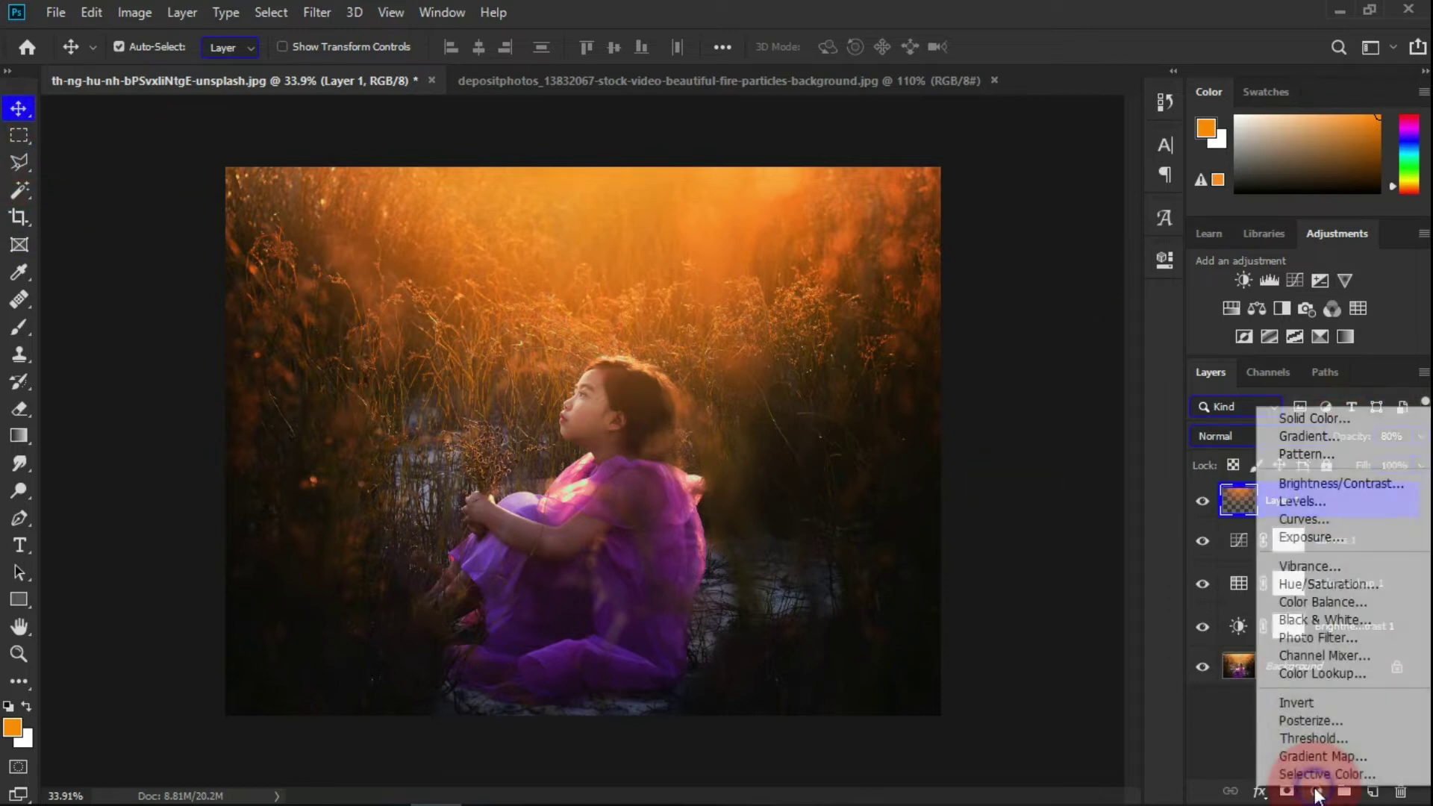
left_click(1314, 506)
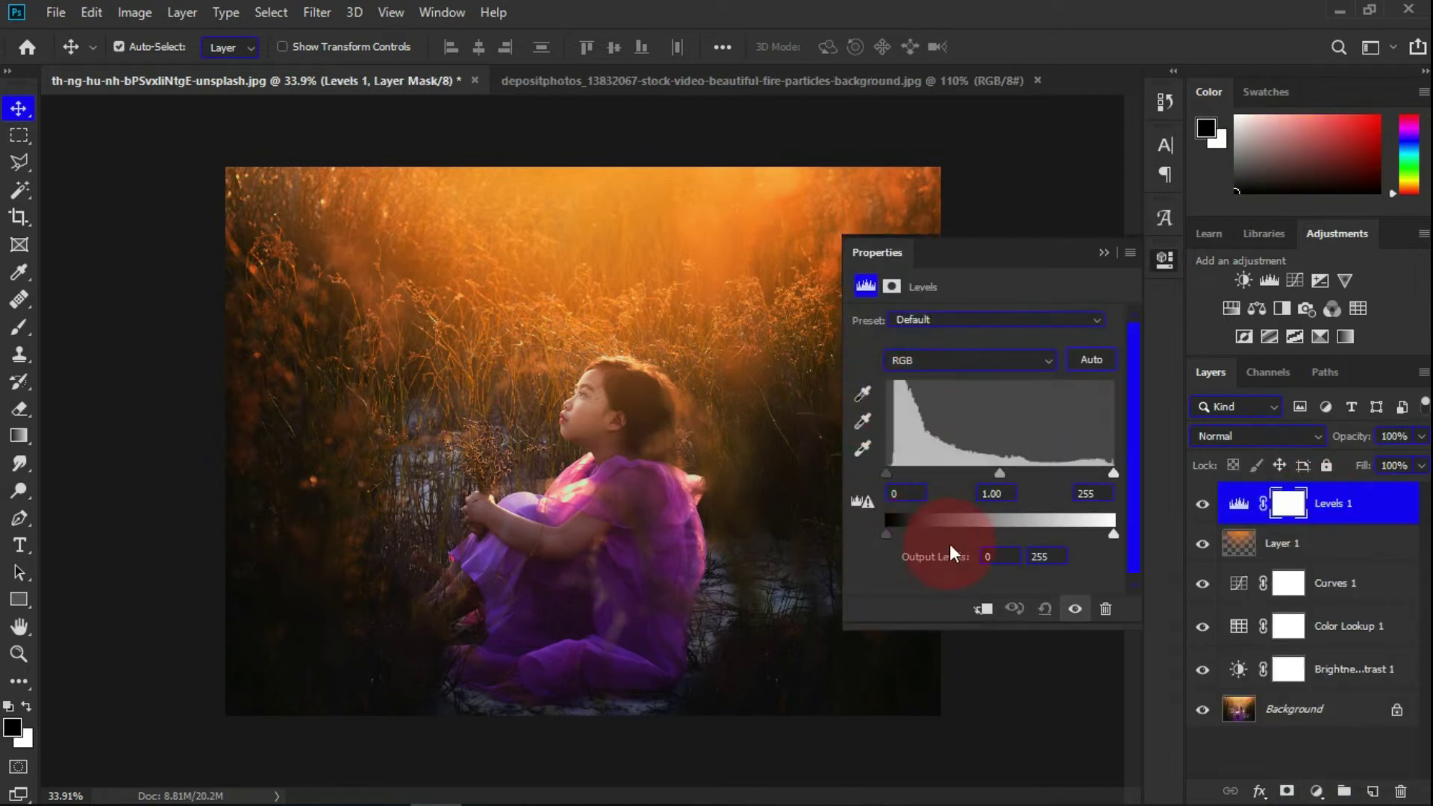
mouse_move(1114, 534)
left_mouse_down()
mouse_move(1068, 535)
mouse_move(1082, 533)
left_mouse_up()
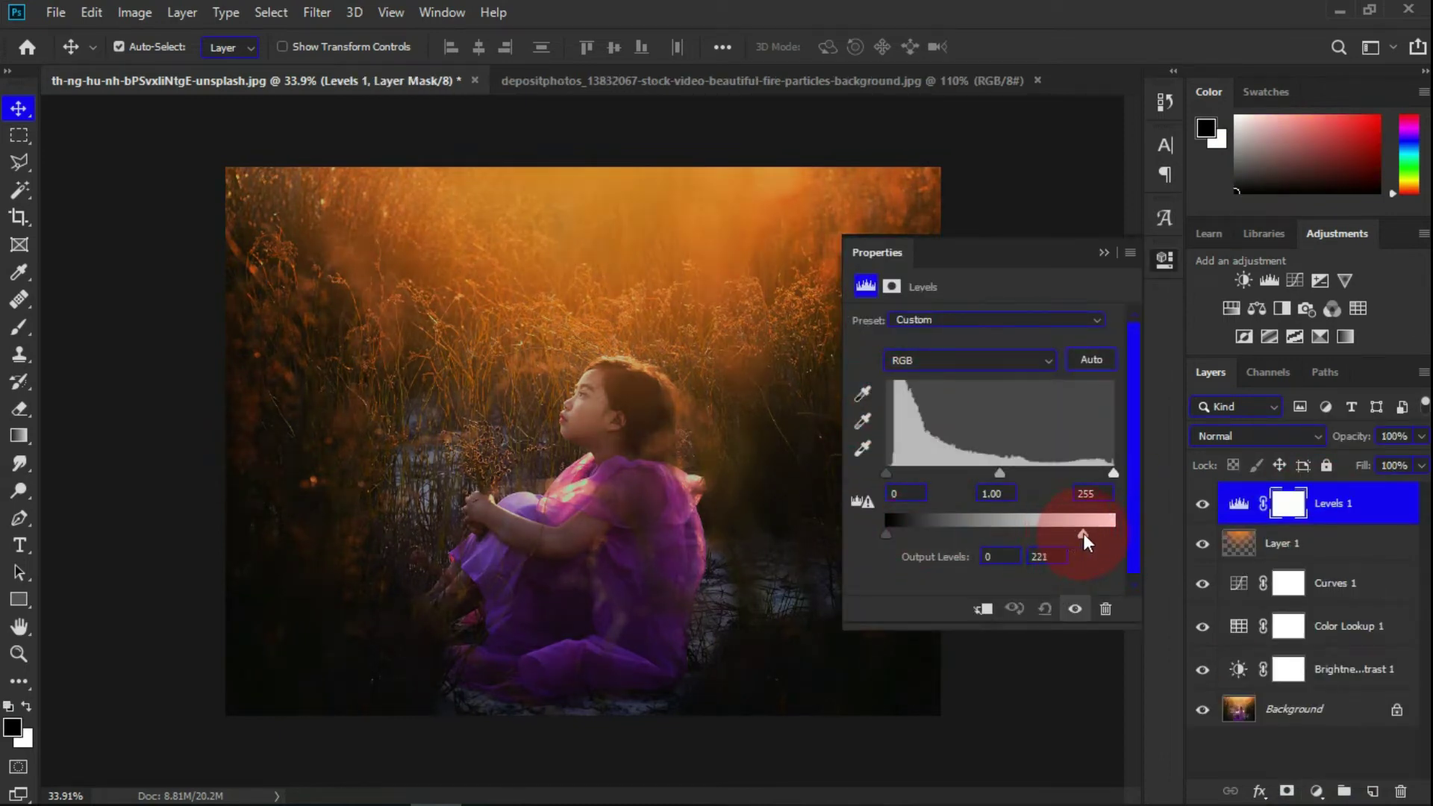
left_click(1105, 254)
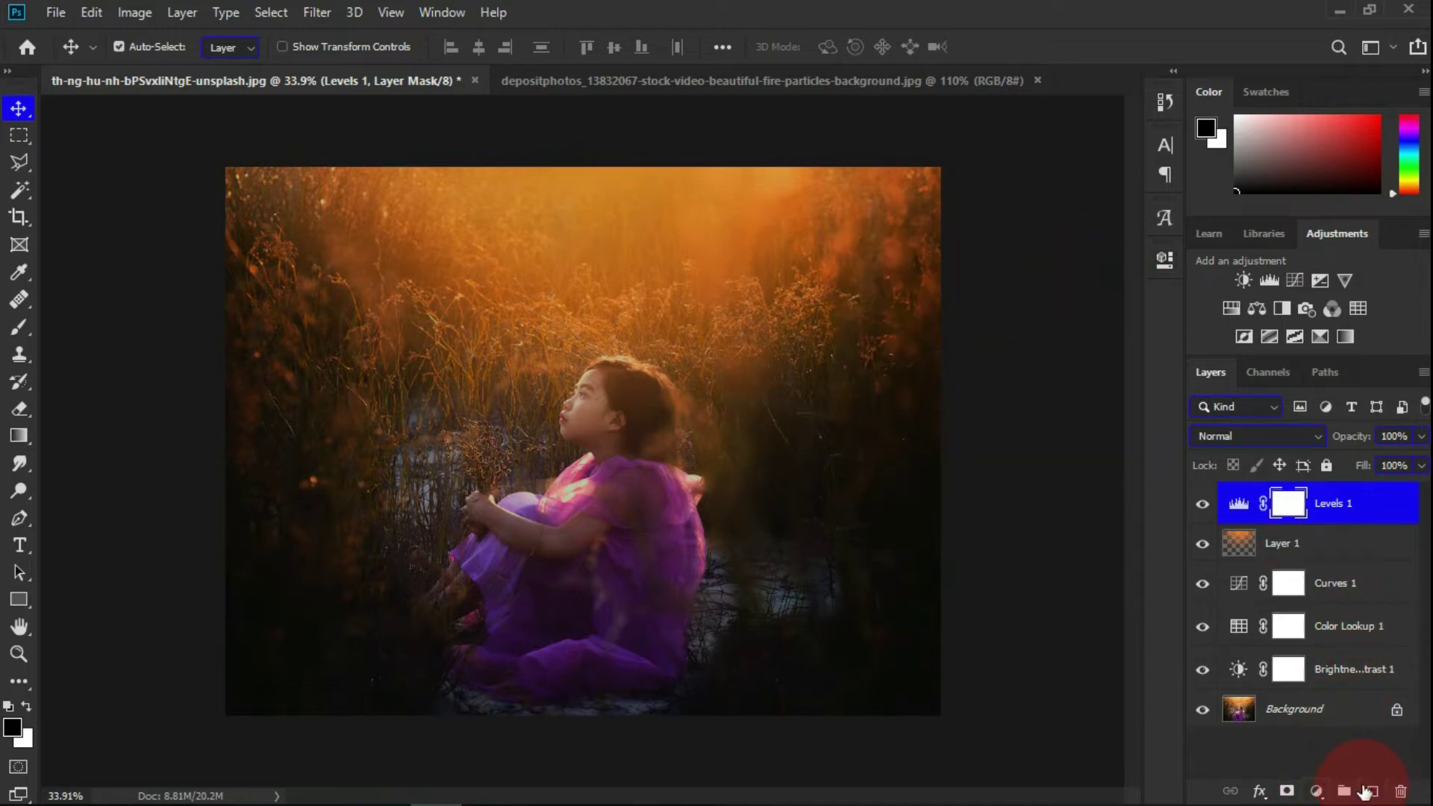
Create Layer 2 and stamp all visible layers into it with Ctrl+Alt+Shift+E
left_click(1372, 792)
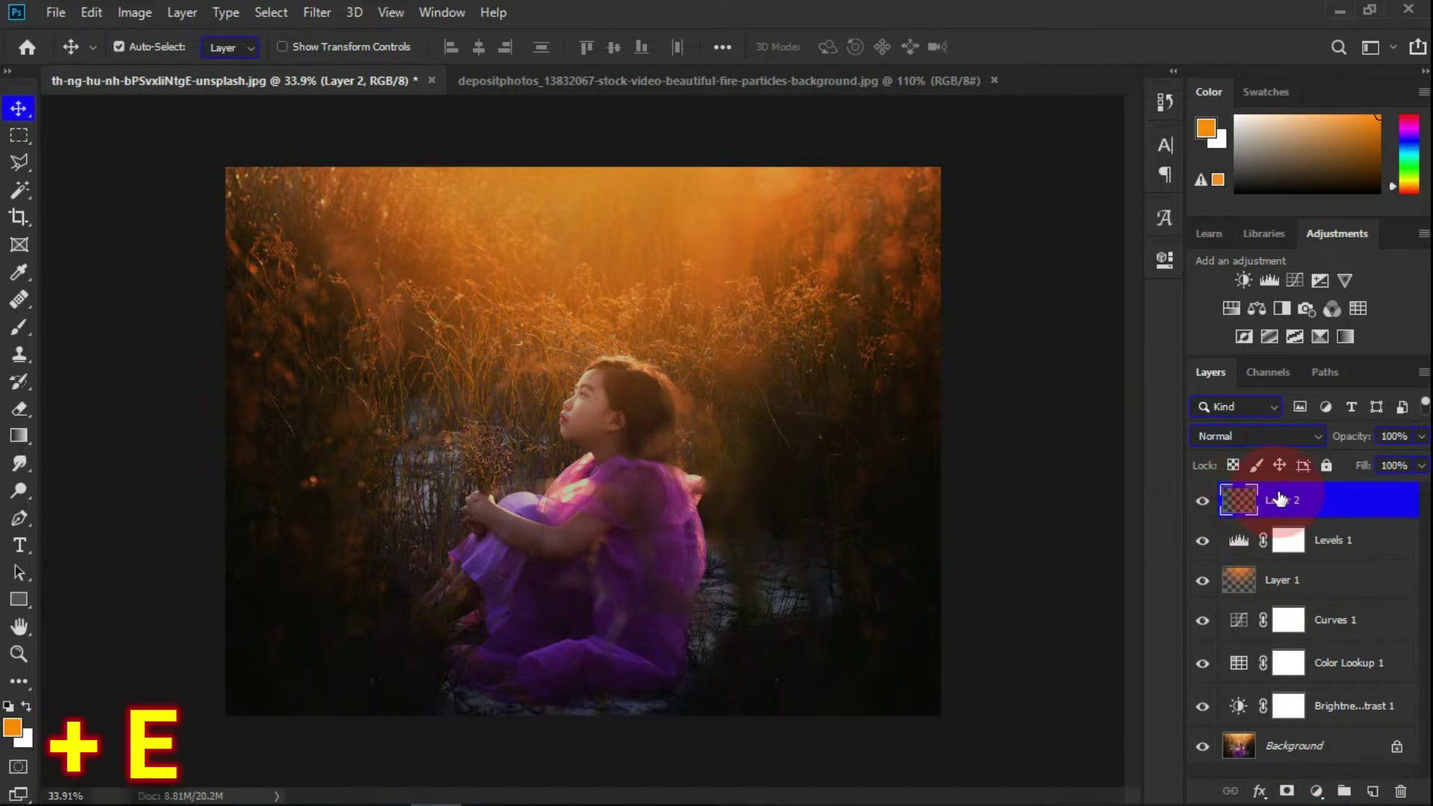
key("ctrl+shift+alt+e")
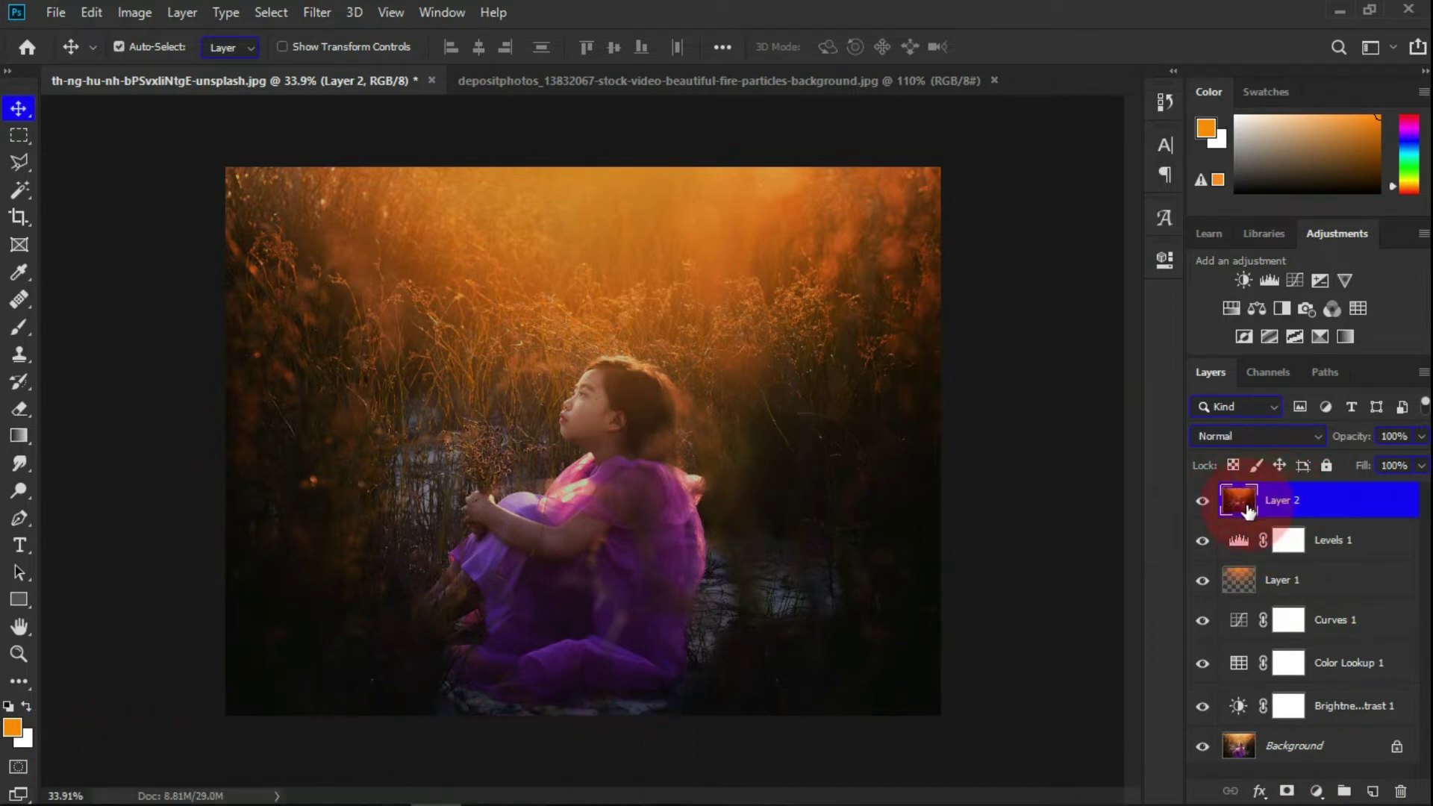
left_click(317, 12)
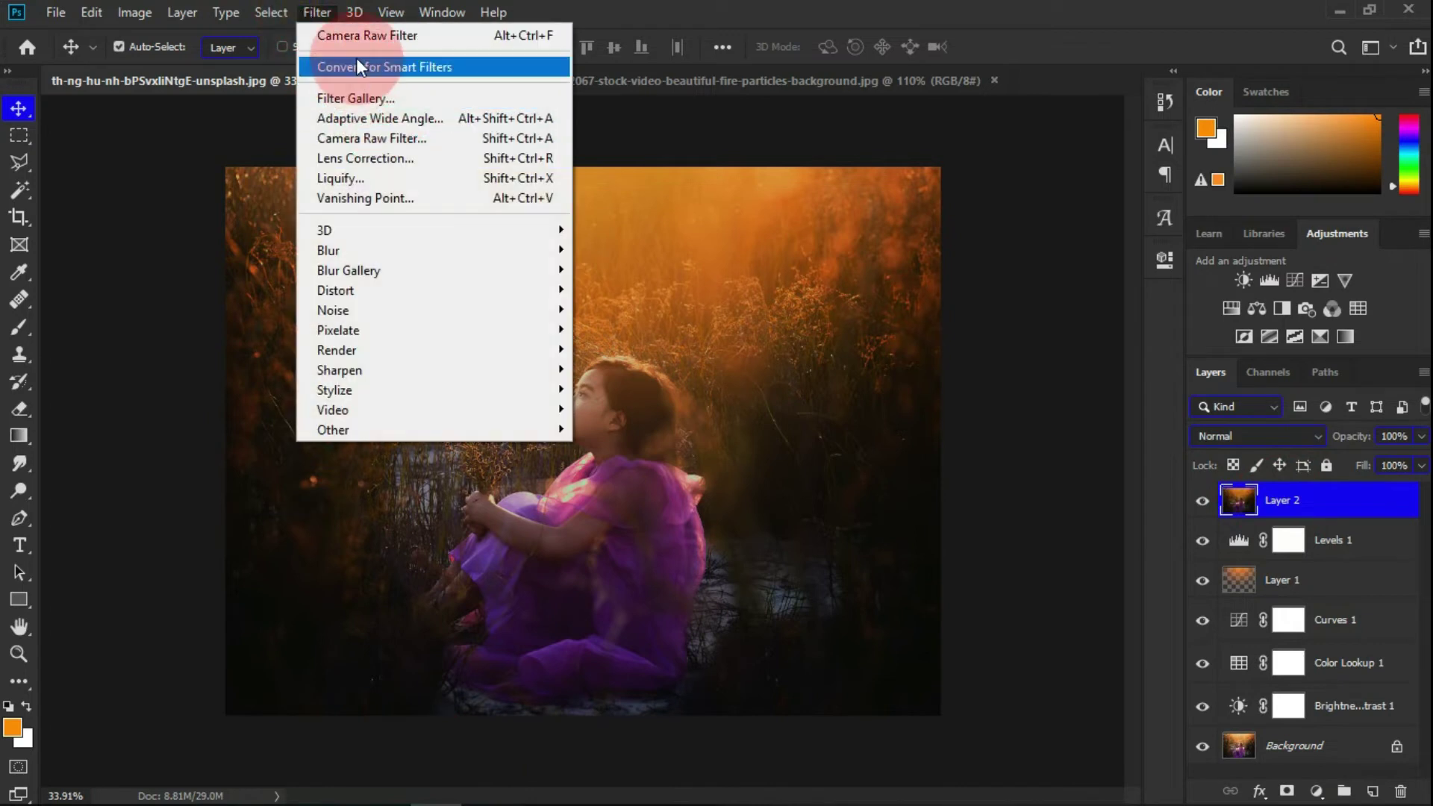
In the Camera Raw Filter, set Exposure −0.10, soften Texture and raise Vibrance slightly
left_click(371, 138)
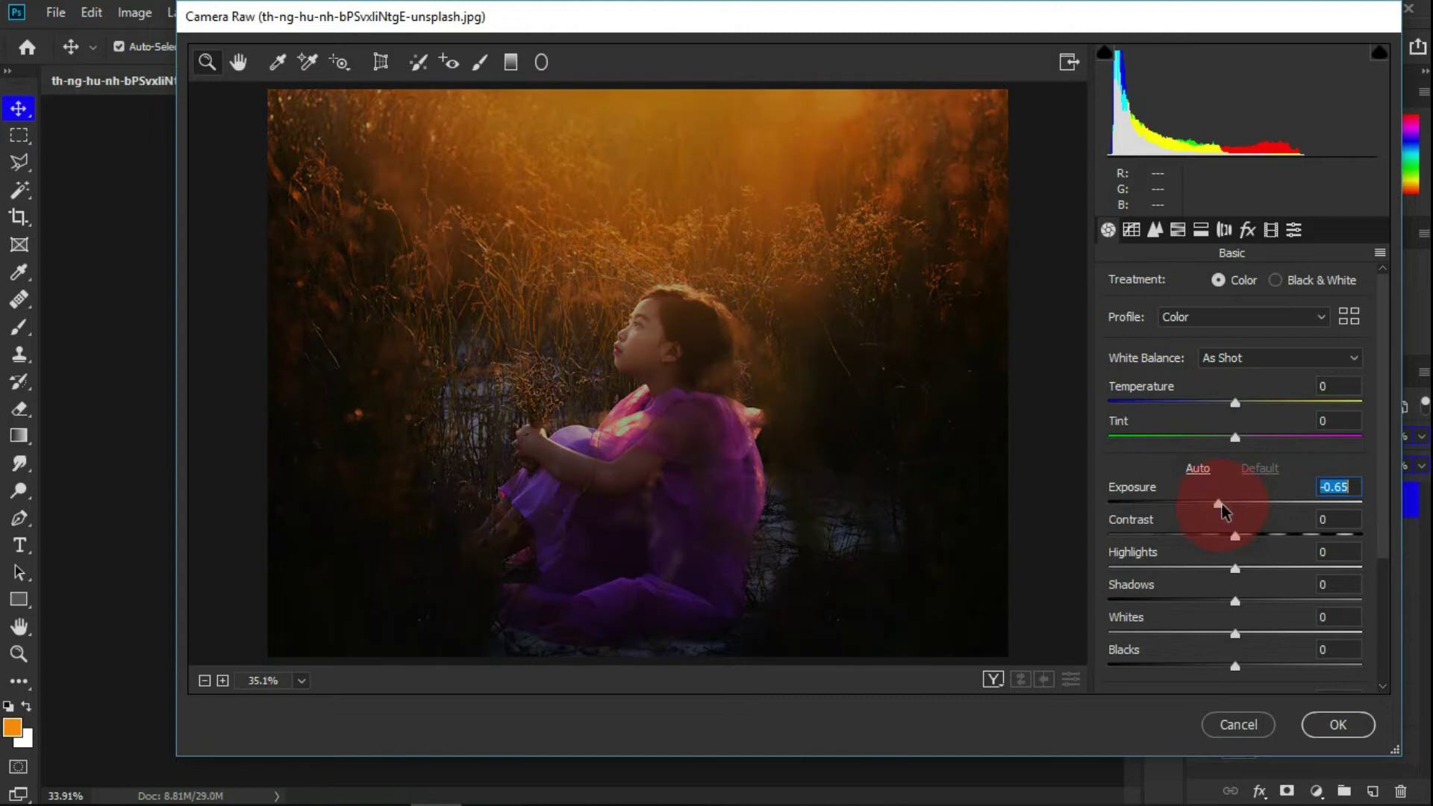
mouse_move(1218, 508)
left_mouse_down()
mouse_move(1245, 569)
mouse_move(1237, 601)
mouse_move(1250, 594)
mouse_move(1203, 617)
left_mouse_up()
scroll(1241, 597, "down", 1)
scroll(1236, 657, "down", 1)
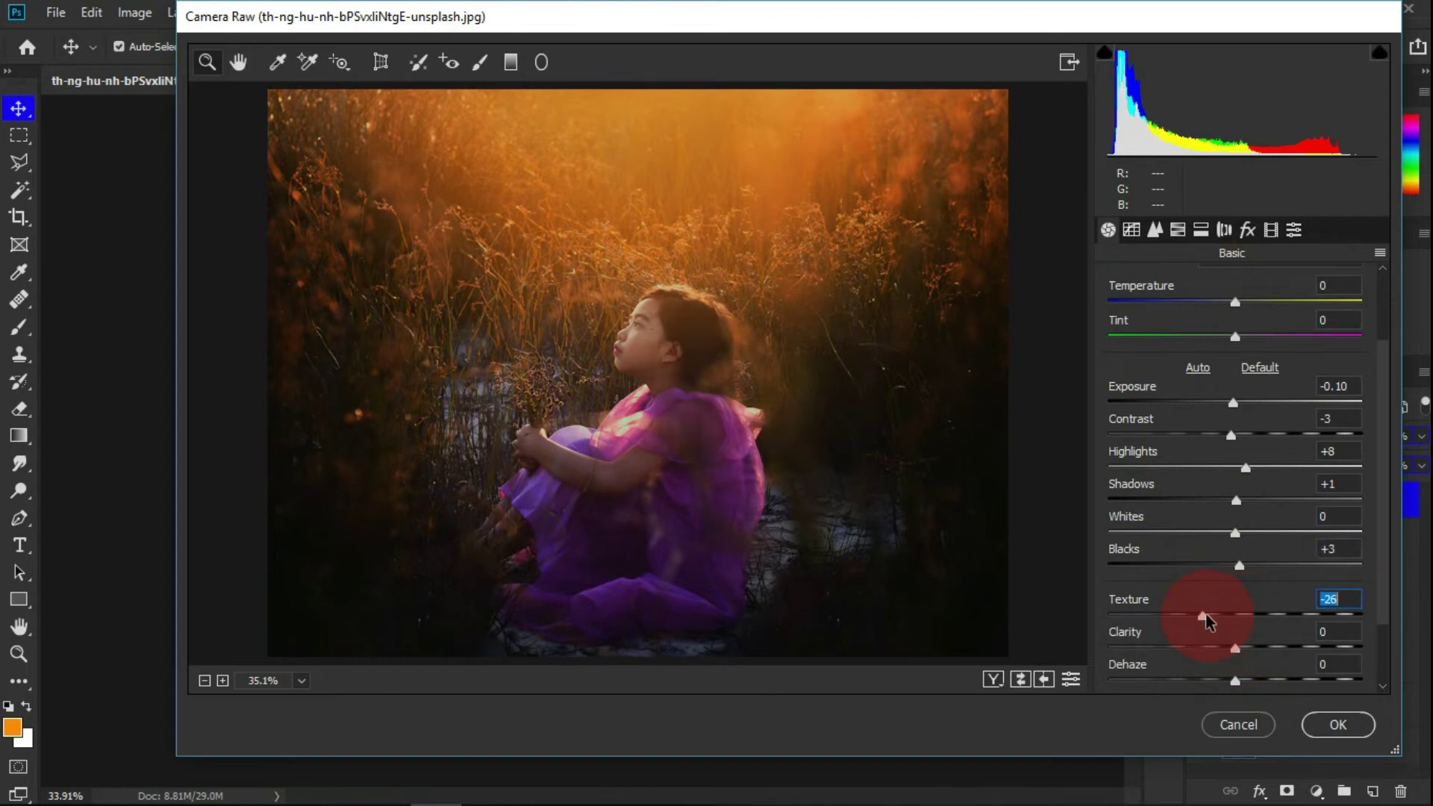
left_click(1237, 616)
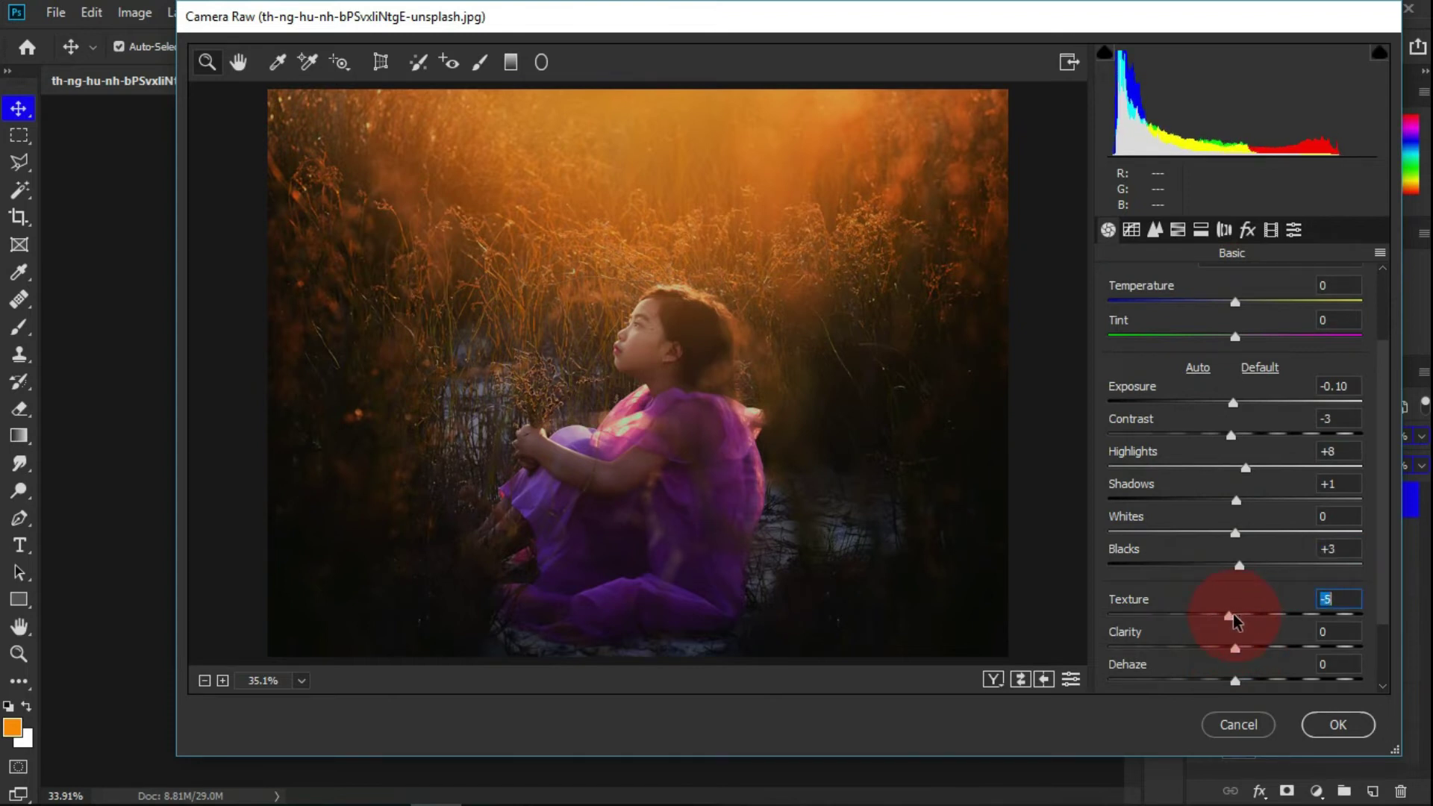
scroll(1231, 653, "down", 2)
left_click(1249, 644)
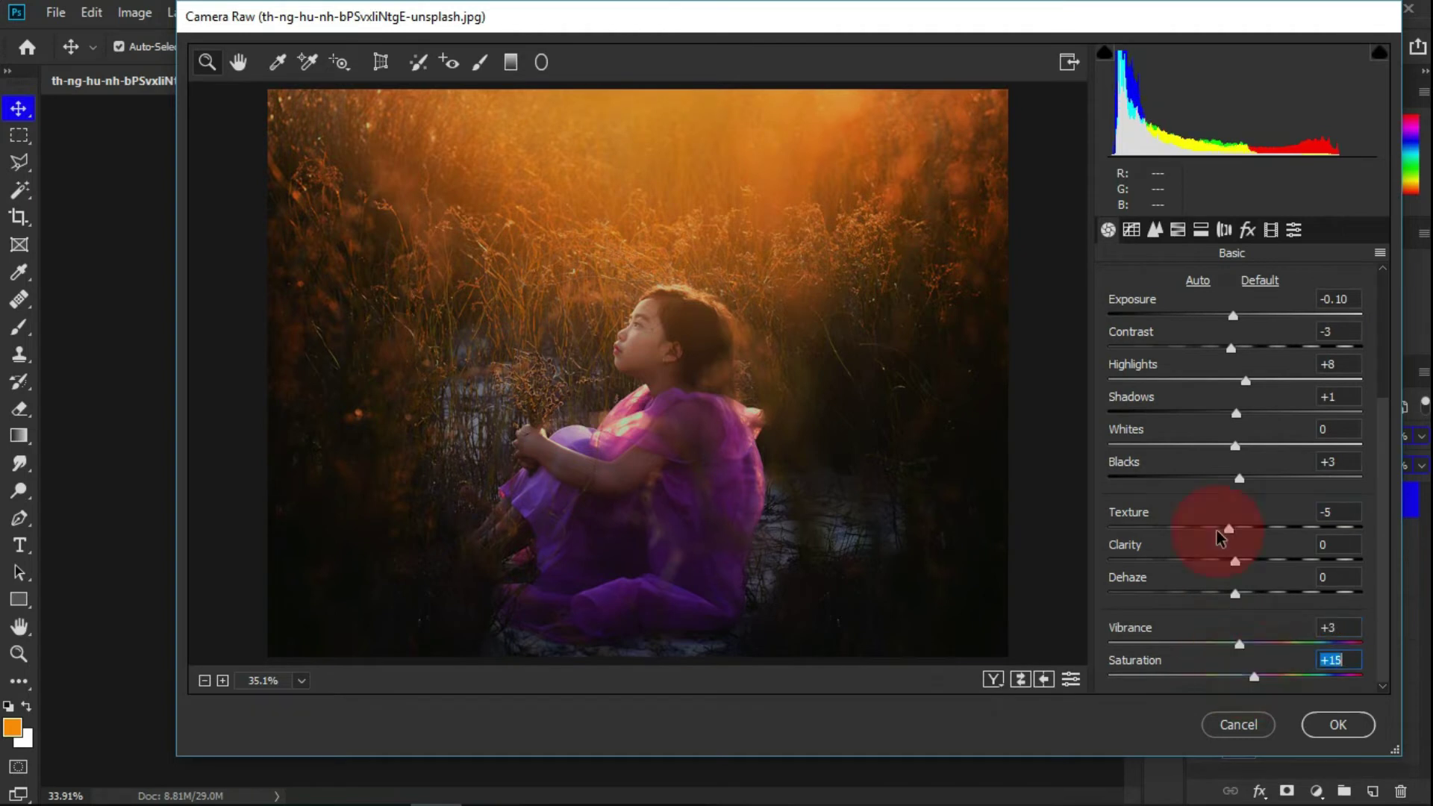
Browse the other Camera Raw panels, shift the HSL Oranges hue to −5, and apply
left_click(1154, 229)
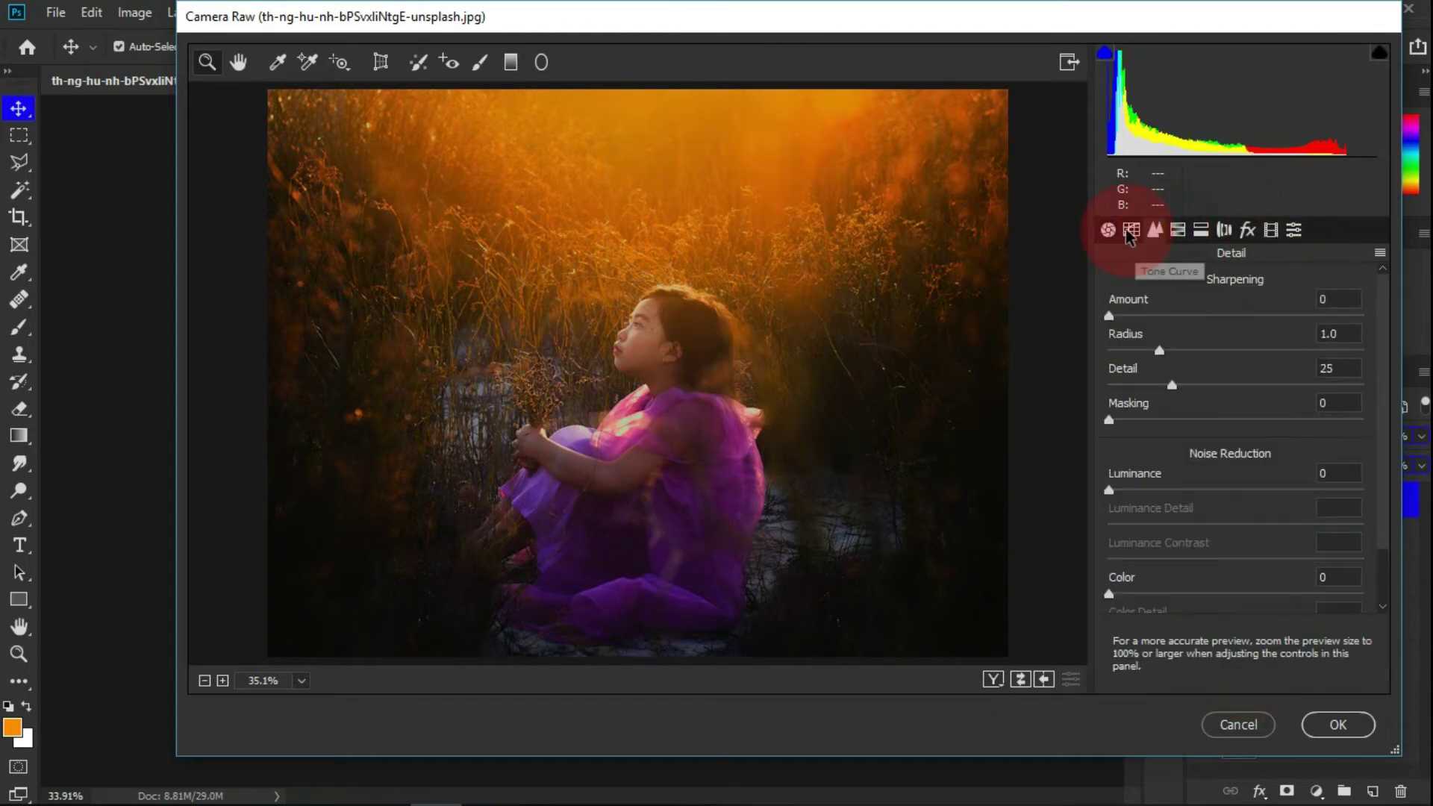
left_click(1199, 231)
left_click(1228, 233)
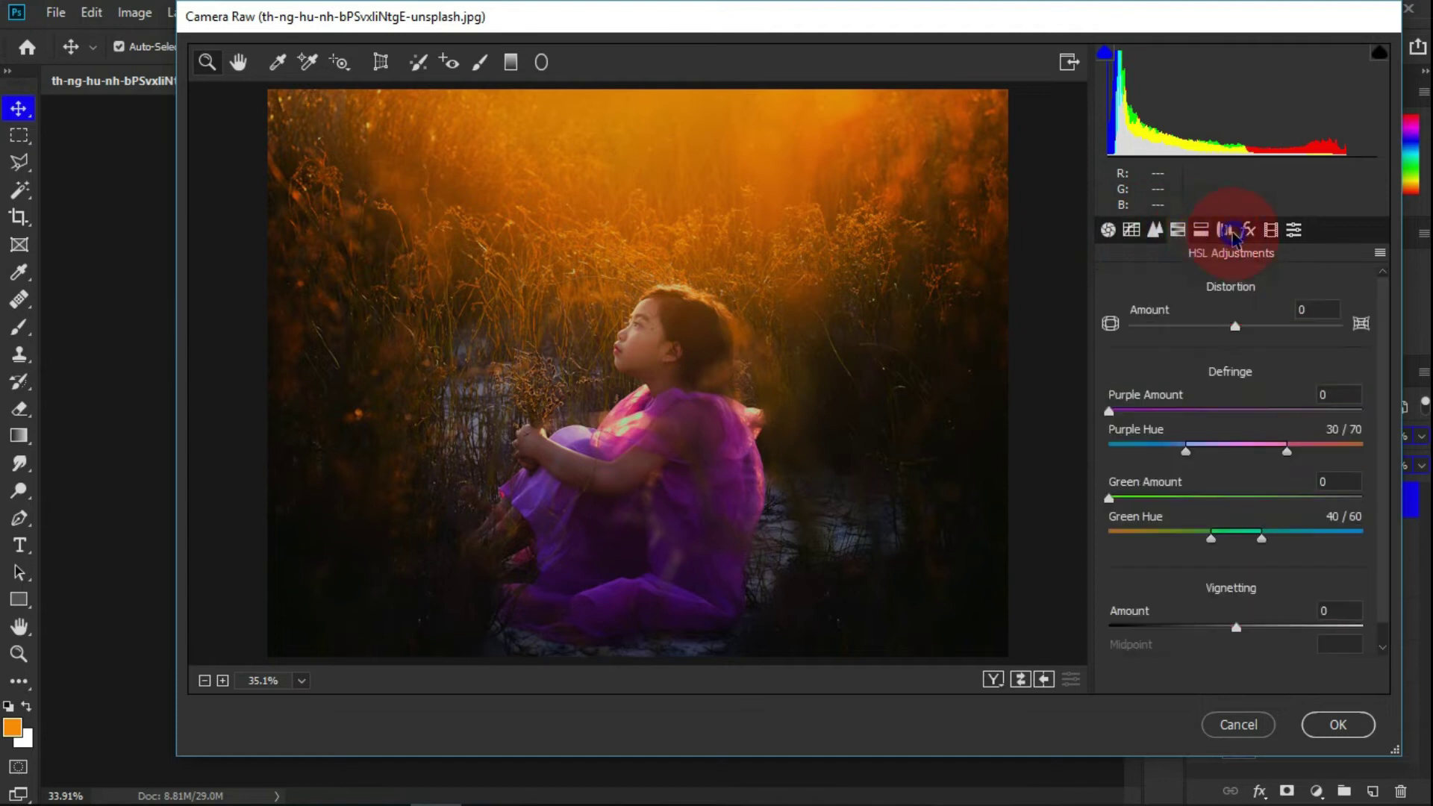
left_click(1248, 231)
left_click(1272, 232)
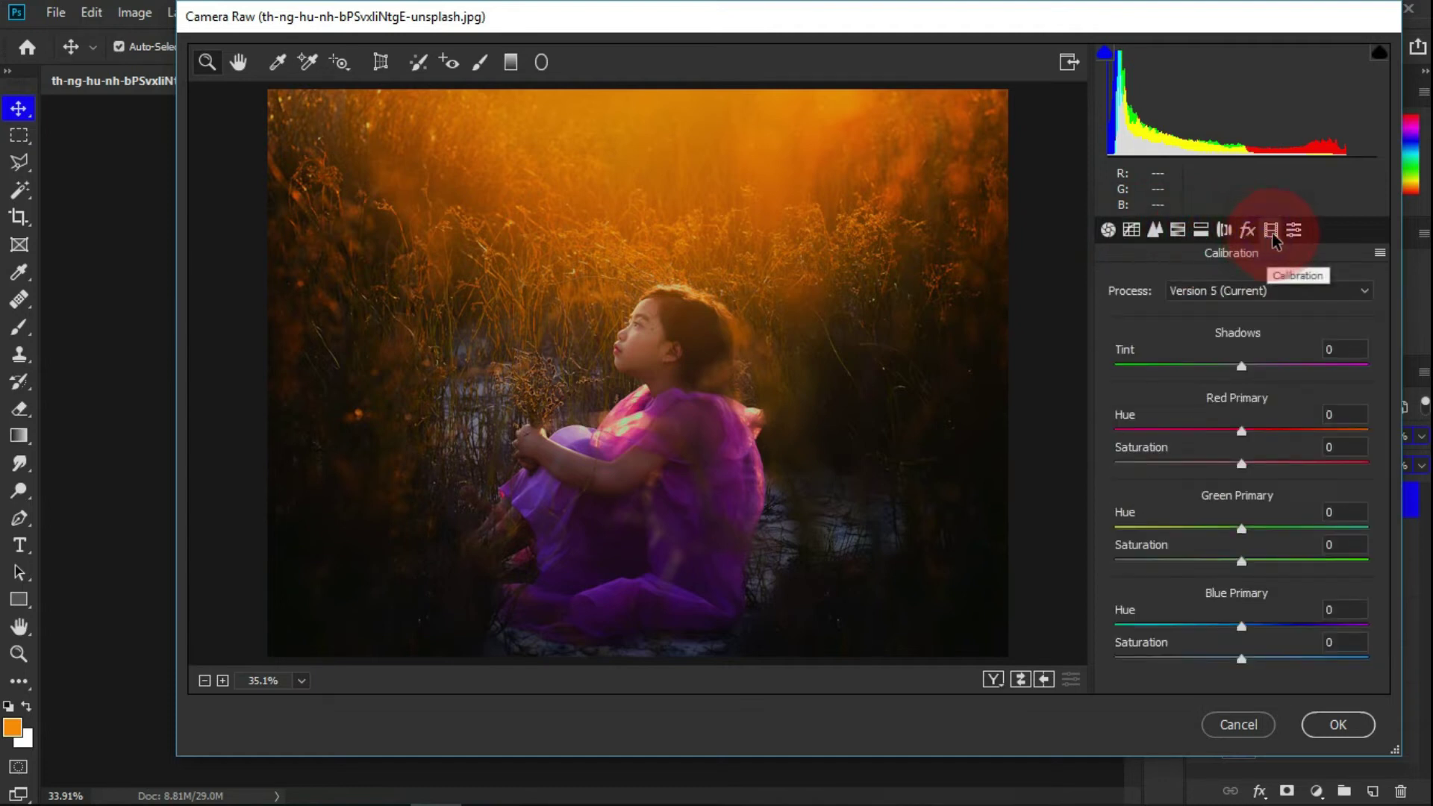
left_click(1161, 439)
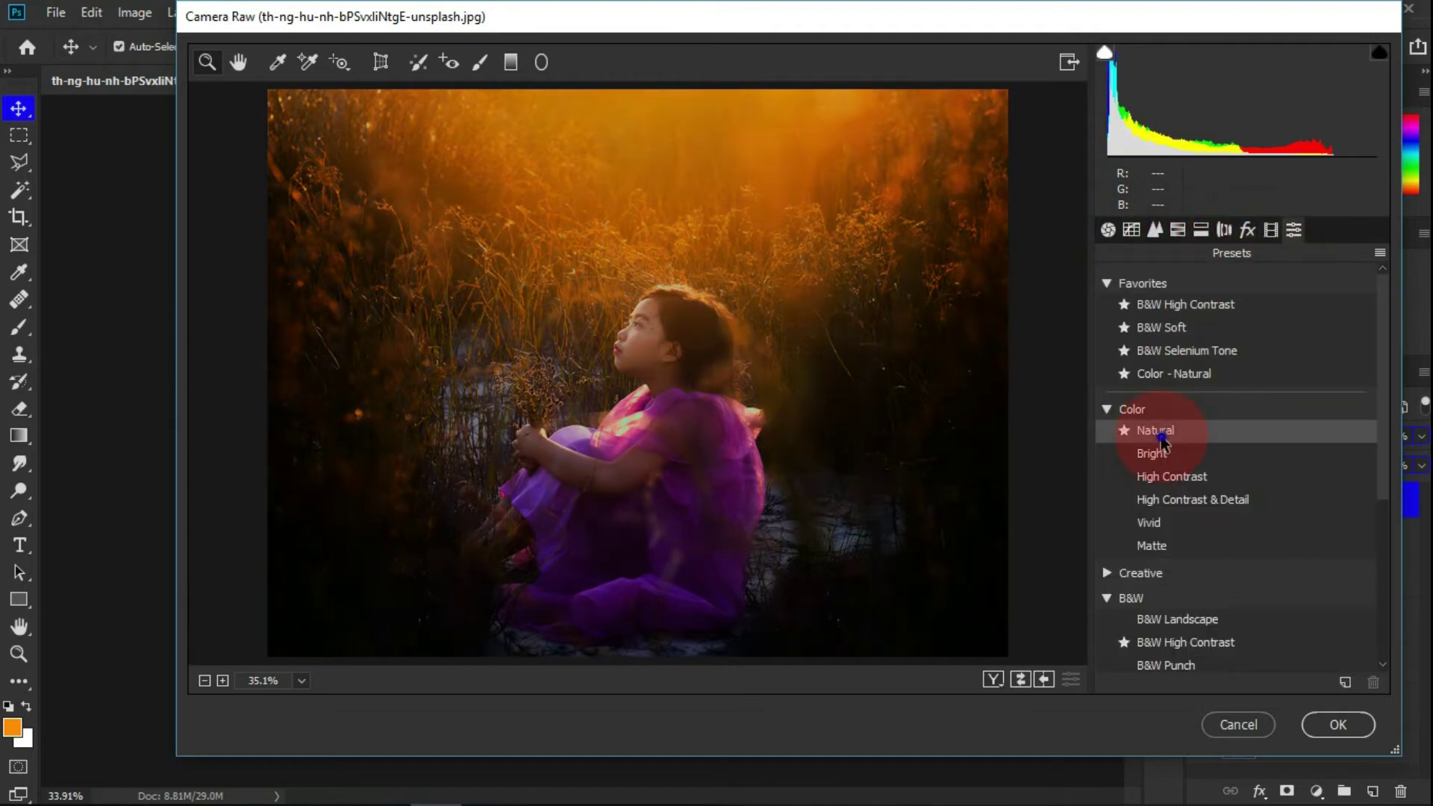
left_click(1178, 231)
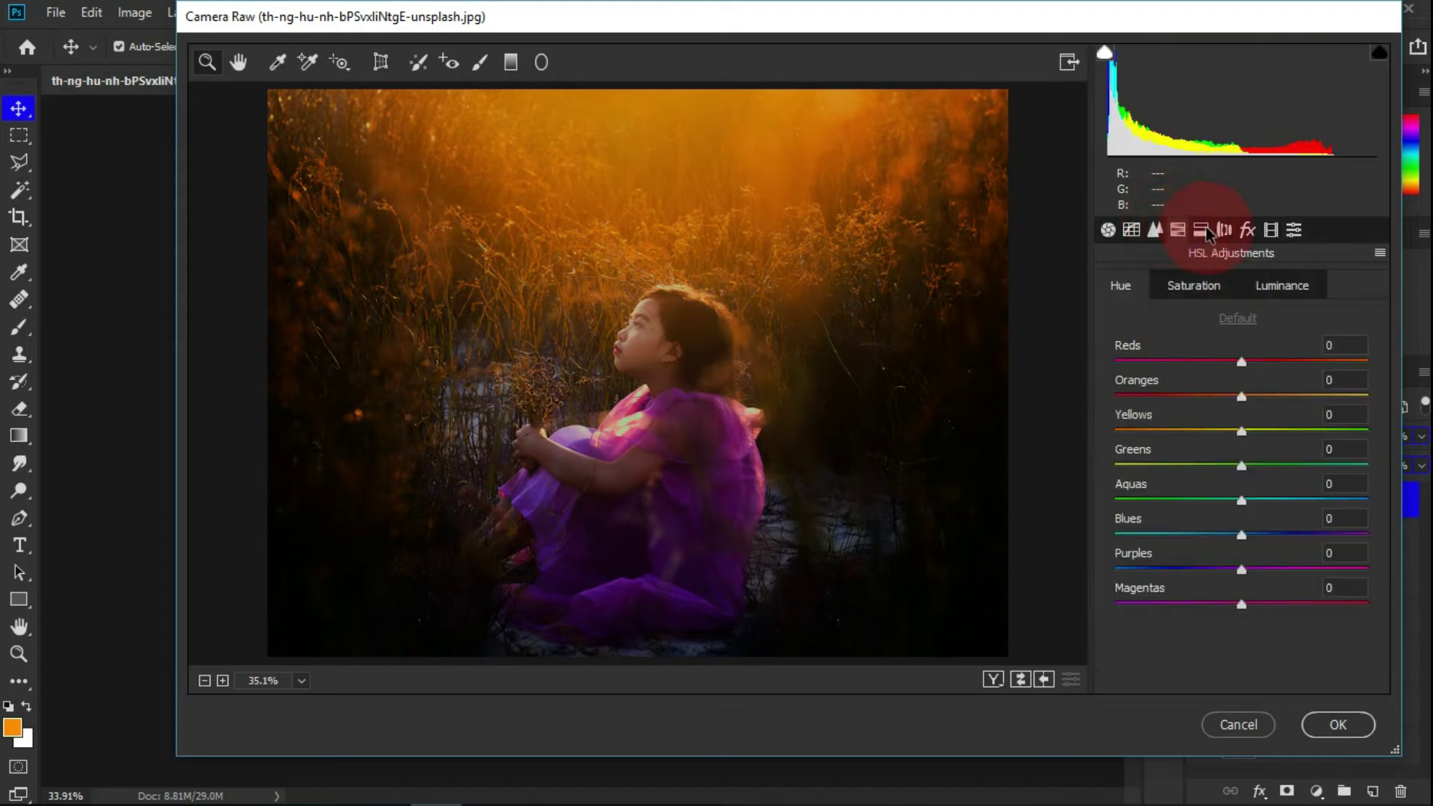
left_click(1177, 231)
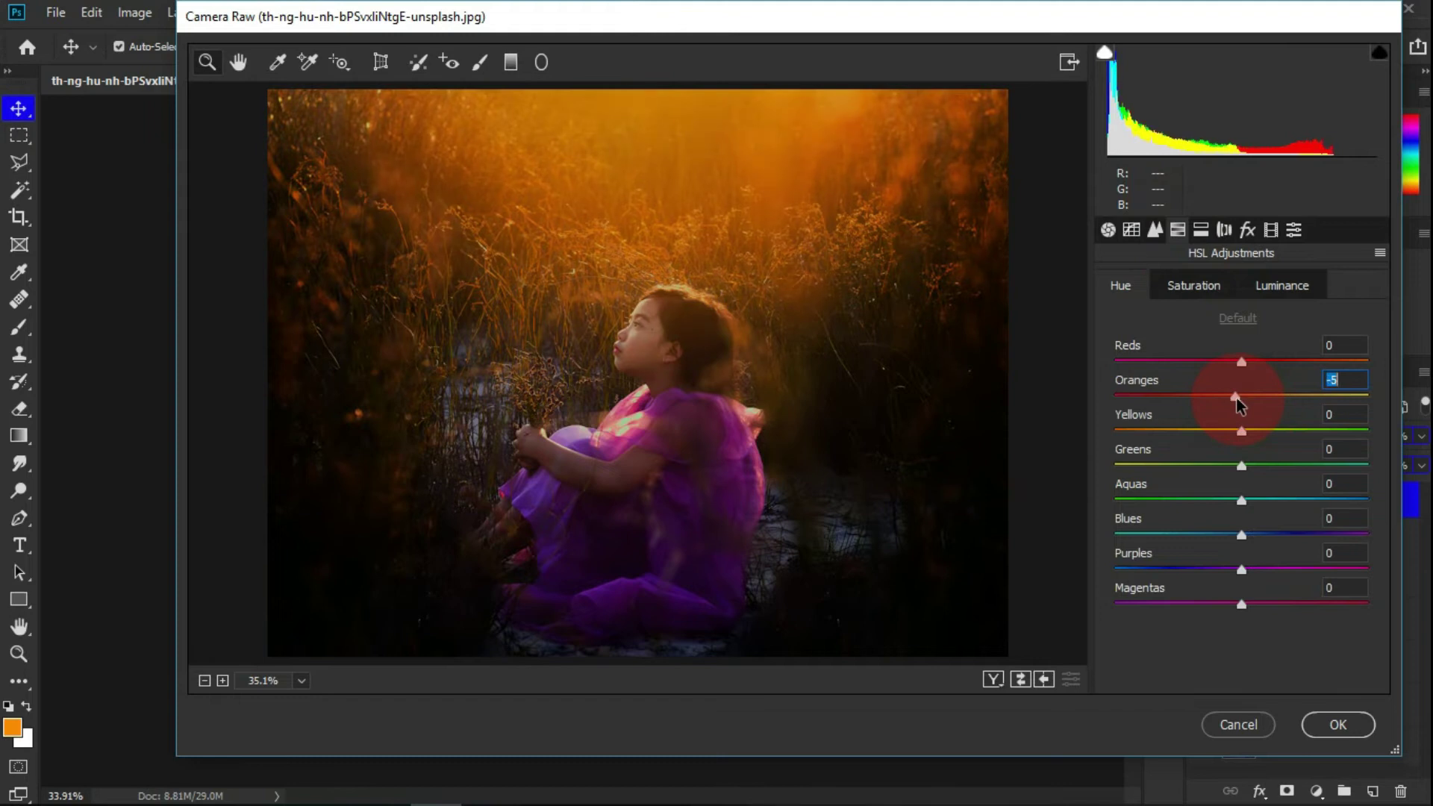
left_click(1337, 724)
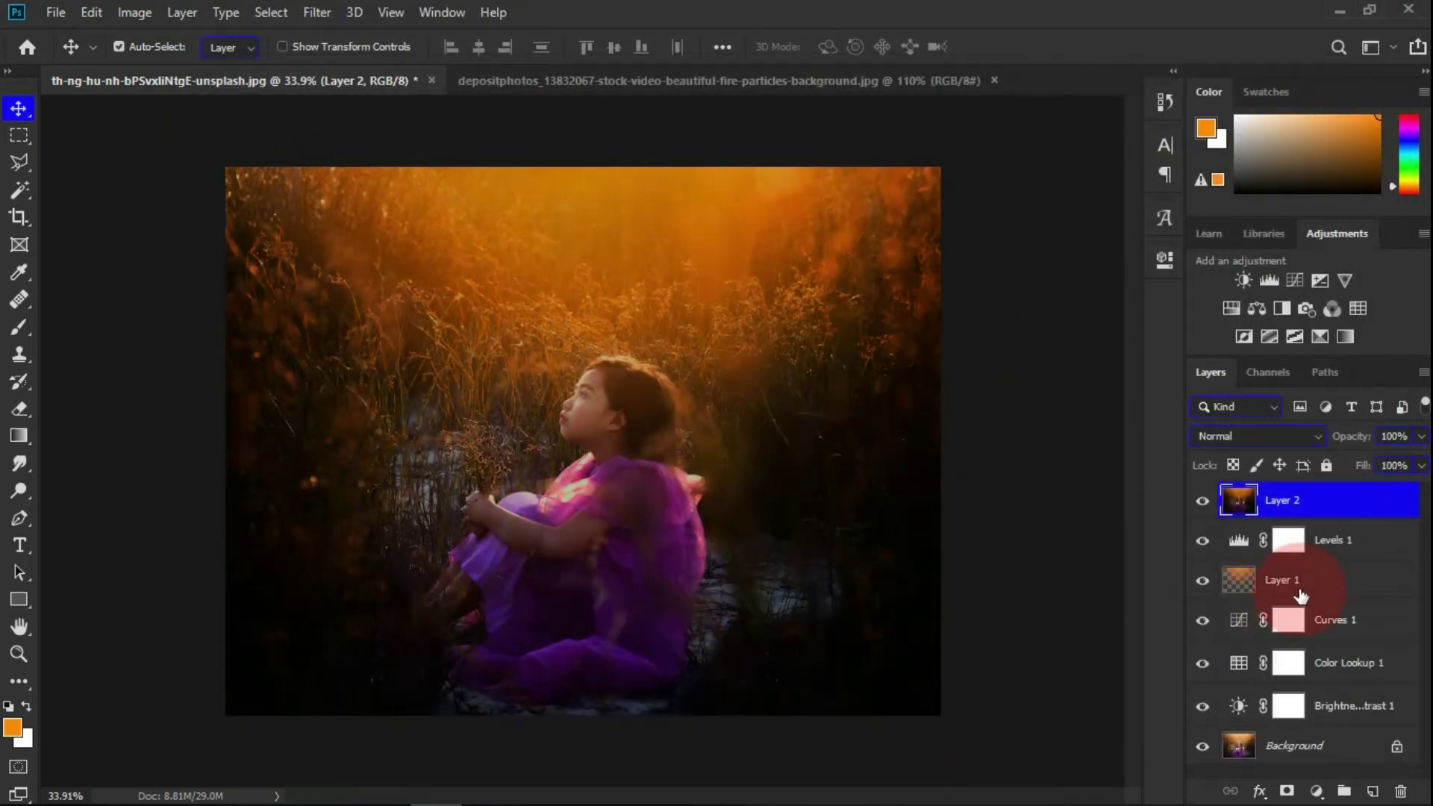
Move Layer 1 above Layer 2, add a white layer mask, and pick the Brush
left_click(1288, 539)
left_click_drag(1299, 582, 1283, 493)
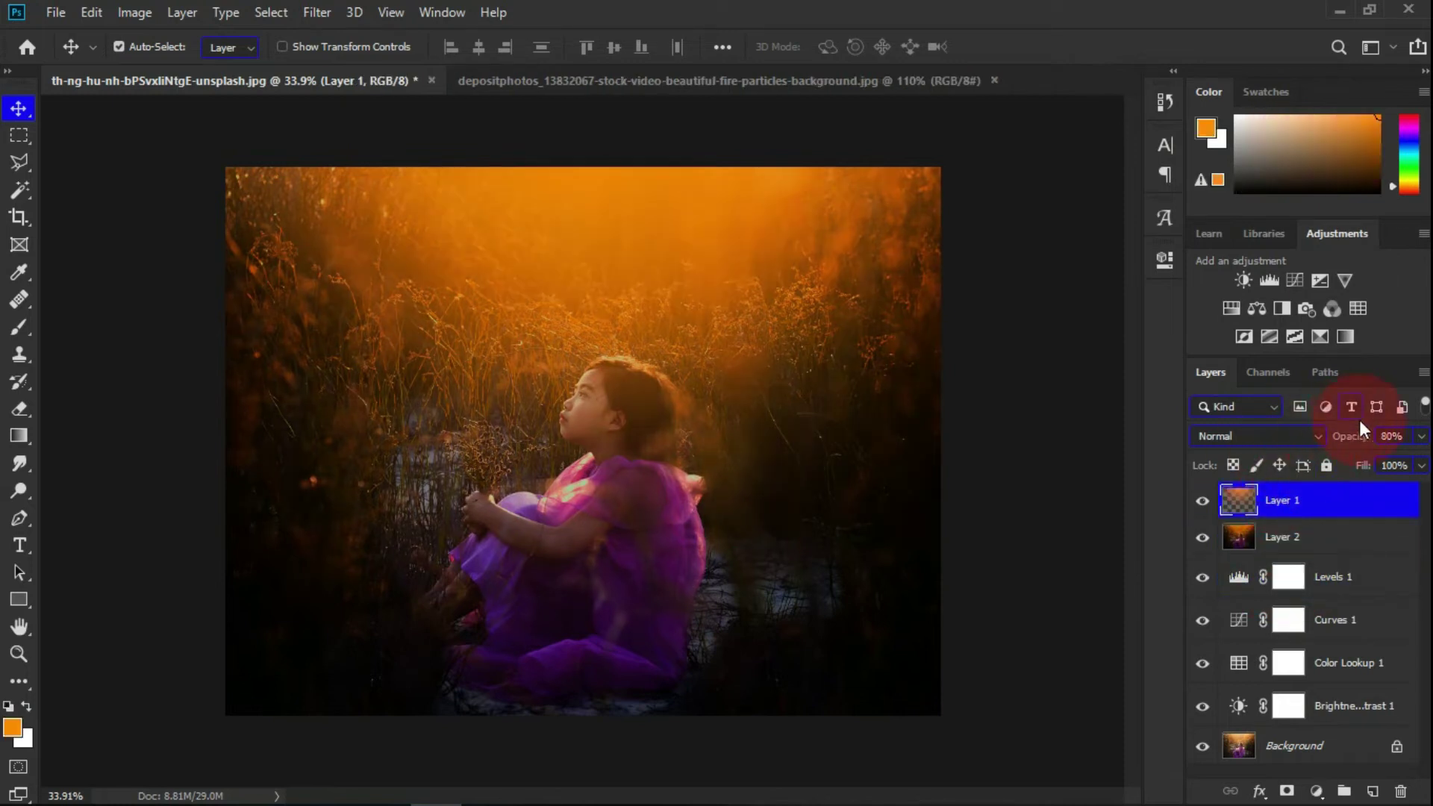
left_click(1287, 791)
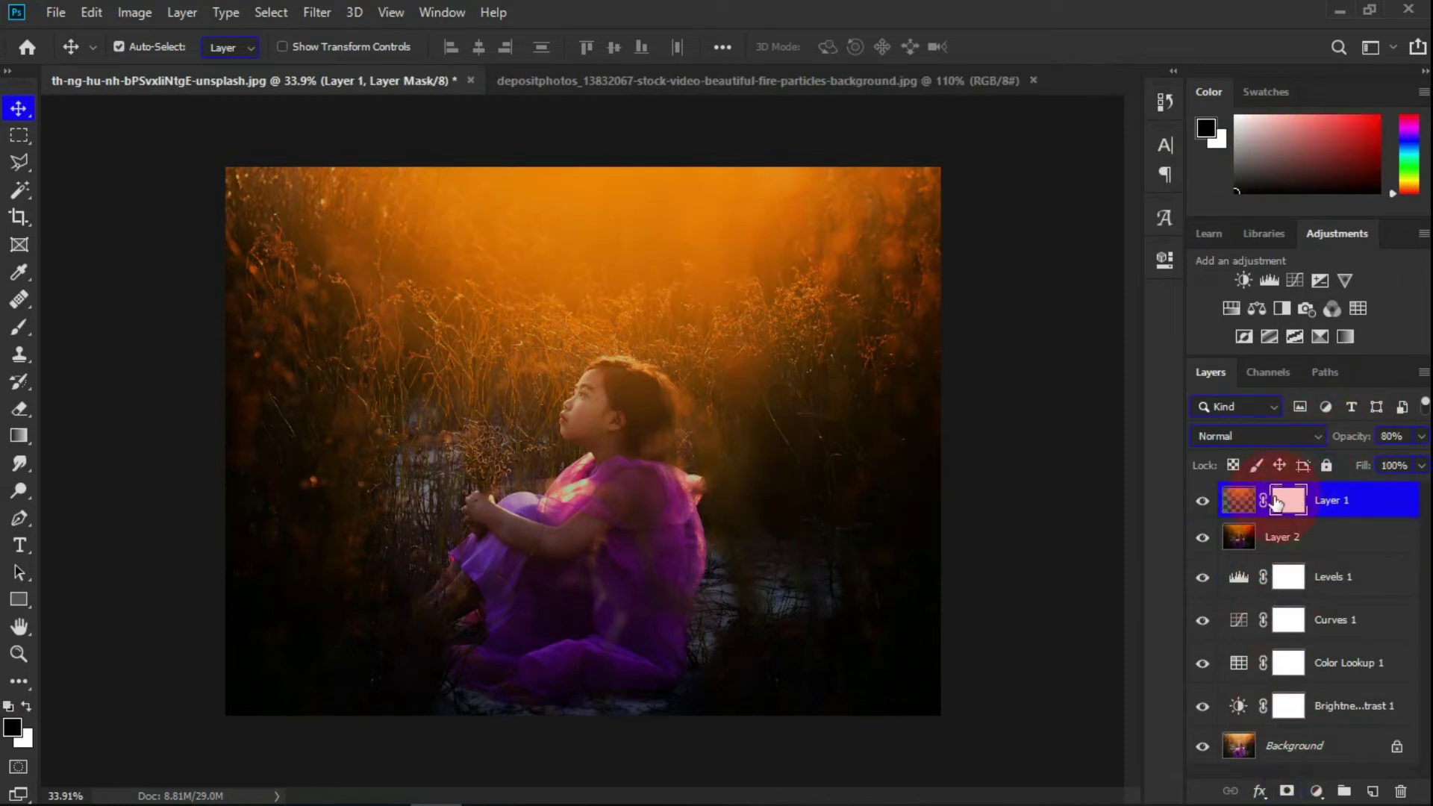
left_click(20, 327)
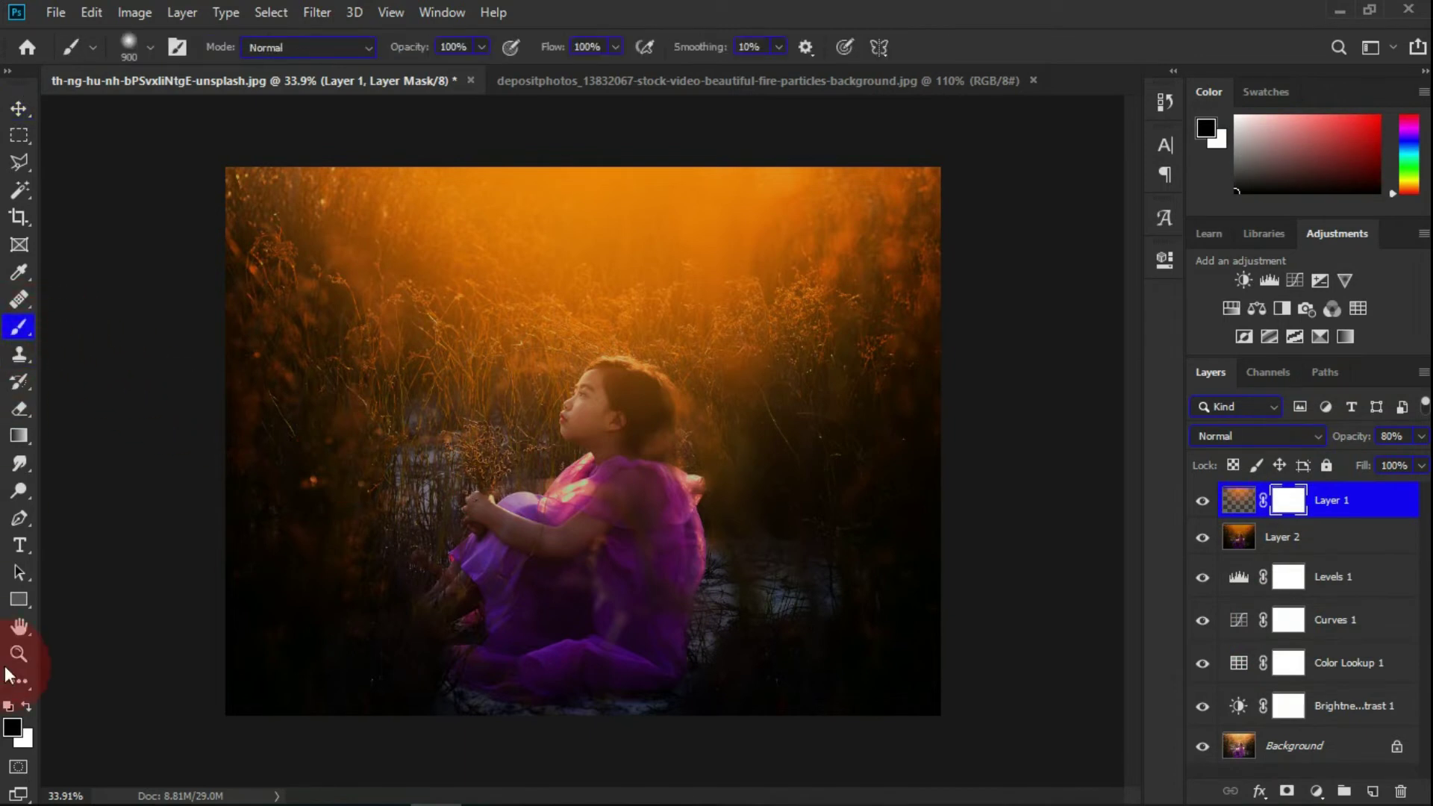
Paint black at 48% brush opacity on Layer 1's mask over the girl's head
left_click(13, 725)
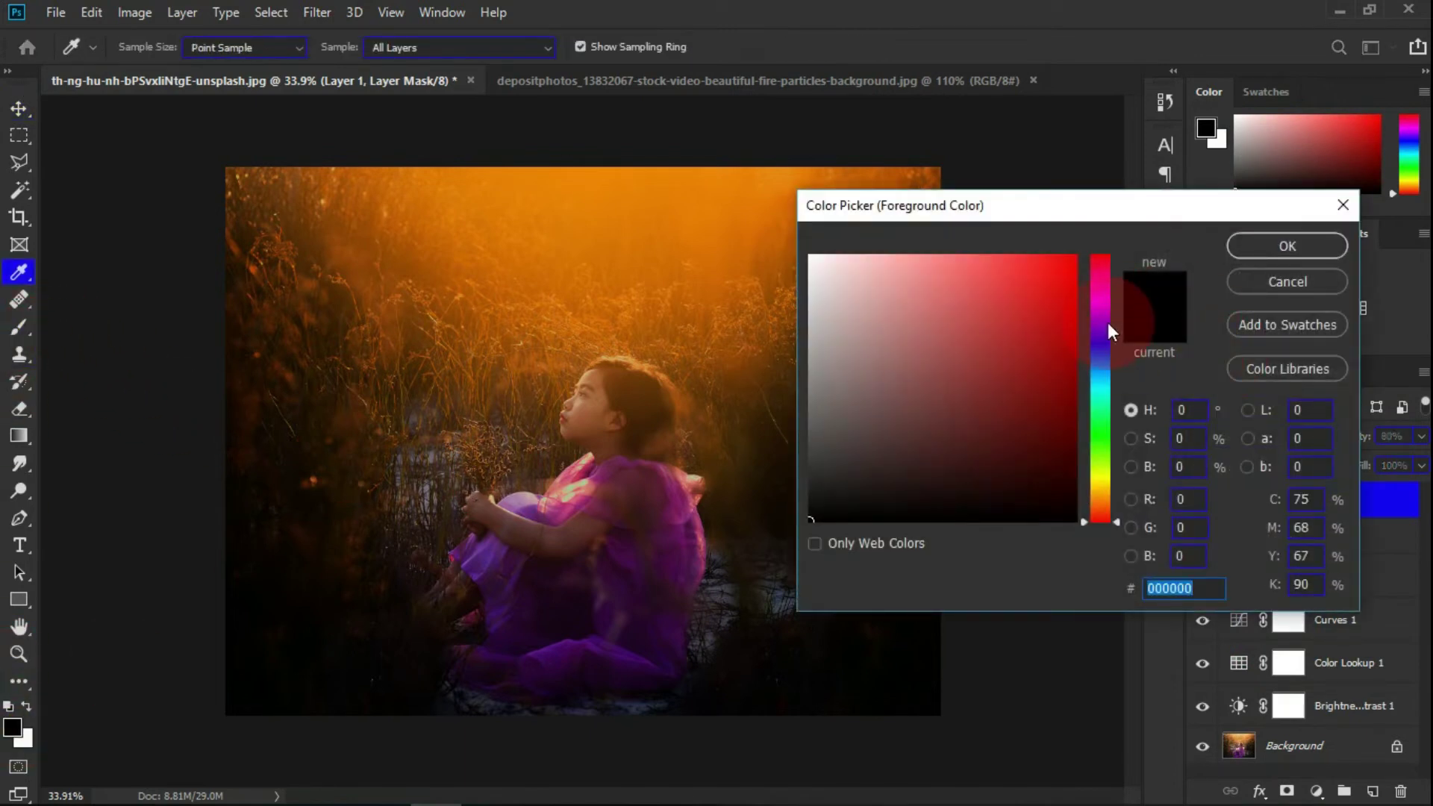
left_click(1251, 248)
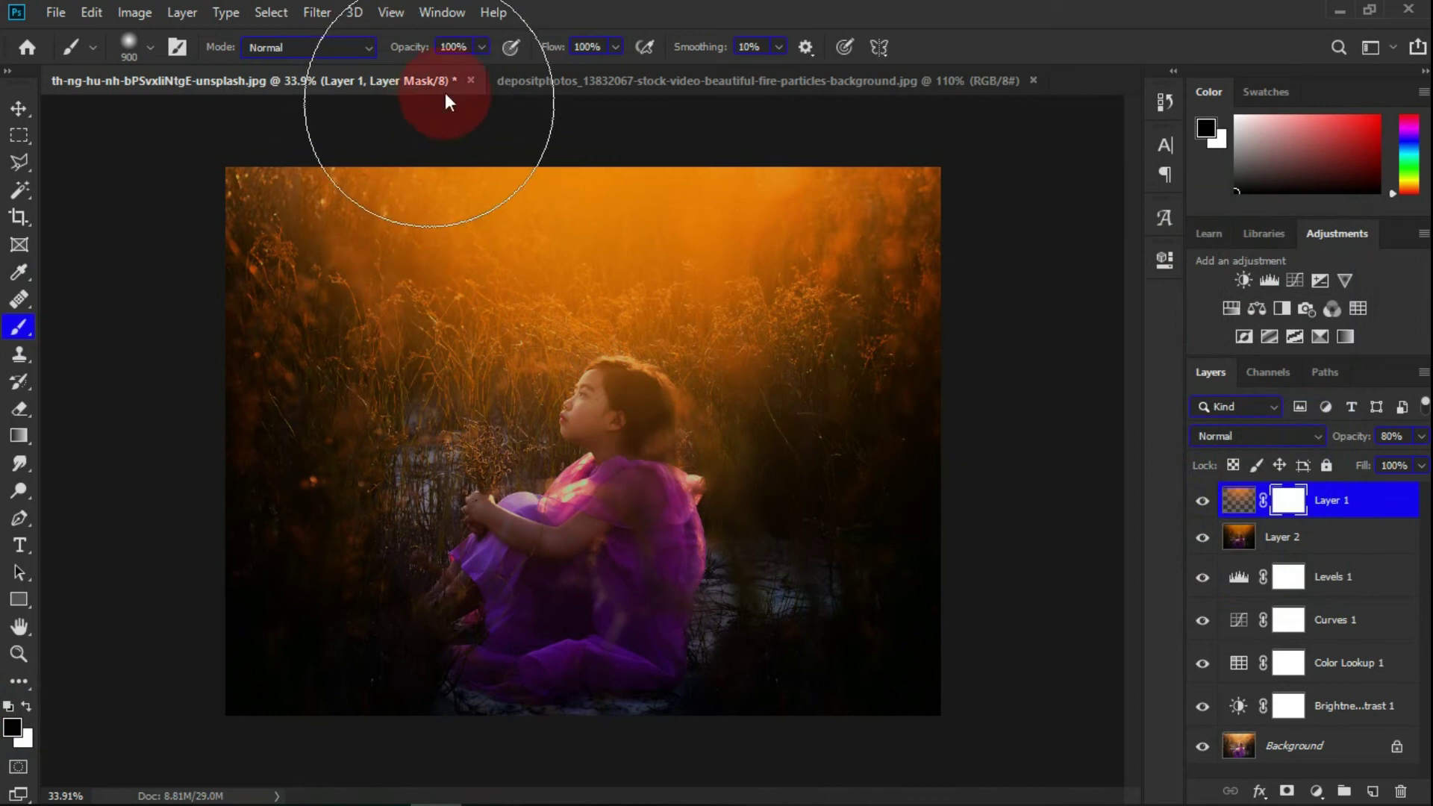
left_click_drag(477, 46, 432, 71)
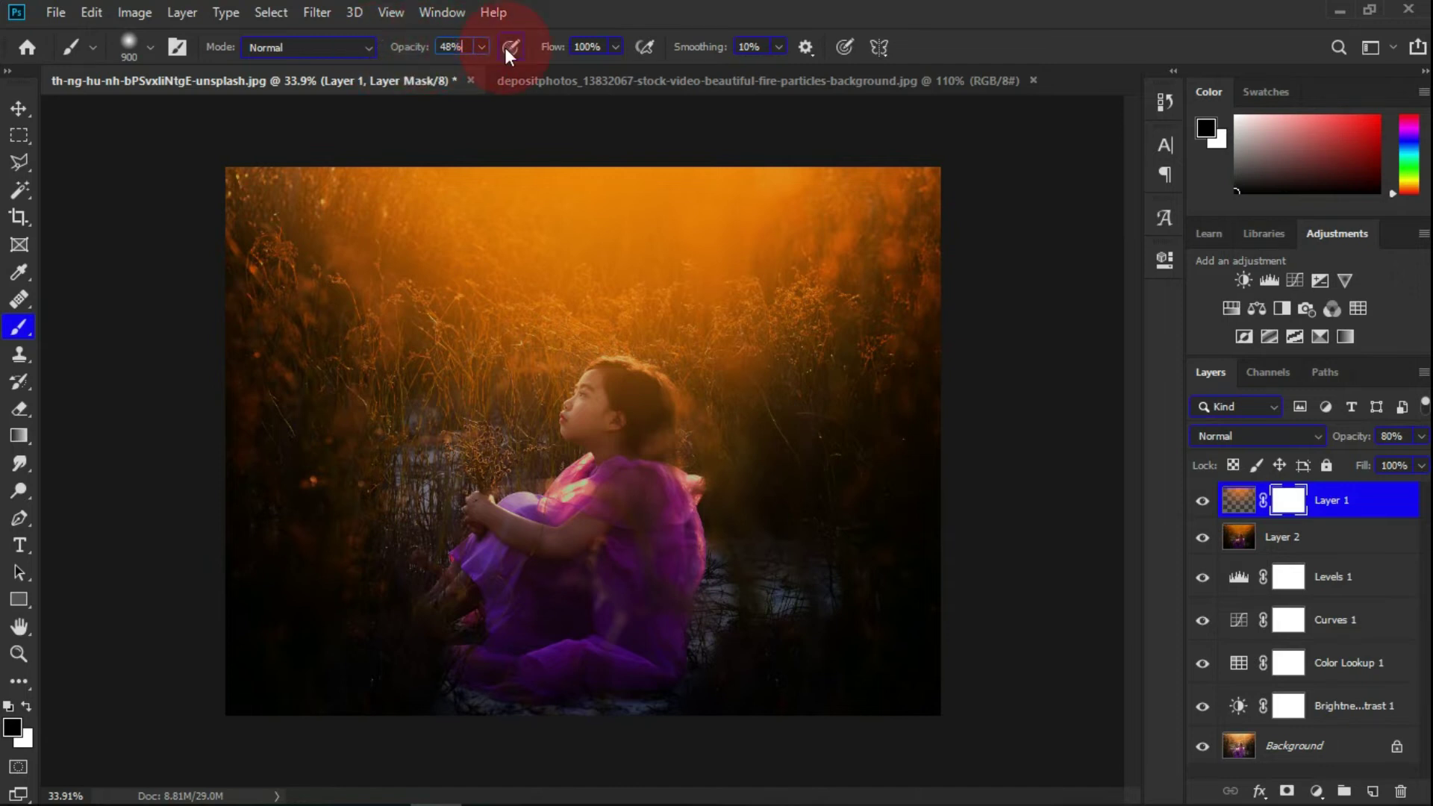
left_click_drag(630, 416, 609, 420)
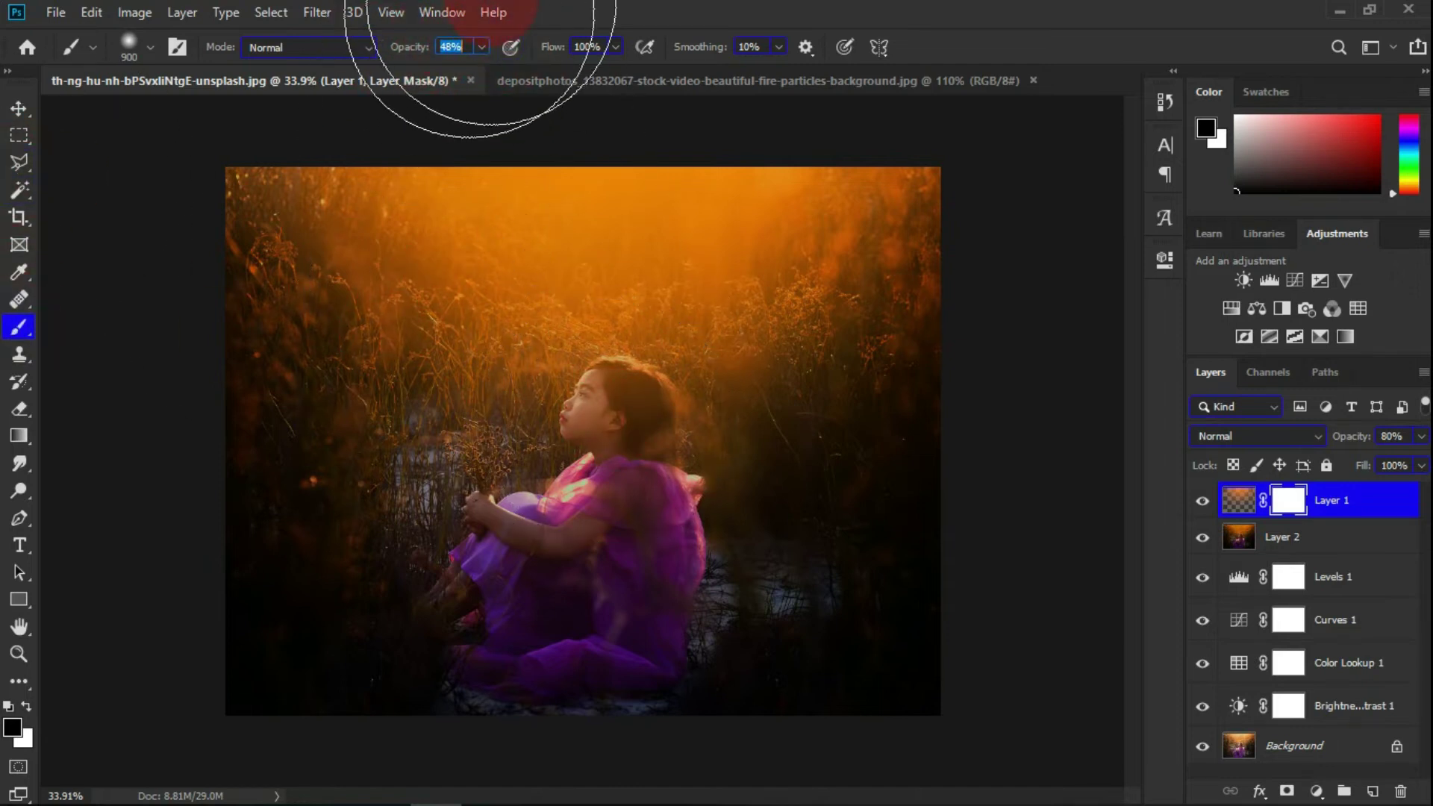
Glance at the fire-particles image, then shrink the brush and adjust the girl photo's view
left_click(656, 69)
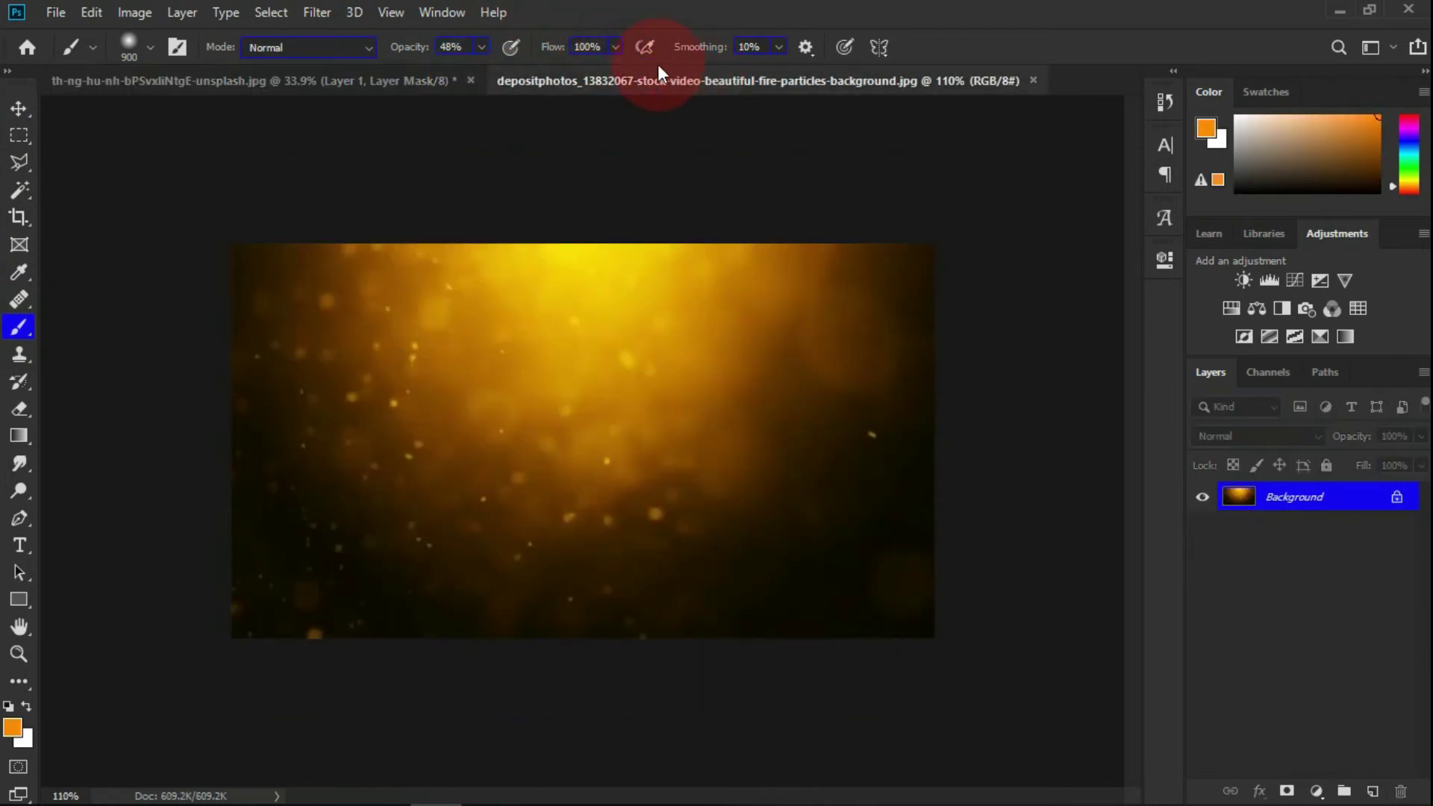
left_click(387, 81)
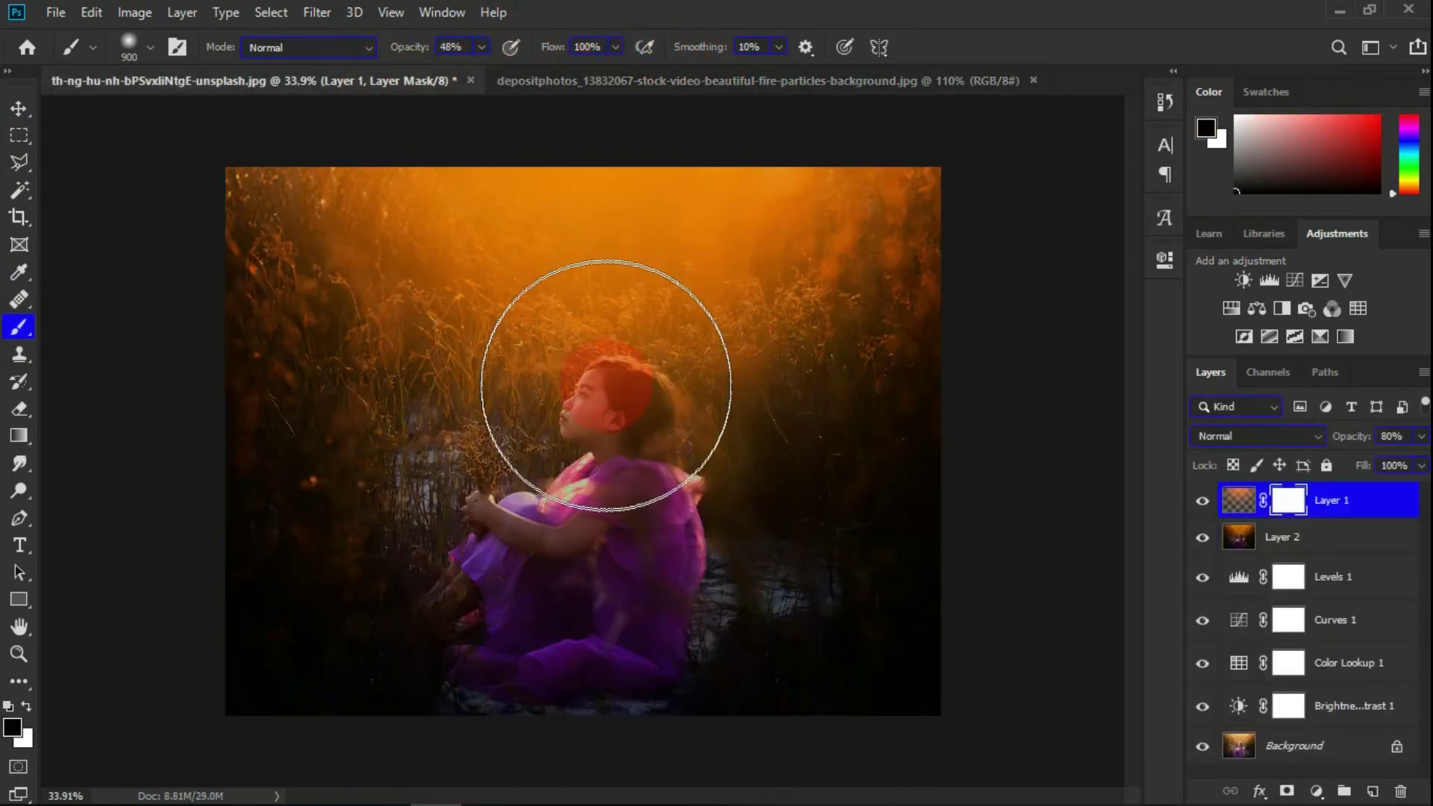
key("bracketleft")
key("bracketleft")
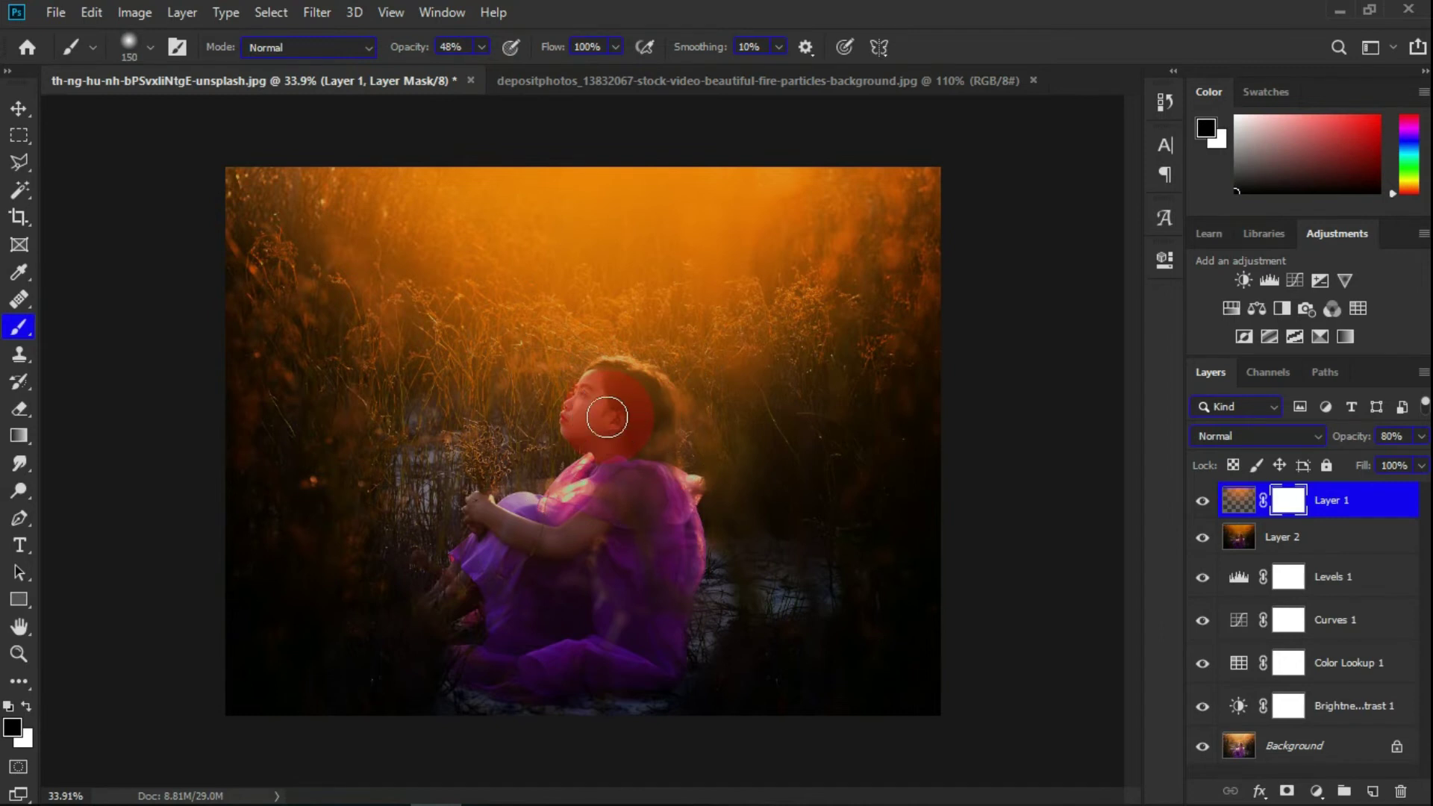
scroll(607, 417, "up", 2)
scroll(551, 425, "up", 2)
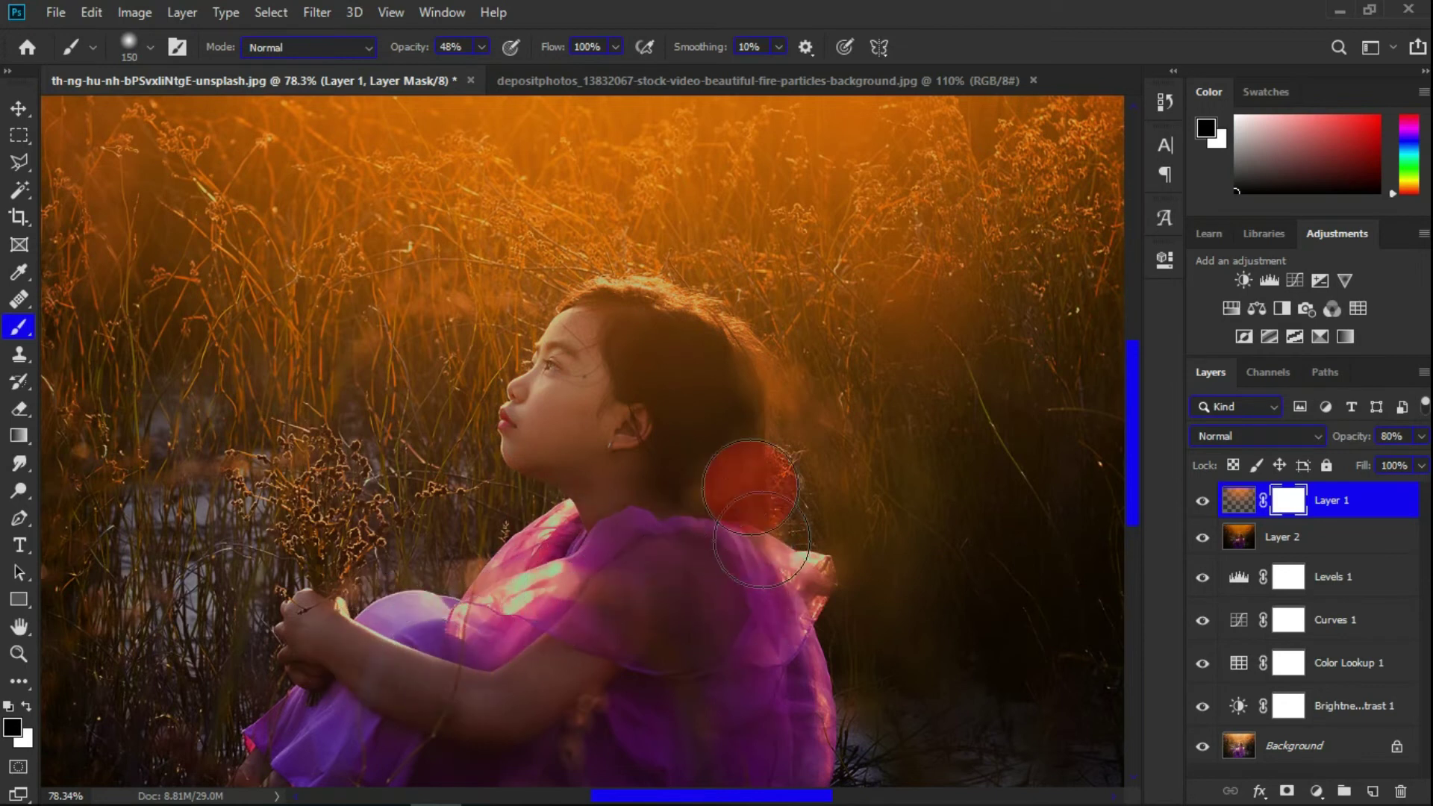
left_click(19, 109)
scroll(635, 404, "down", 2)
scroll(635, 405, "down", 3)
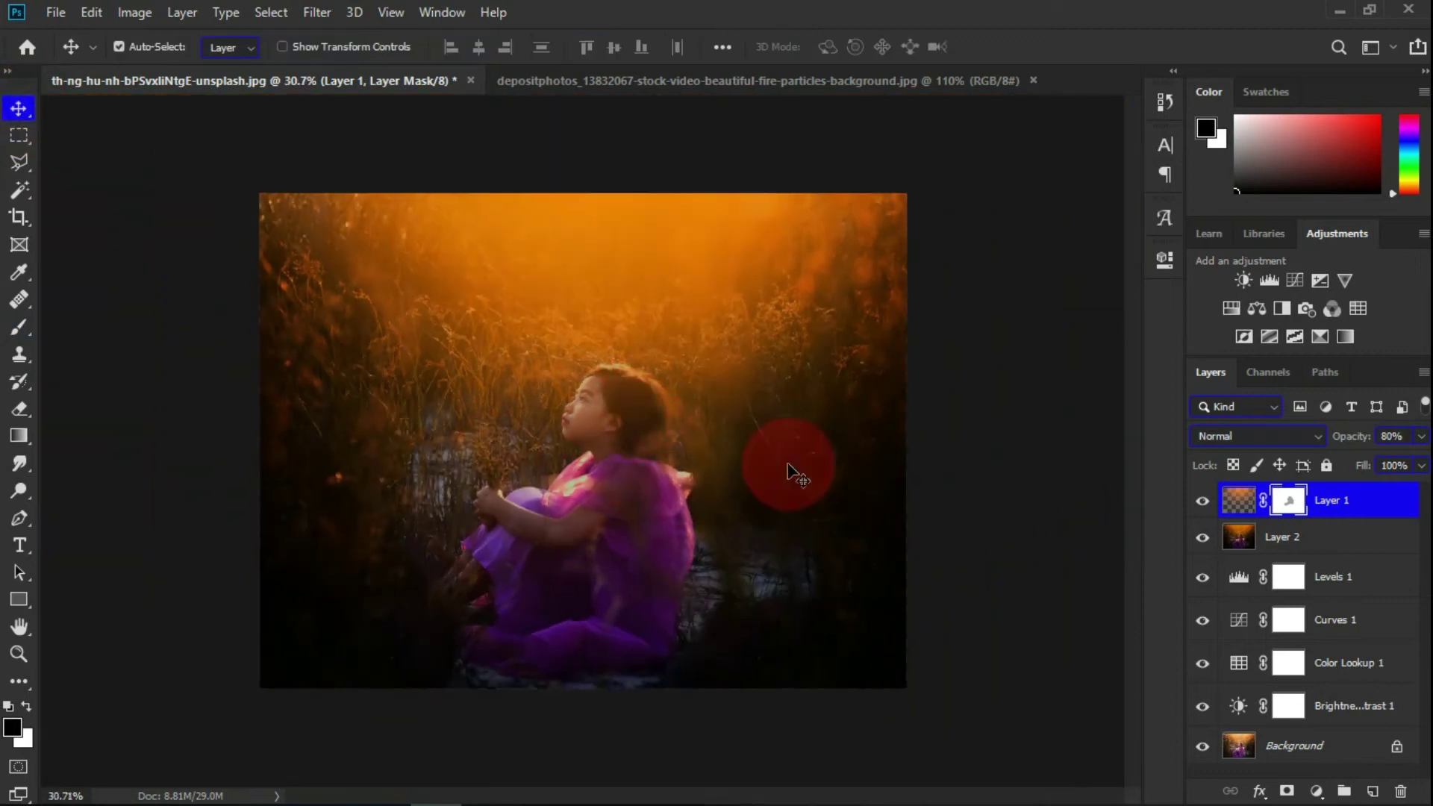
Drag the fire particles in as Layer 3 and scale them about 329% across the photo's top
left_click(730, 81)
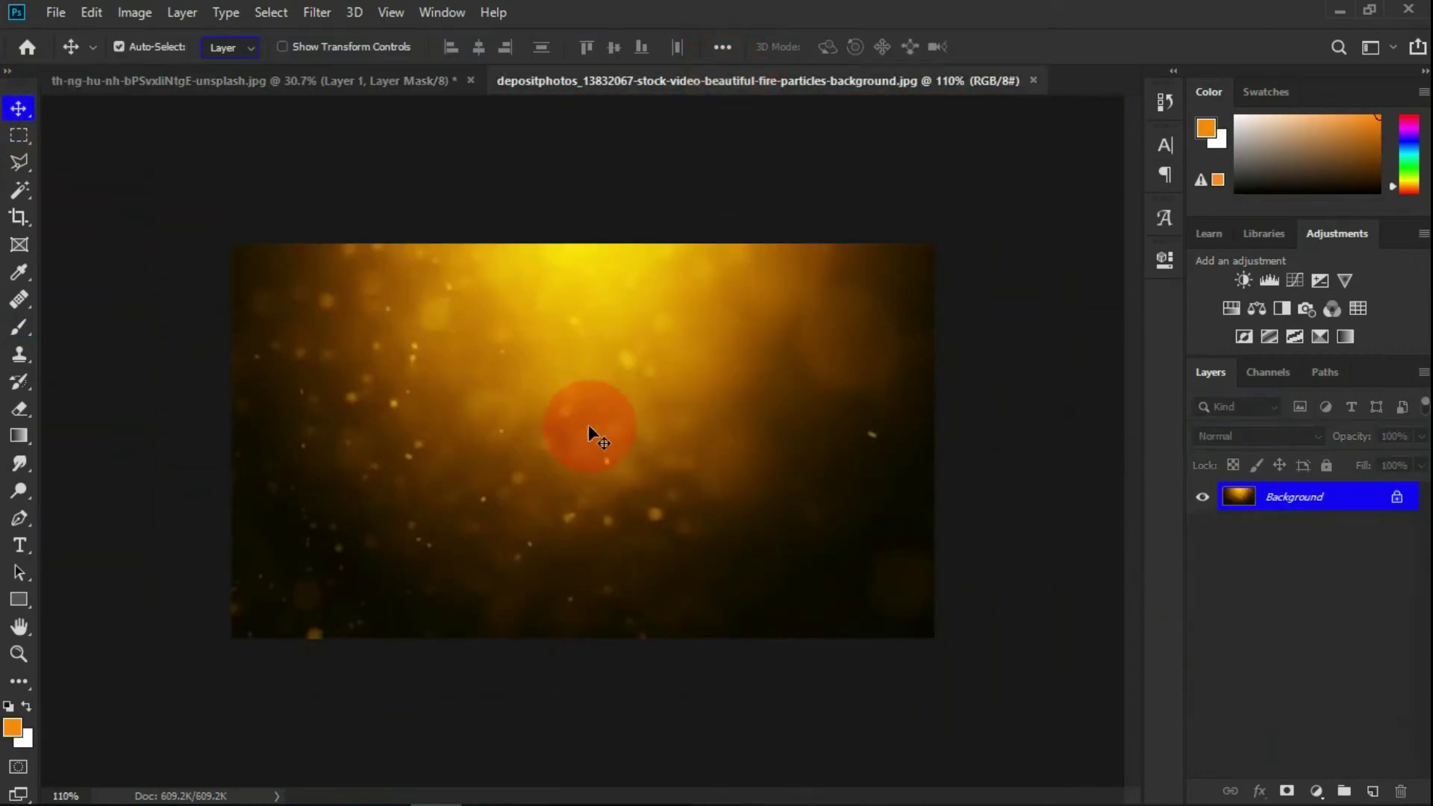
mouse_move(589, 427)
left_mouse_down()
mouse_move(408, 105)
mouse_move(660, 368)
left_mouse_up()
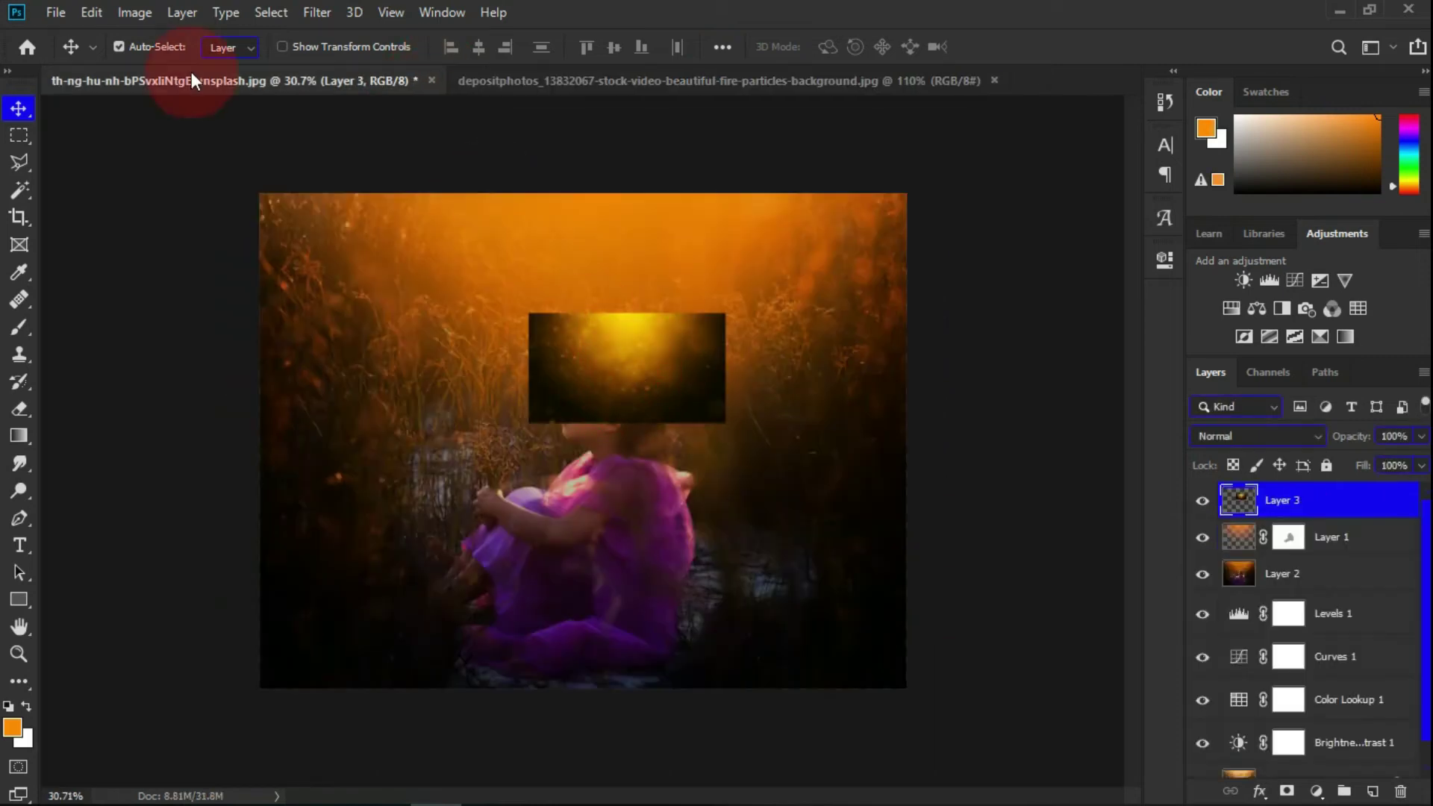
left_click(106, 12)
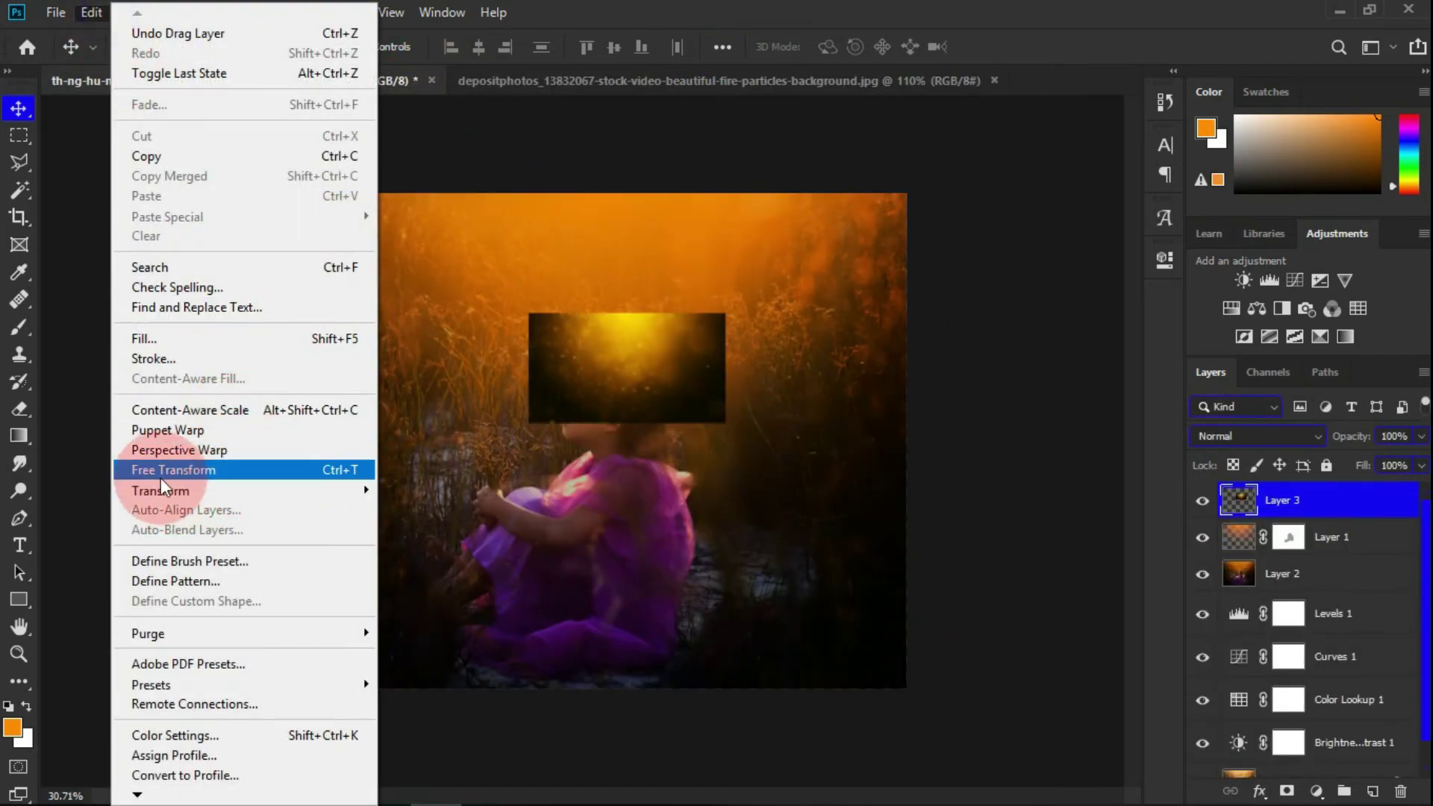
left_click(184, 477)
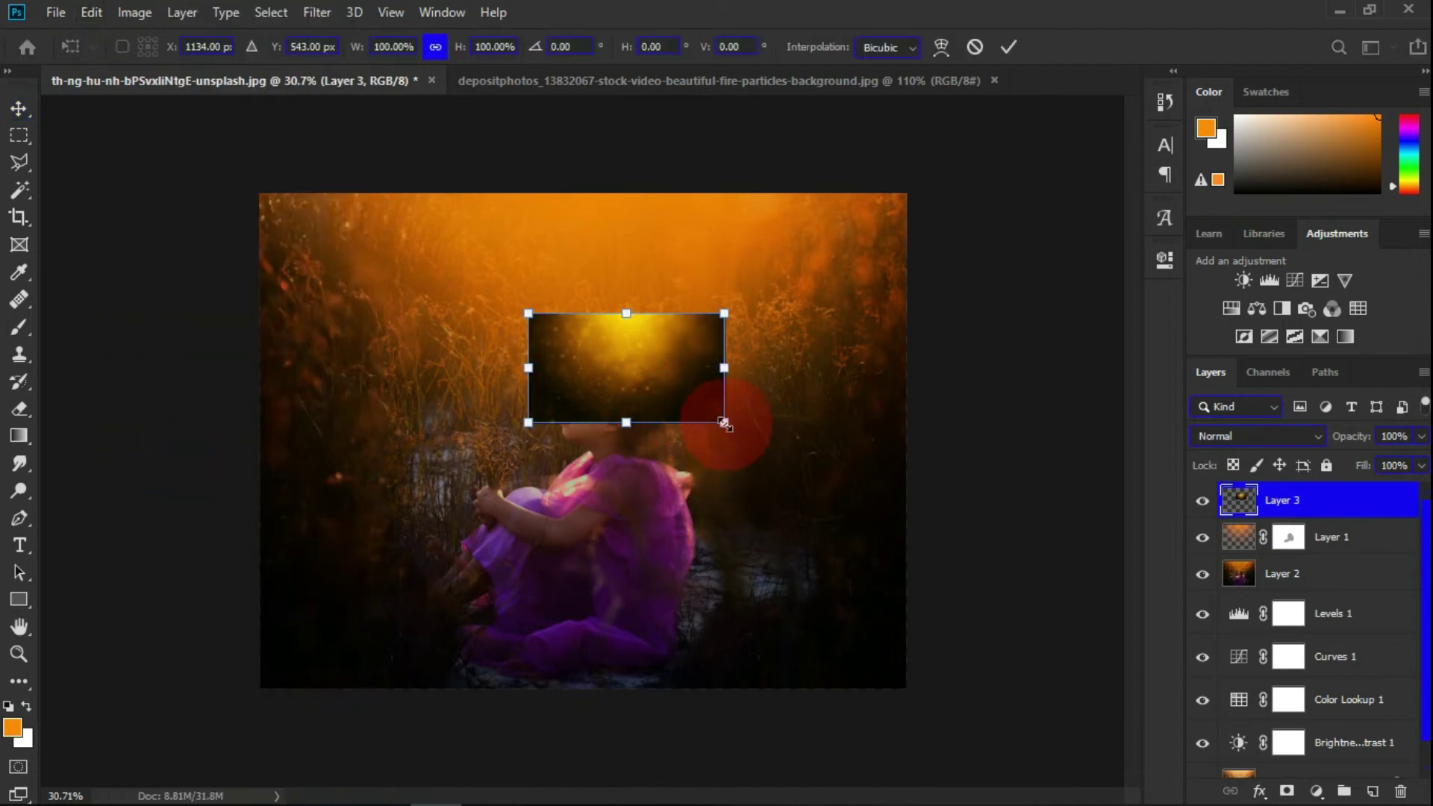
left_click_drag(724, 422, 944, 549)
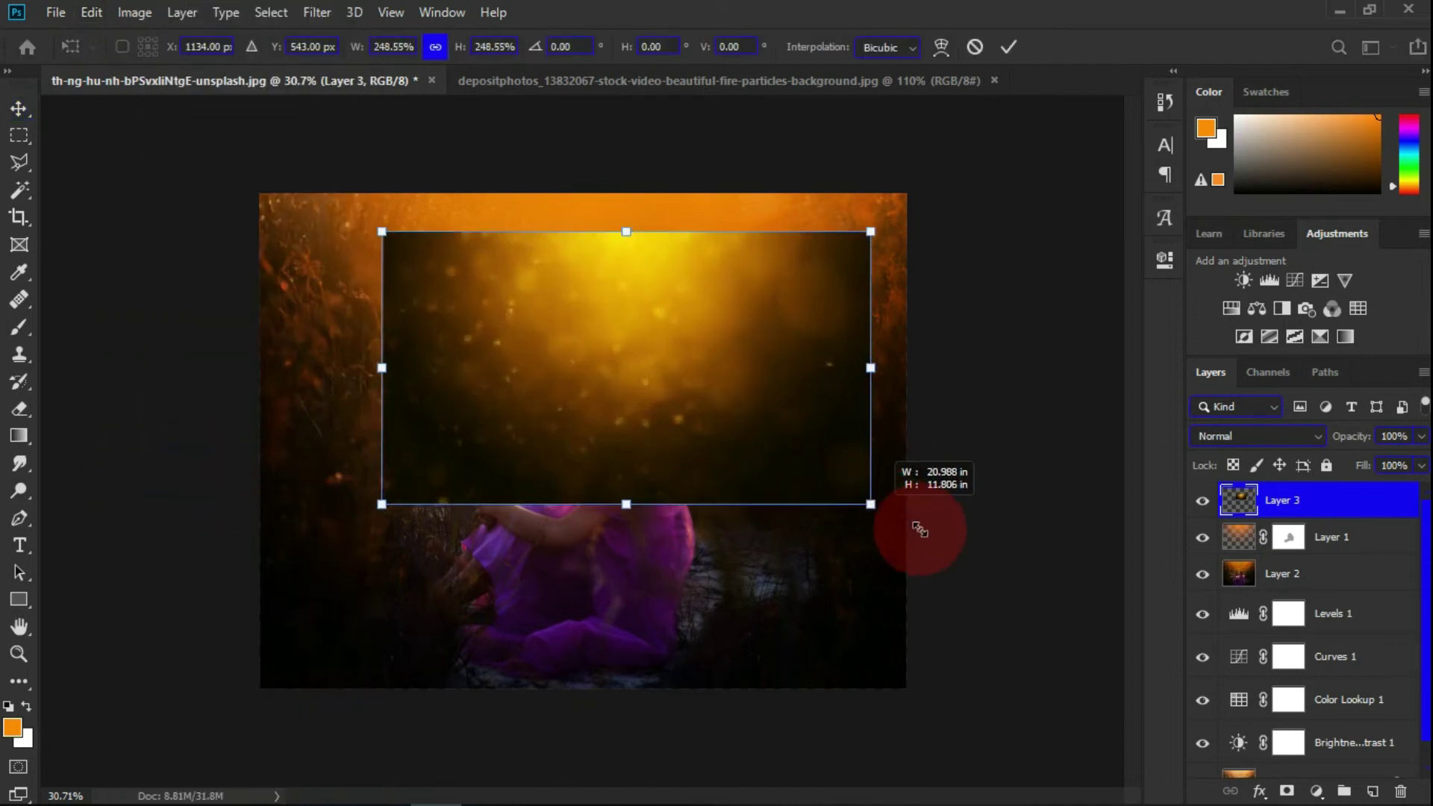
mouse_move(788, 438)
left_mouse_down()
mouse_move(746, 411)
mouse_move(745, 378)
left_mouse_up()
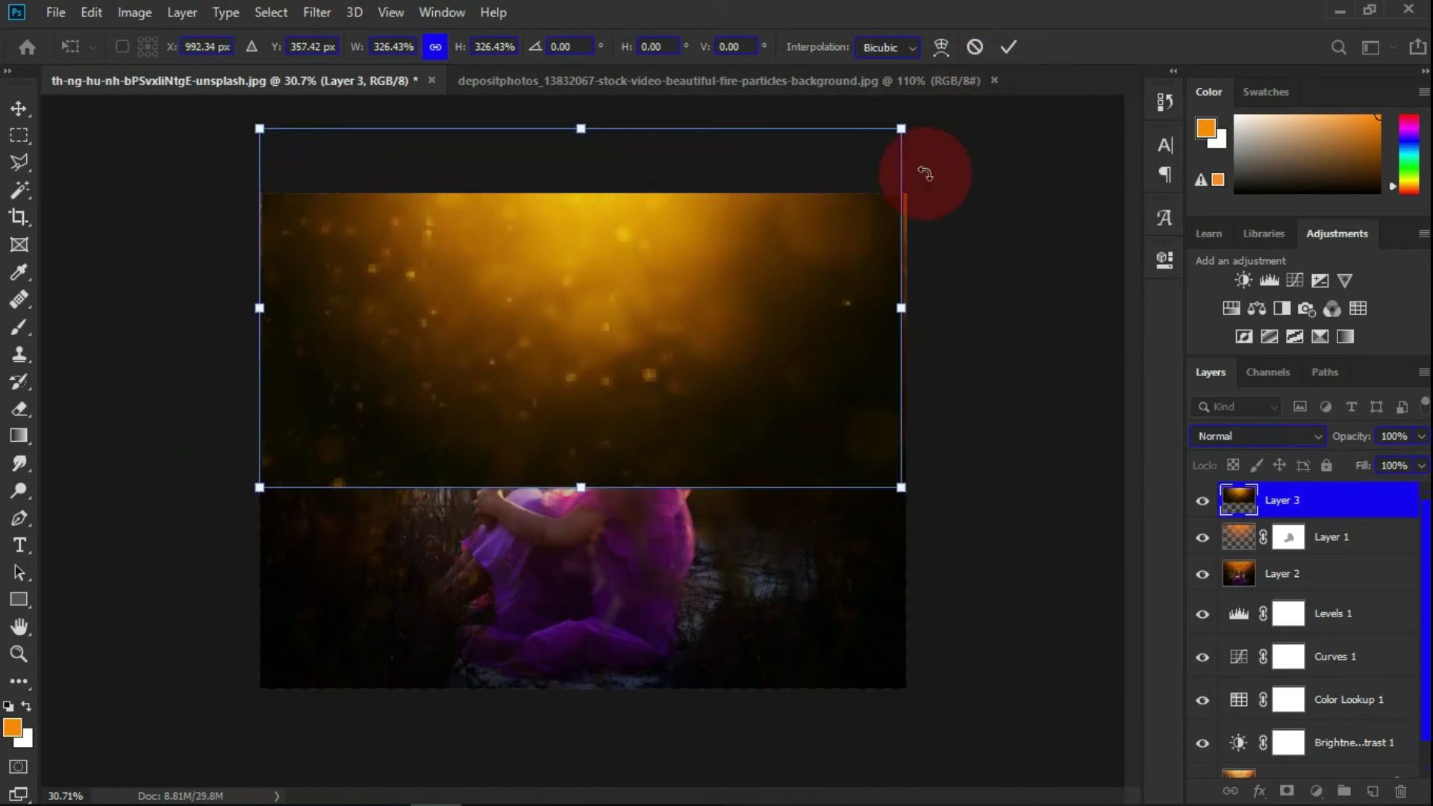
left_click_drag(807, 296, 811, 296)
left_click_drag(263, 307, 260, 308)
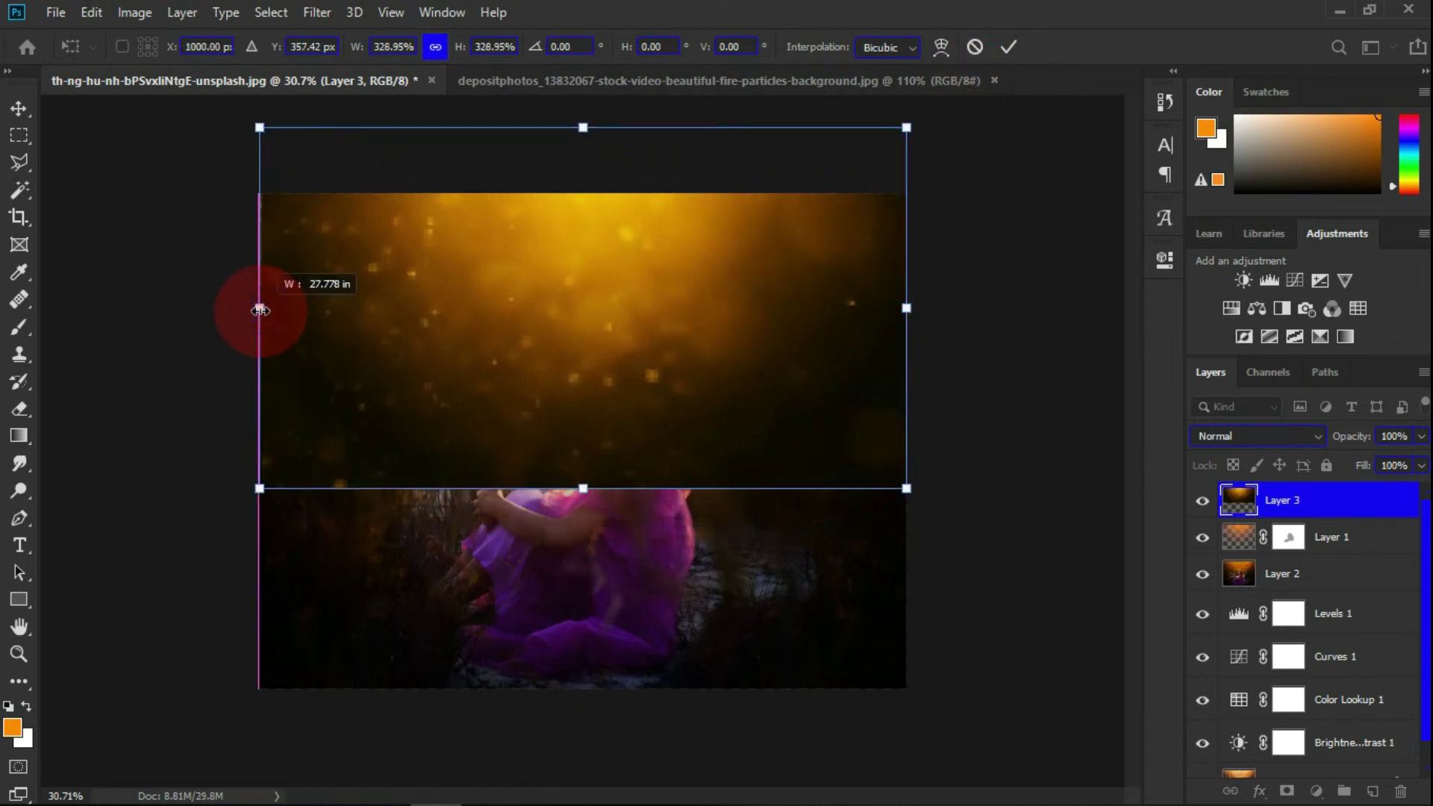
left_click(1007, 47)
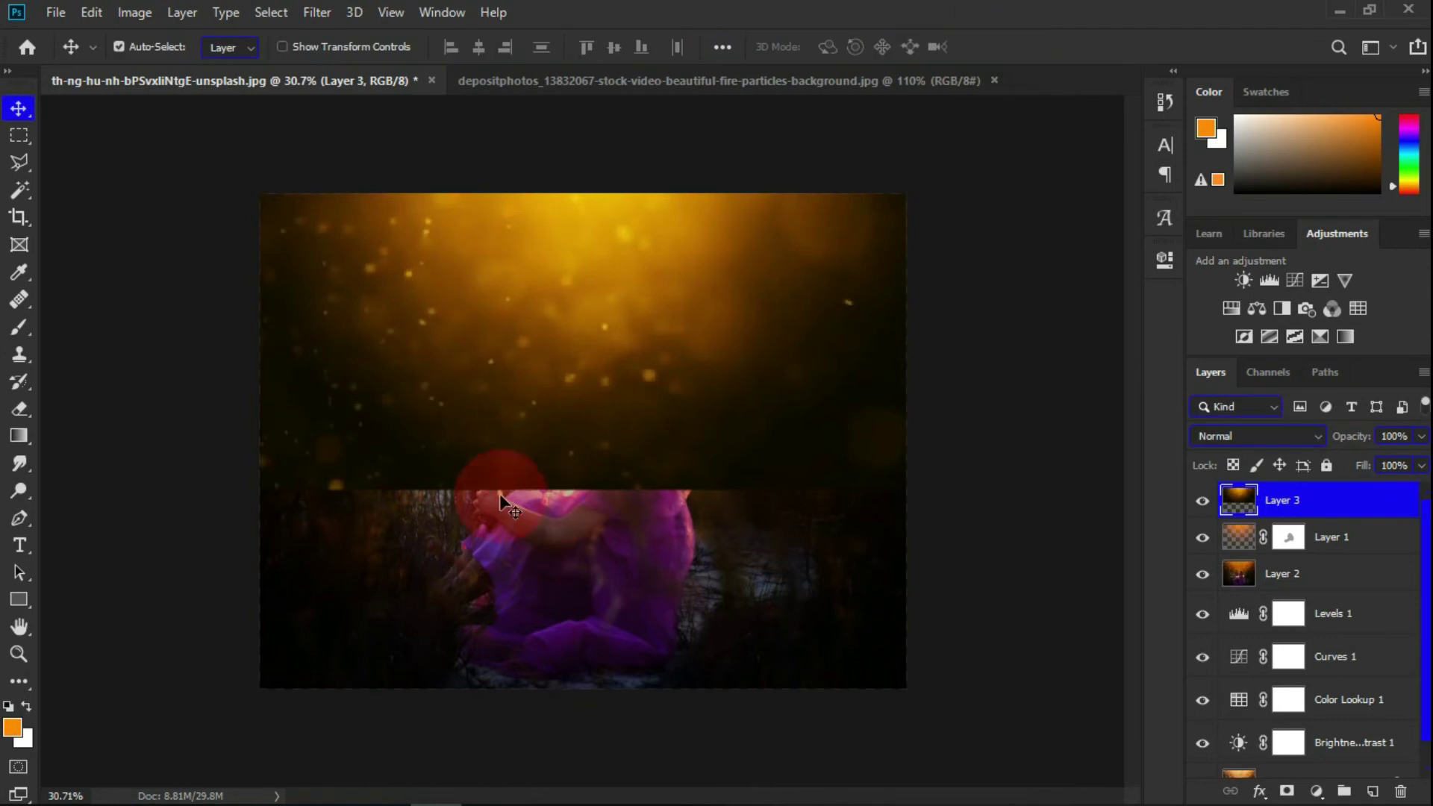
Set Layer 3's blend mode to Screen and add a white layer mask
left_click(1211, 437)
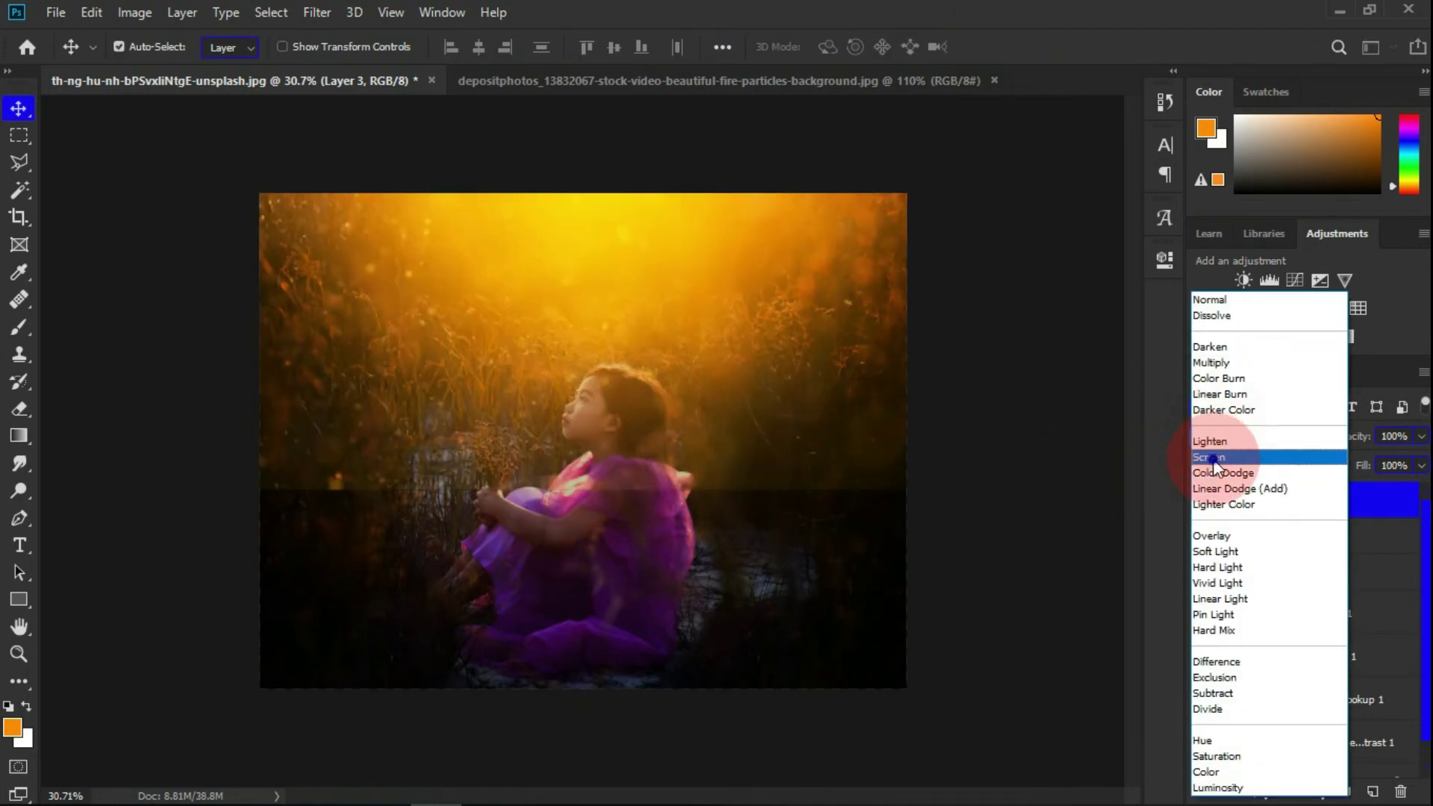
left_click(1215, 450)
left_click(1281, 739)
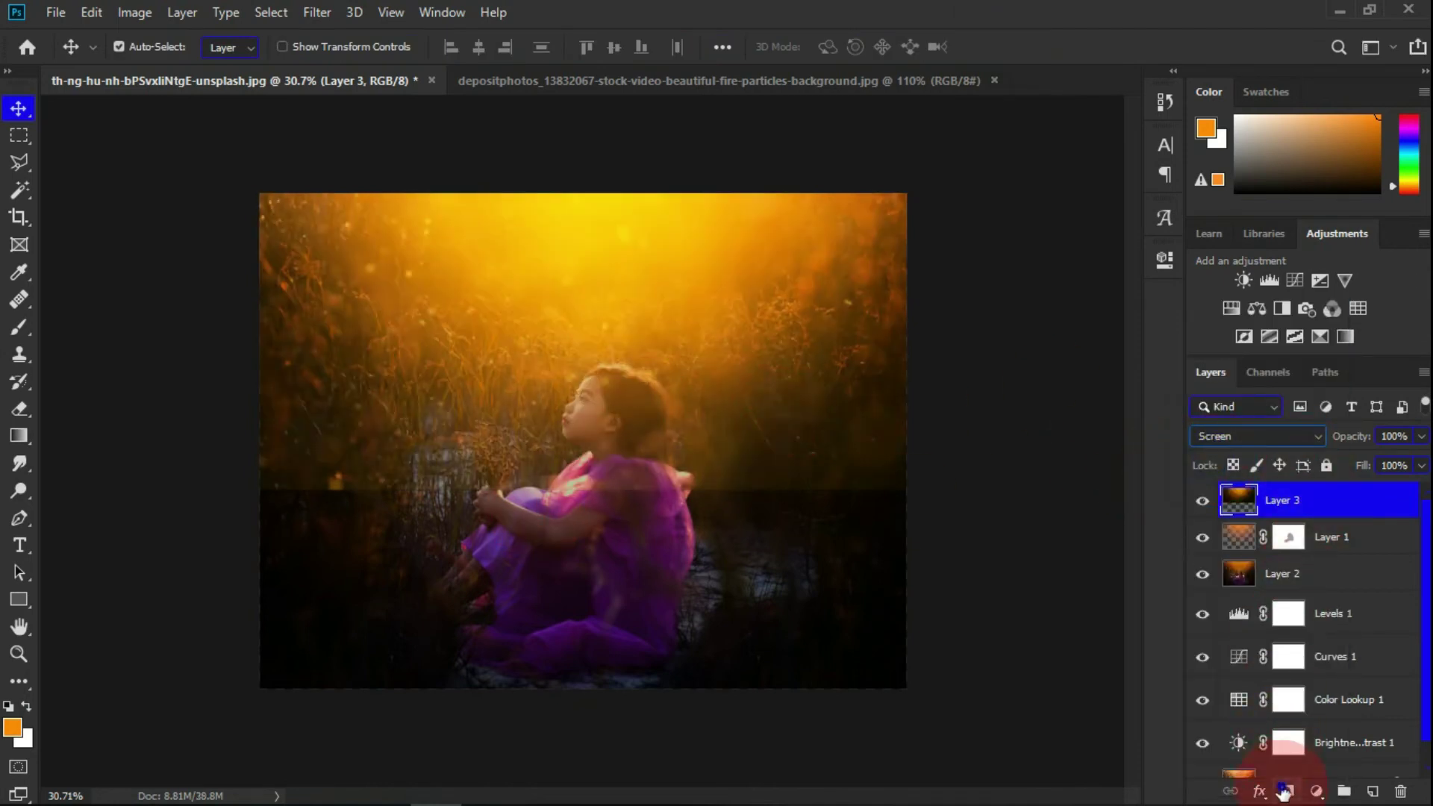
left_click(1284, 791)
Paint the mask's lower area black with a 1300 px brush at 100% opacity
left_click(19, 326)
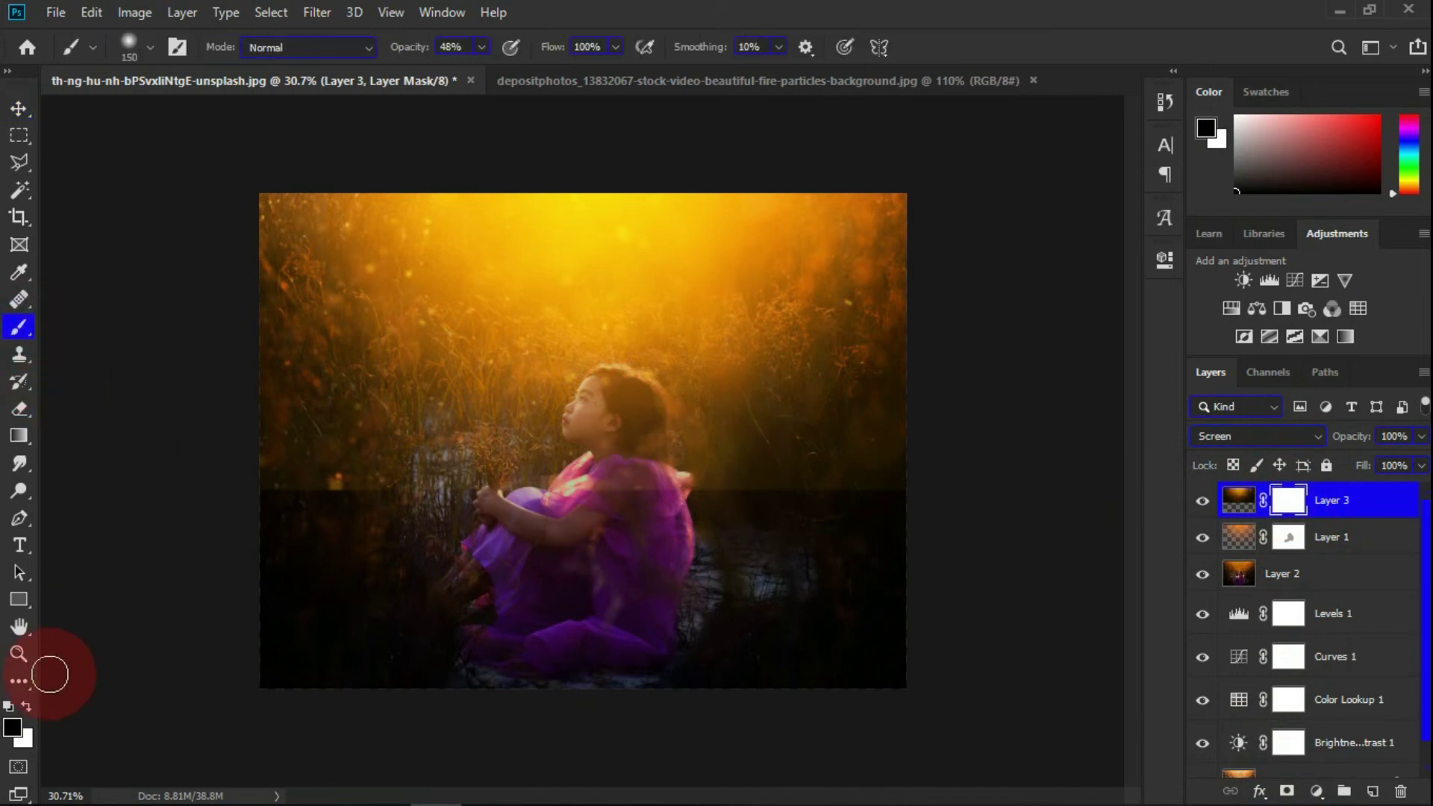
left_click(13, 728)
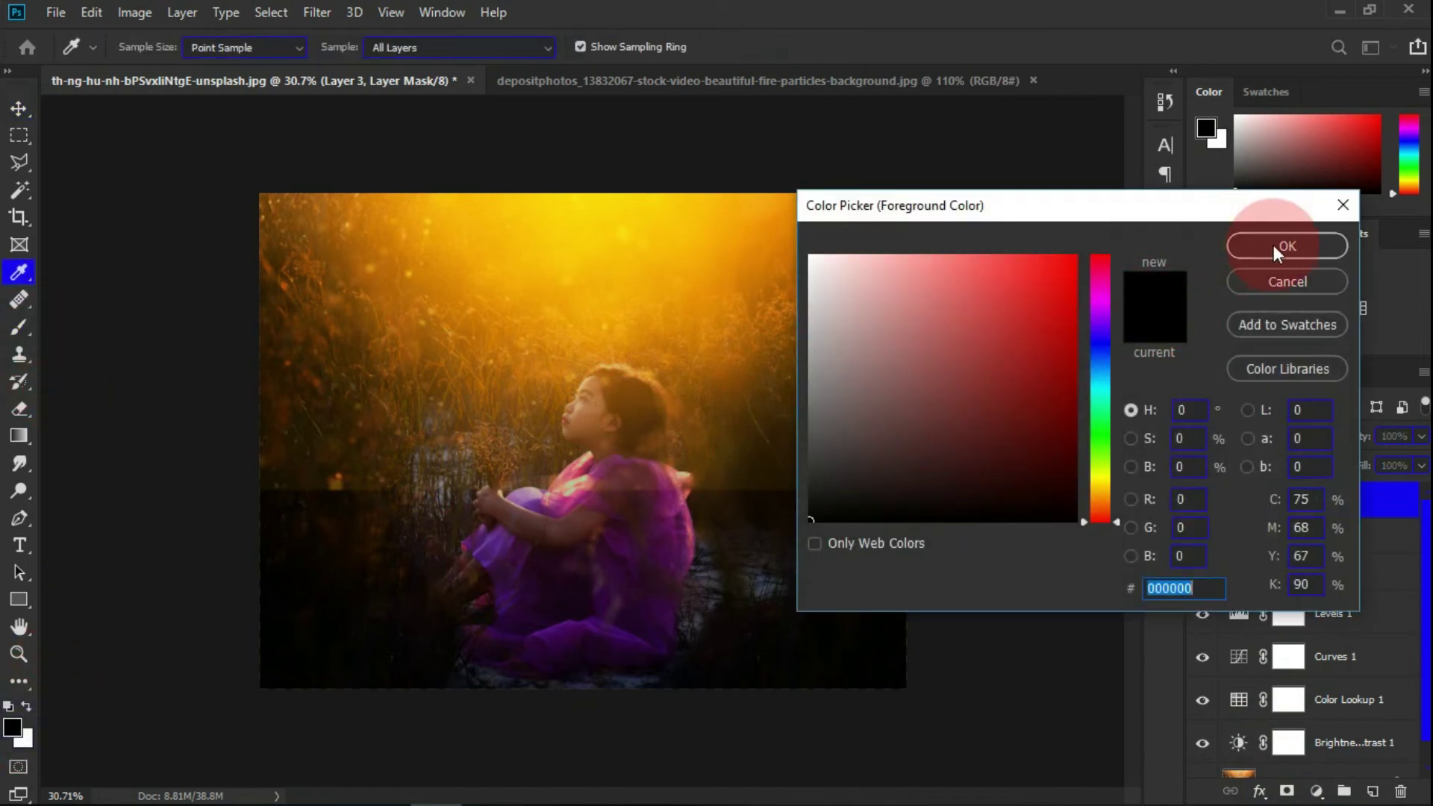
left_click(1274, 246)
left_click(481, 47)
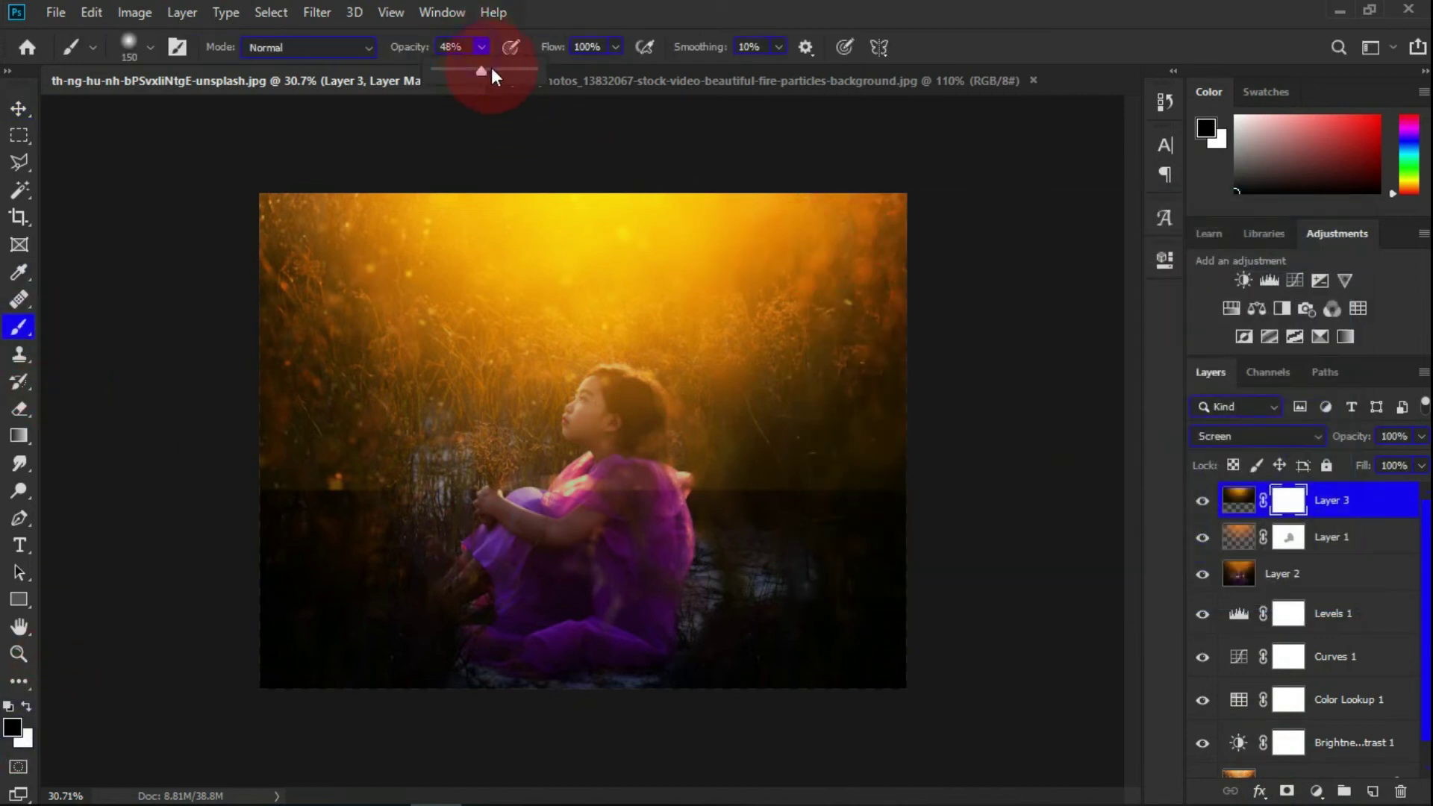
left_click_drag(491, 74, 643, 71)
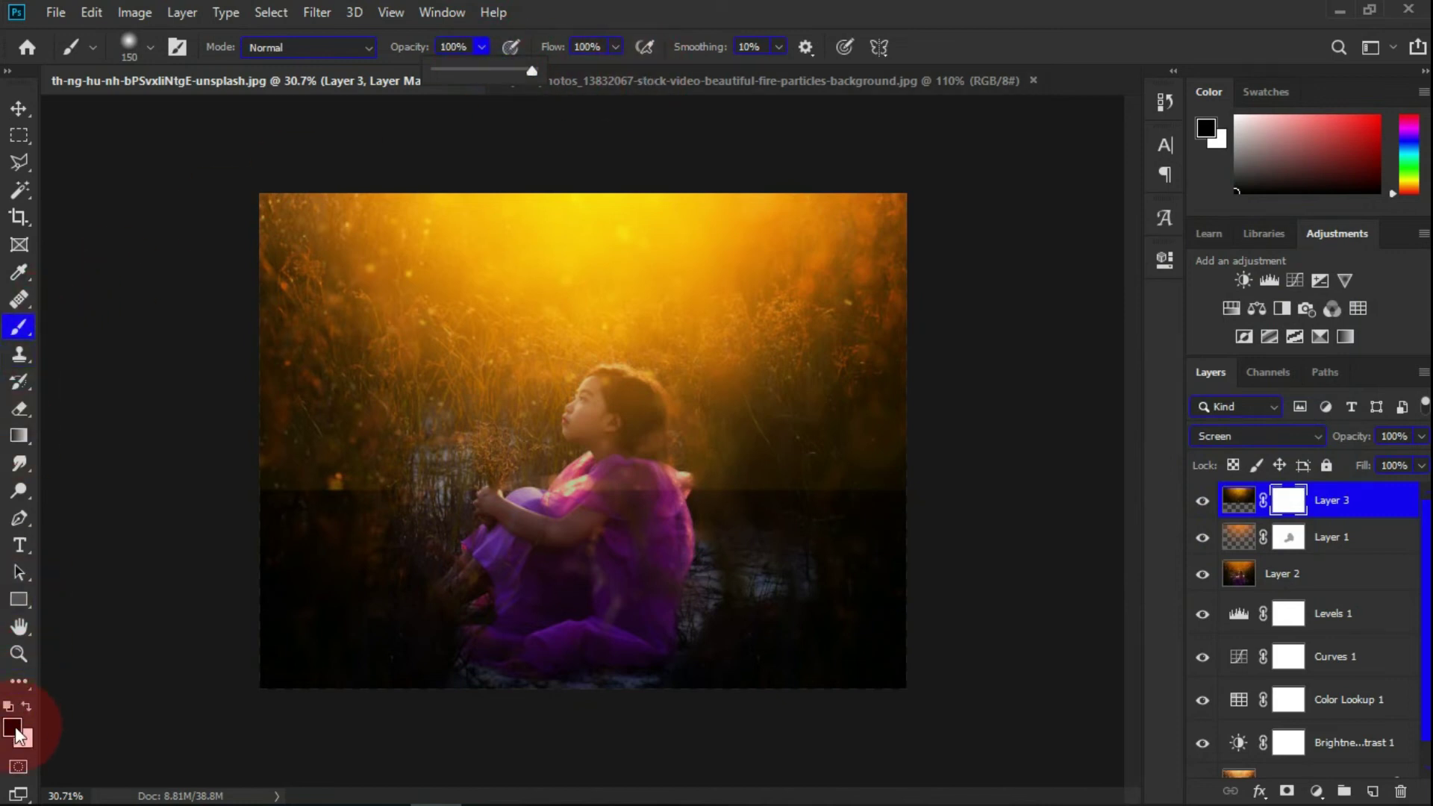
left_click(277, 498)
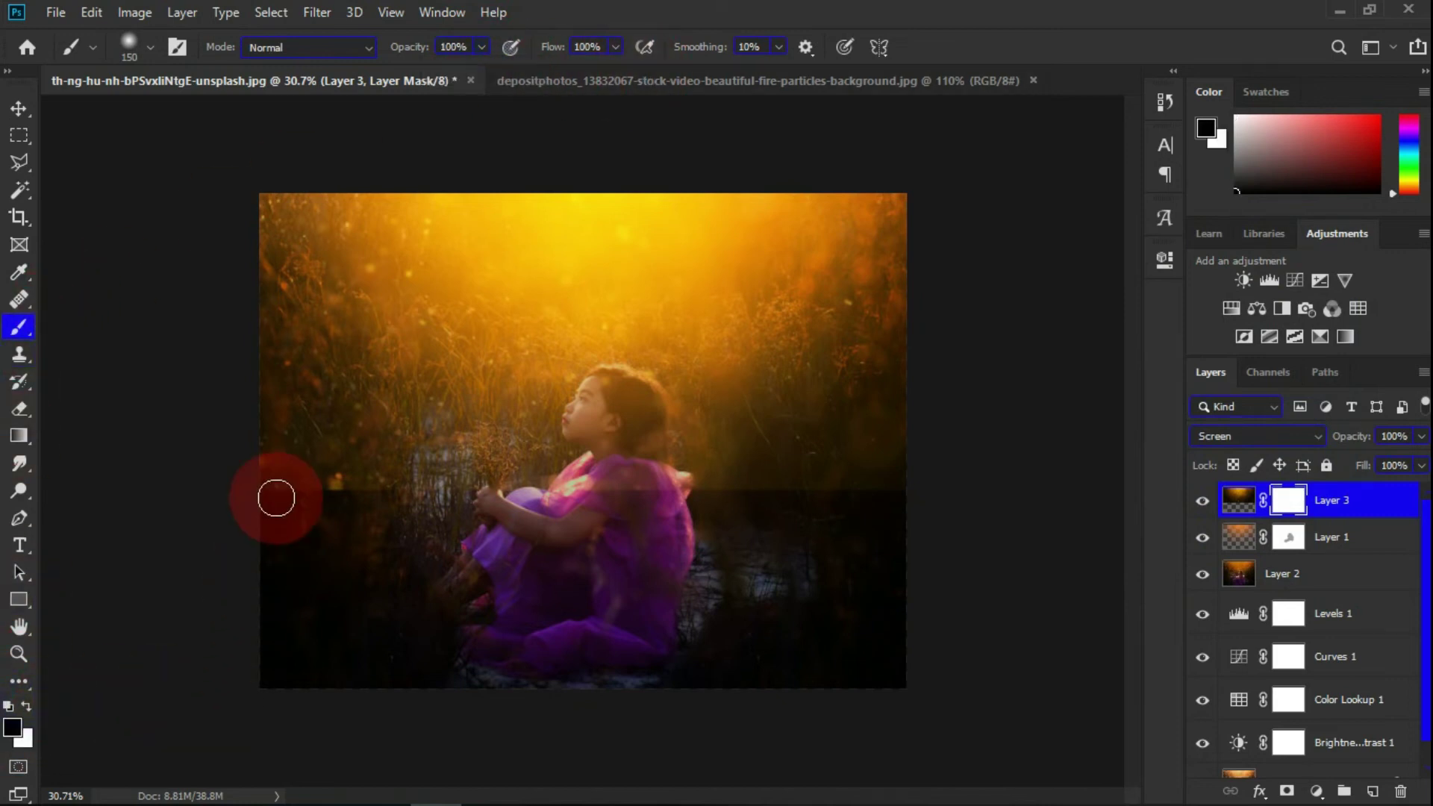
mouse_move(276, 494)
left_mouse_down()
mouse_move(271, 549)
mouse_move(214, 512)
mouse_move(853, 528)
mouse_move(931, 535)
mouse_move(962, 556)
mouse_move(374, 595)
mouse_move(169, 505)
mouse_move(871, 614)
mouse_move(945, 580)
mouse_move(160, 585)
mouse_move(1011, 595)
mouse_move(1318, 480)
mouse_move(1317, 442)
mouse_move(1303, 440)
mouse_move(1388, 440)
mouse_move(1351, 446)
mouse_move(1376, 446)
left_mouse_up()
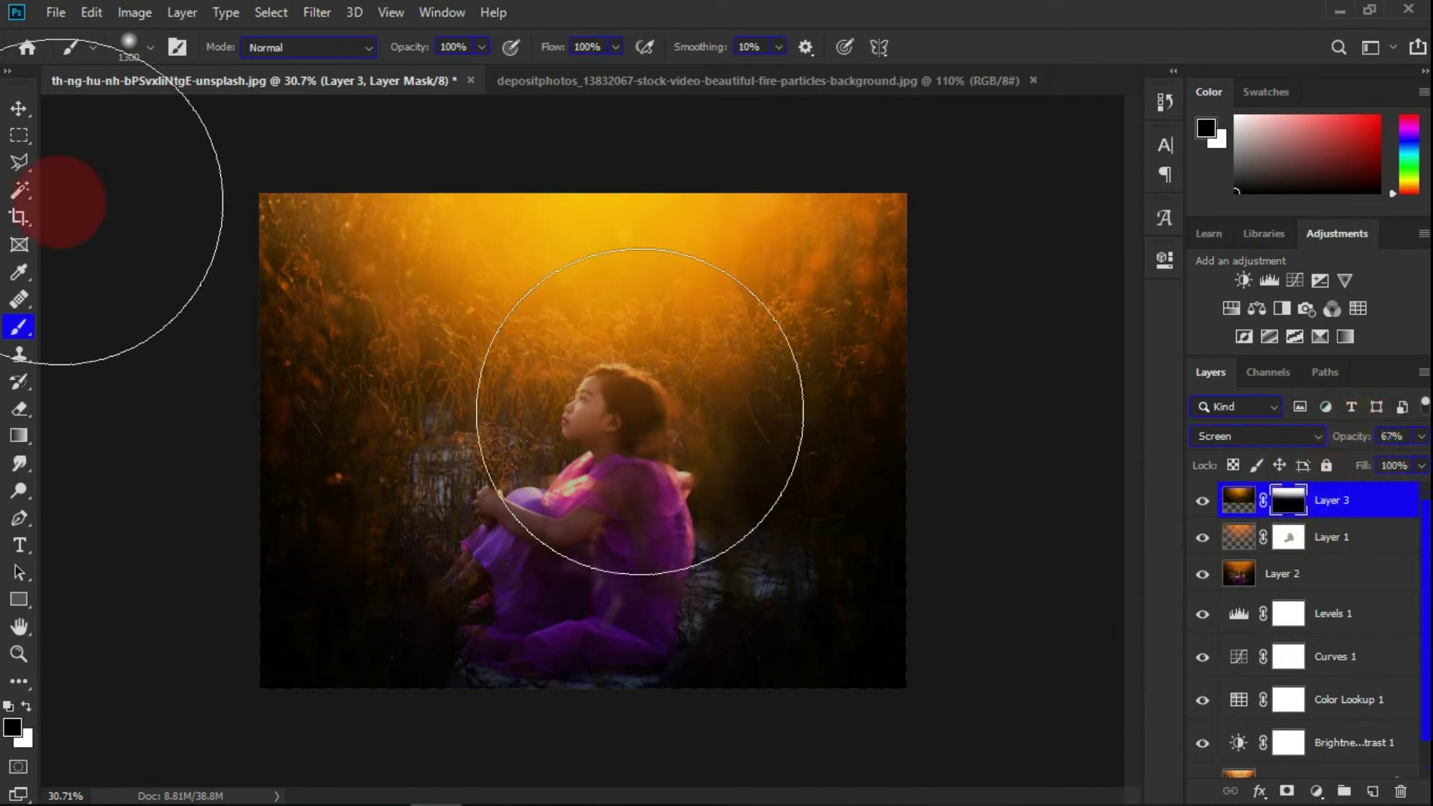
left_click(19, 109)
scroll(582, 448, "down", 2)
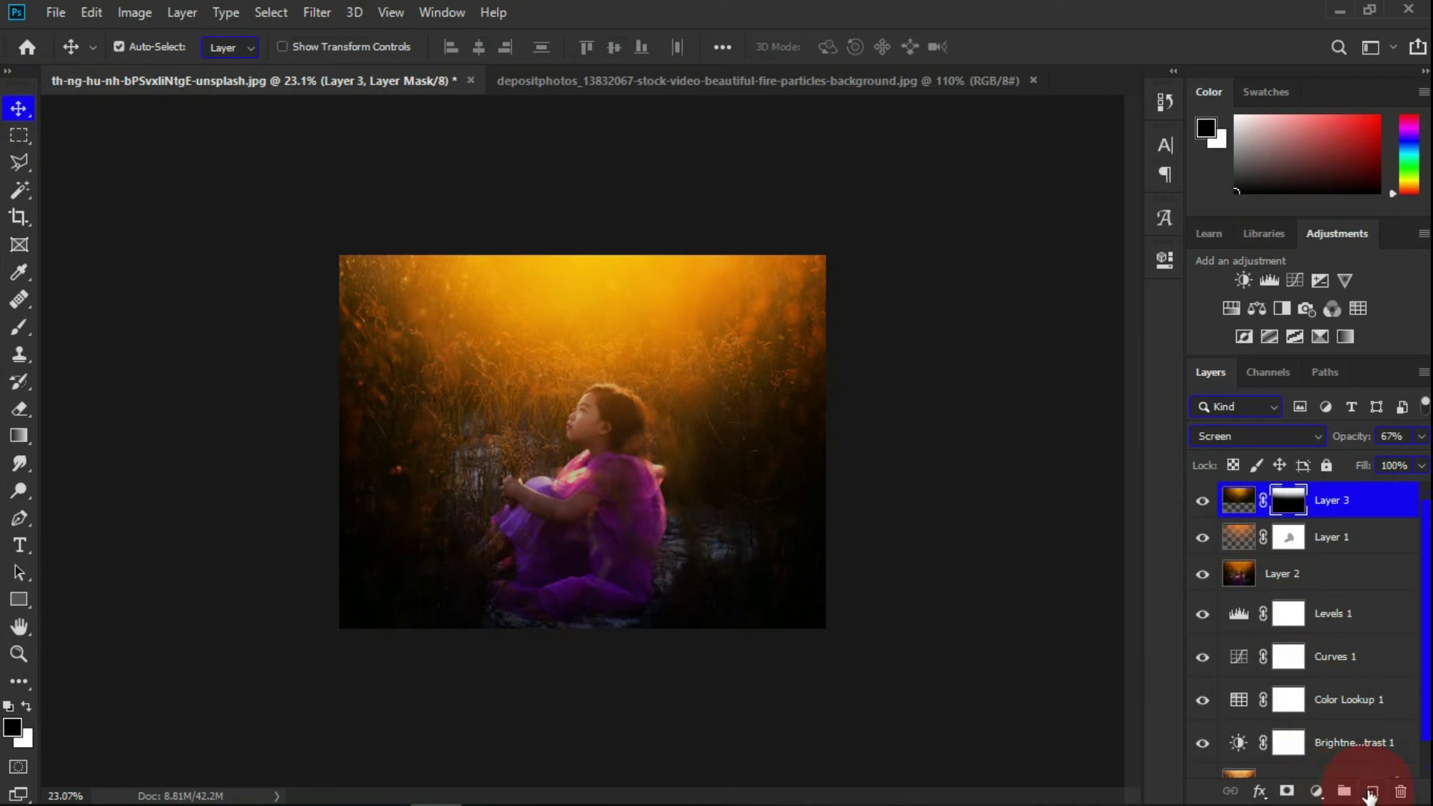
Add a Levels 2 layer with output white lowered to about 230 and a black mask
left_click(1317, 792)
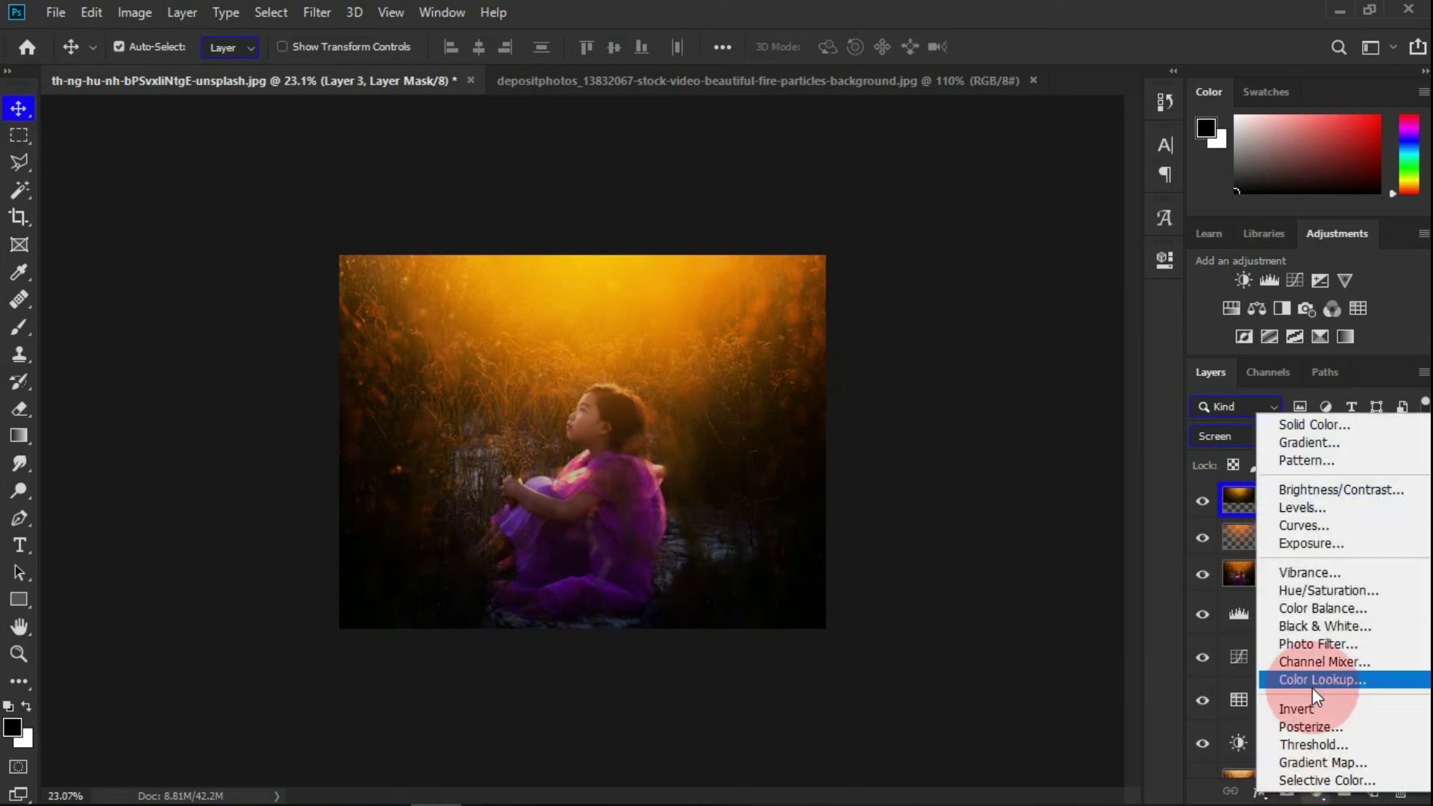
left_click(1307, 509)
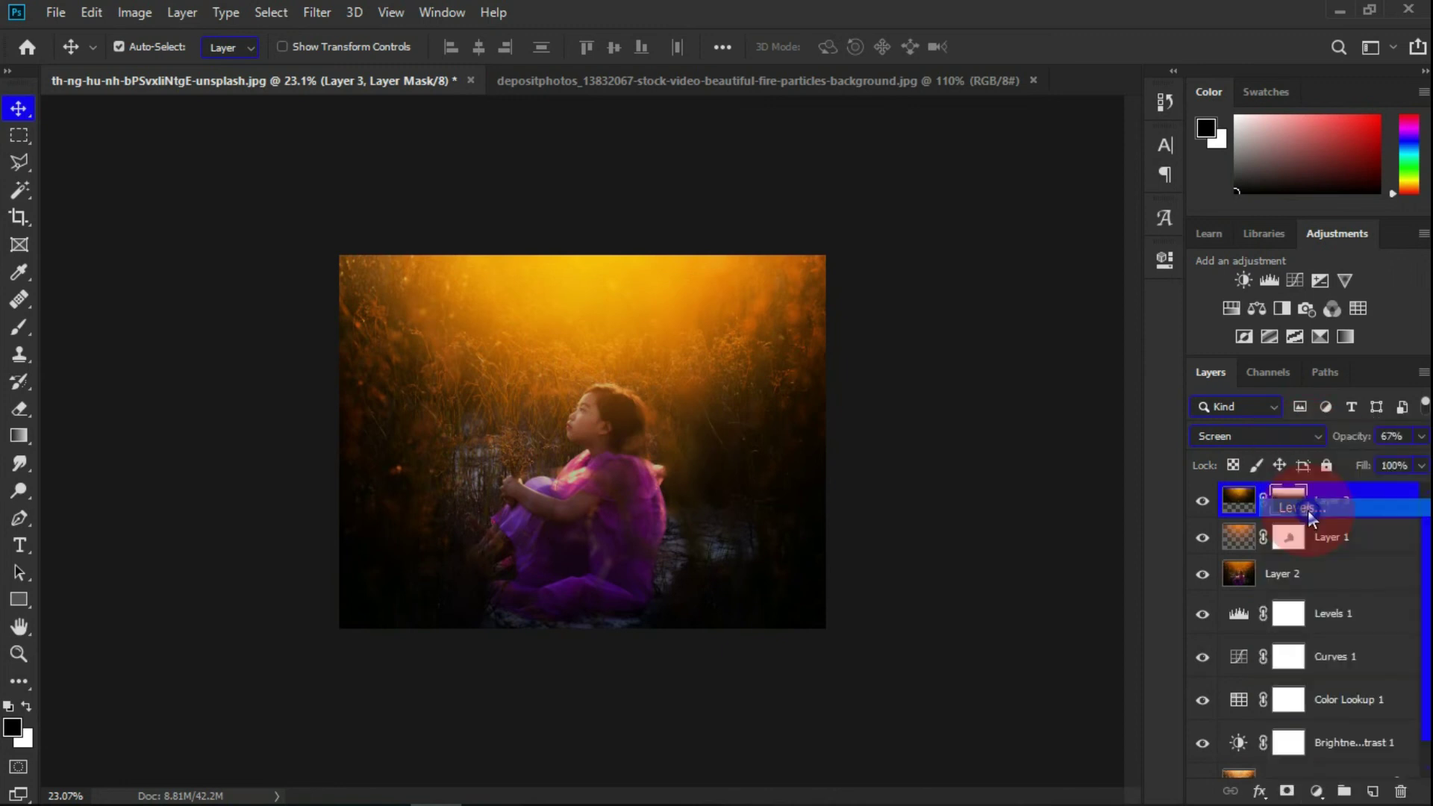
left_click_drag(1099, 535, 1090, 535)
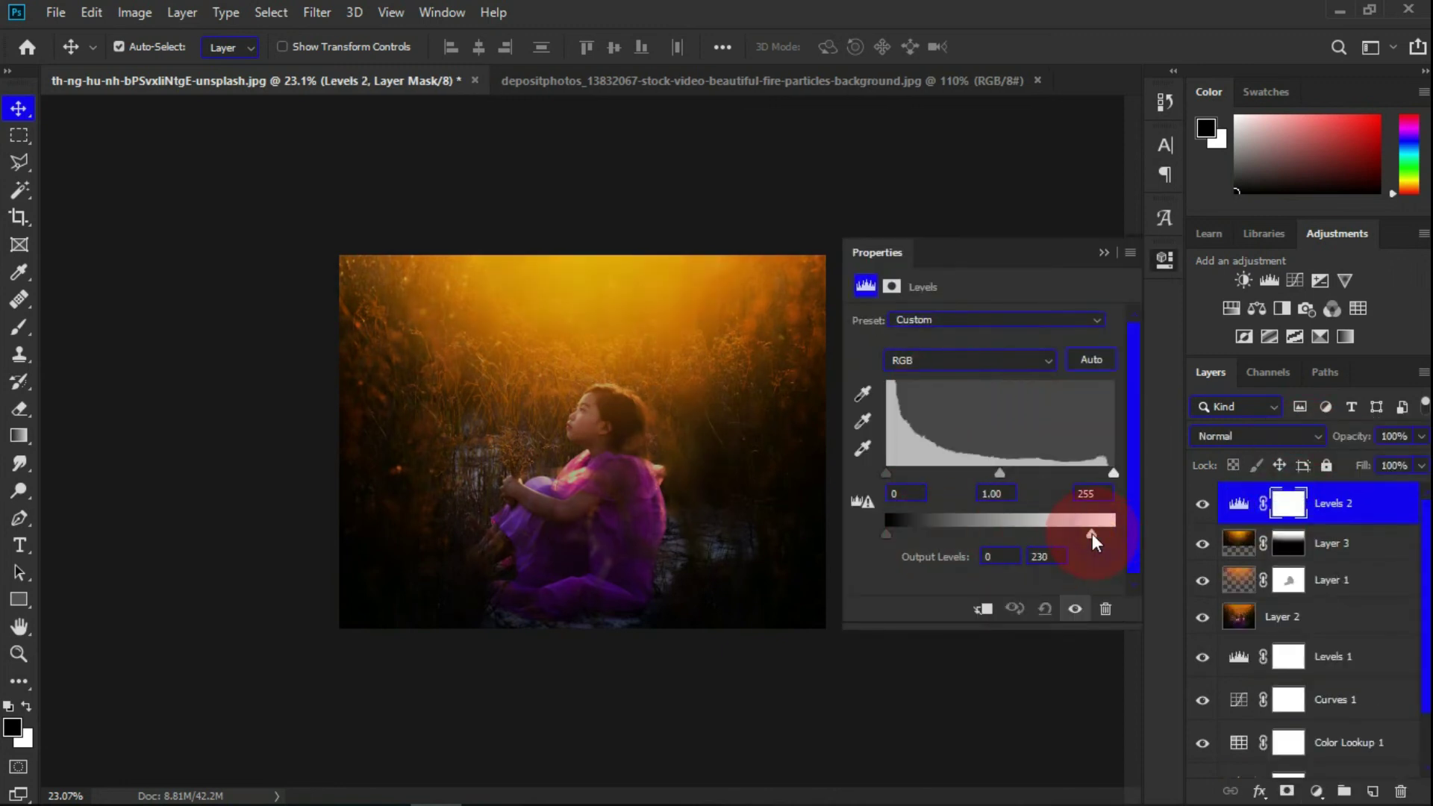
left_click(1104, 253)
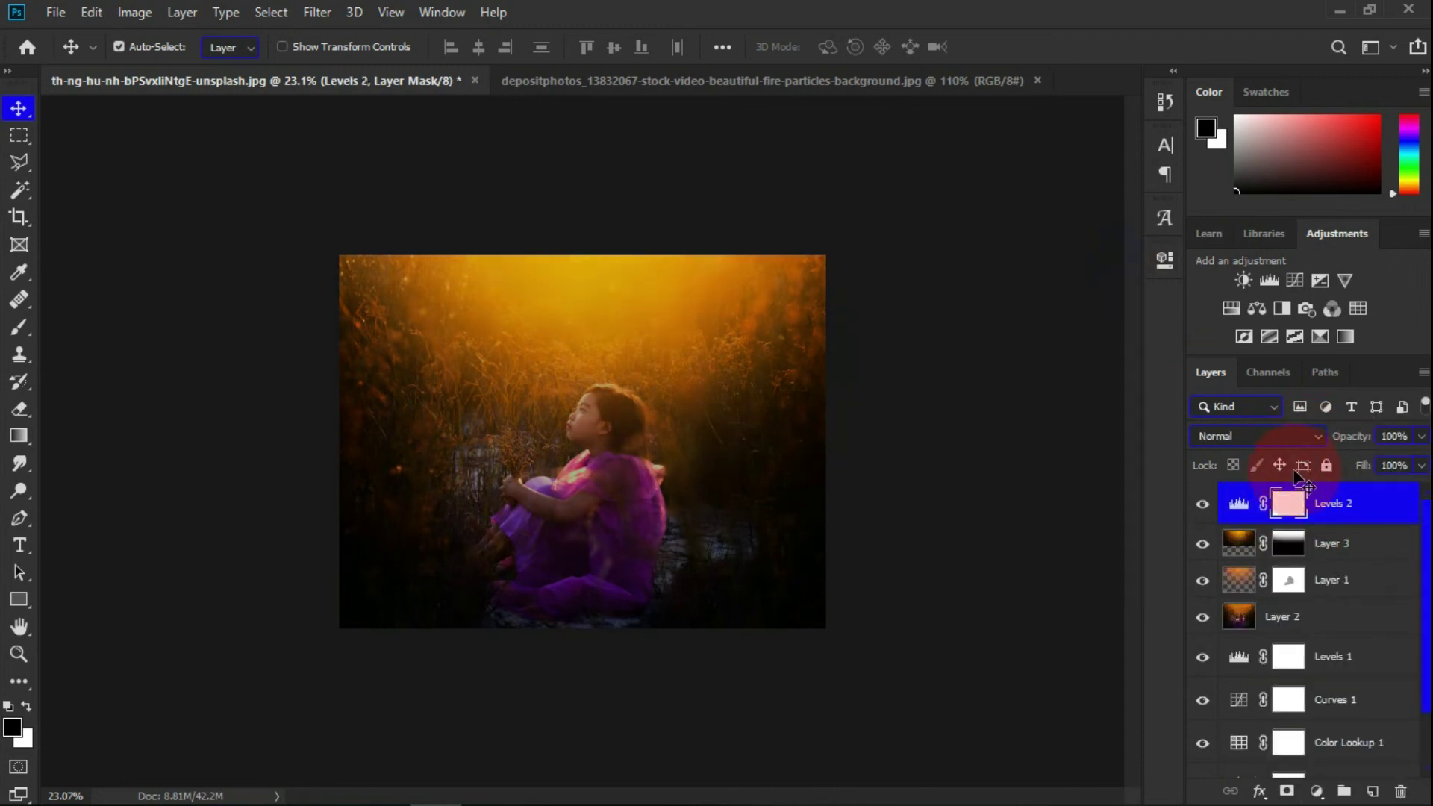
left_click_drag(1283, 499, 82, 366)
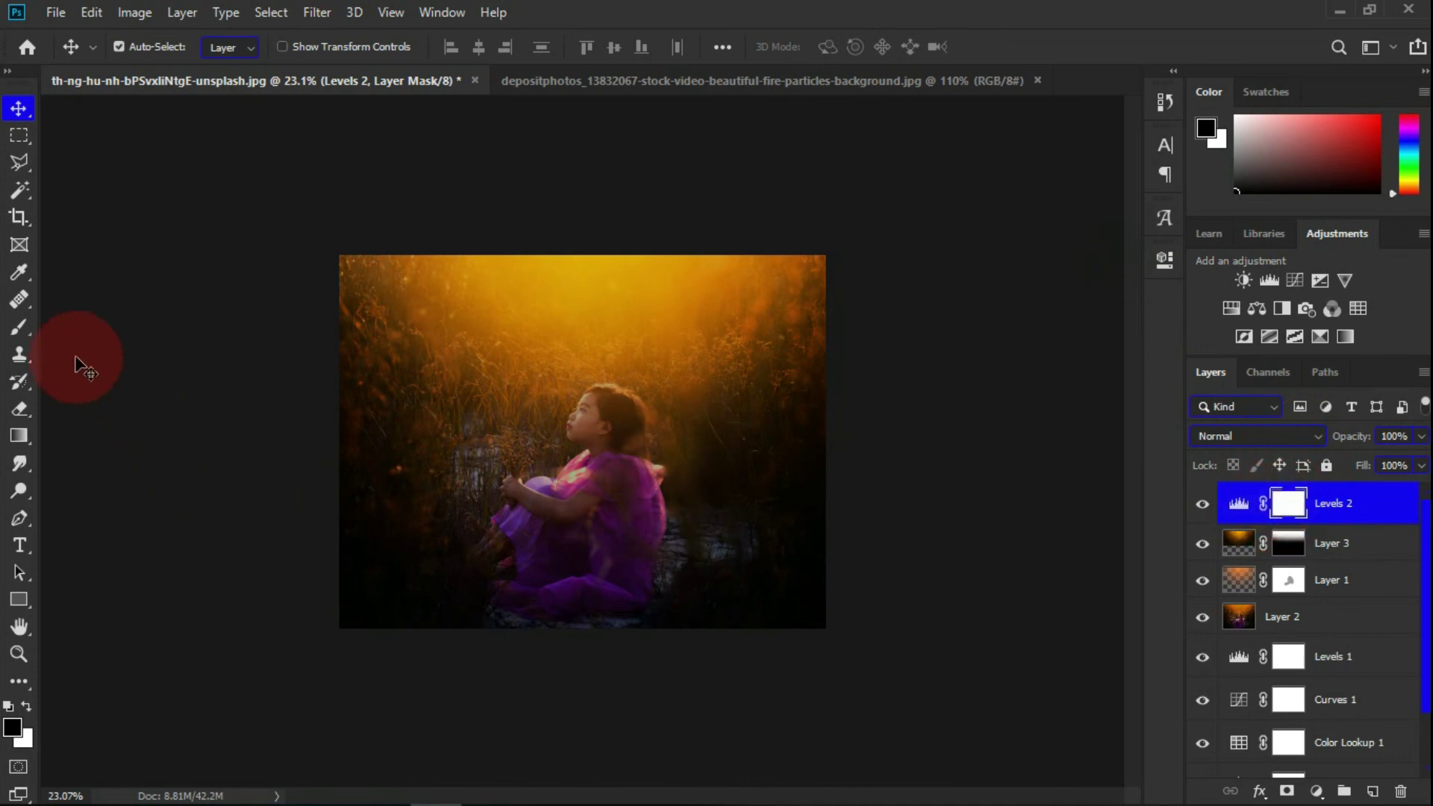
left_click(21, 332)
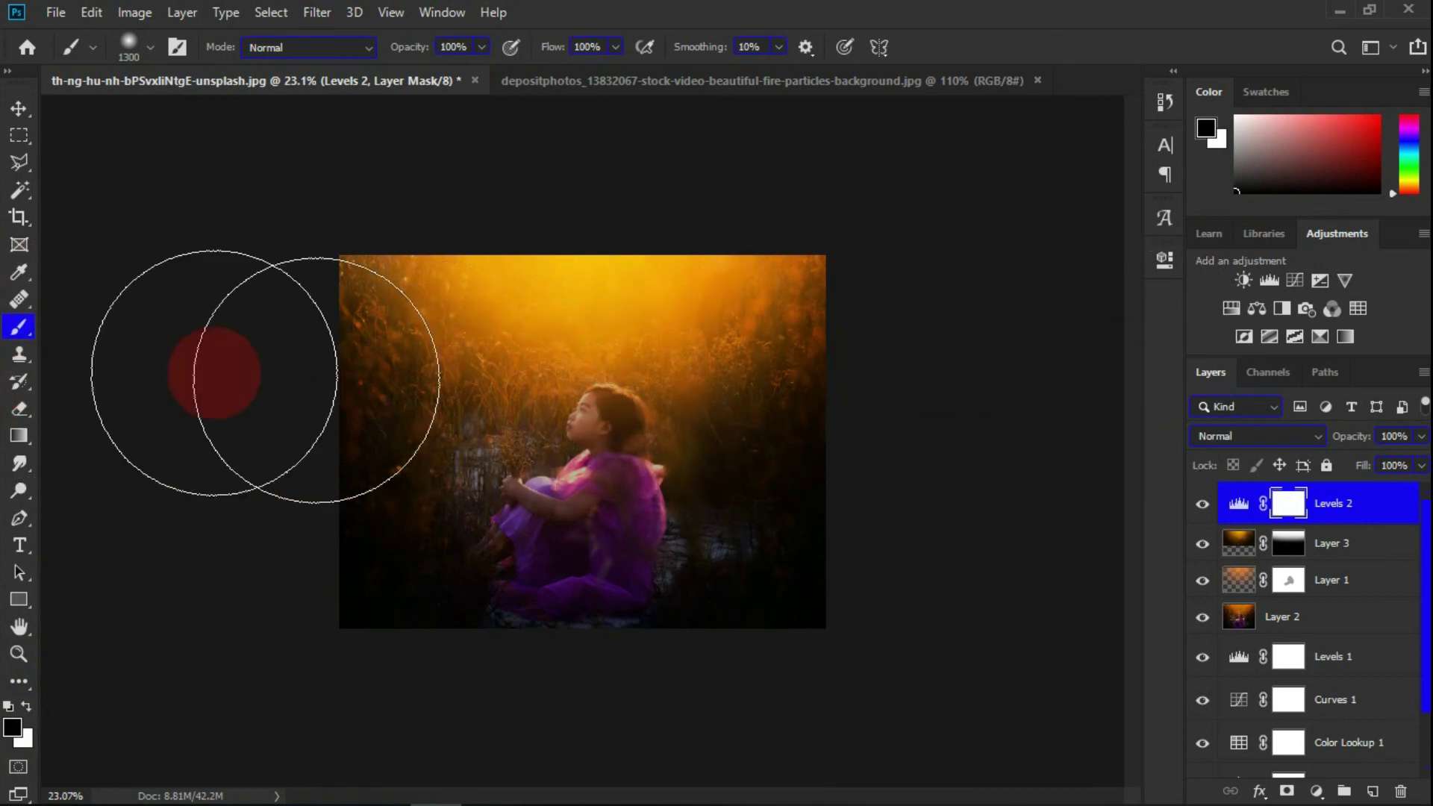
left_click(15, 112)
scroll(810, 487, "down", 1, "alt")
scroll(597, 374, "up", 2, "alt")
Group every layer from Levels 2 to Brightness/Contrast 1 into Group 1
scroll(437, 293, "up", 1, "alt")
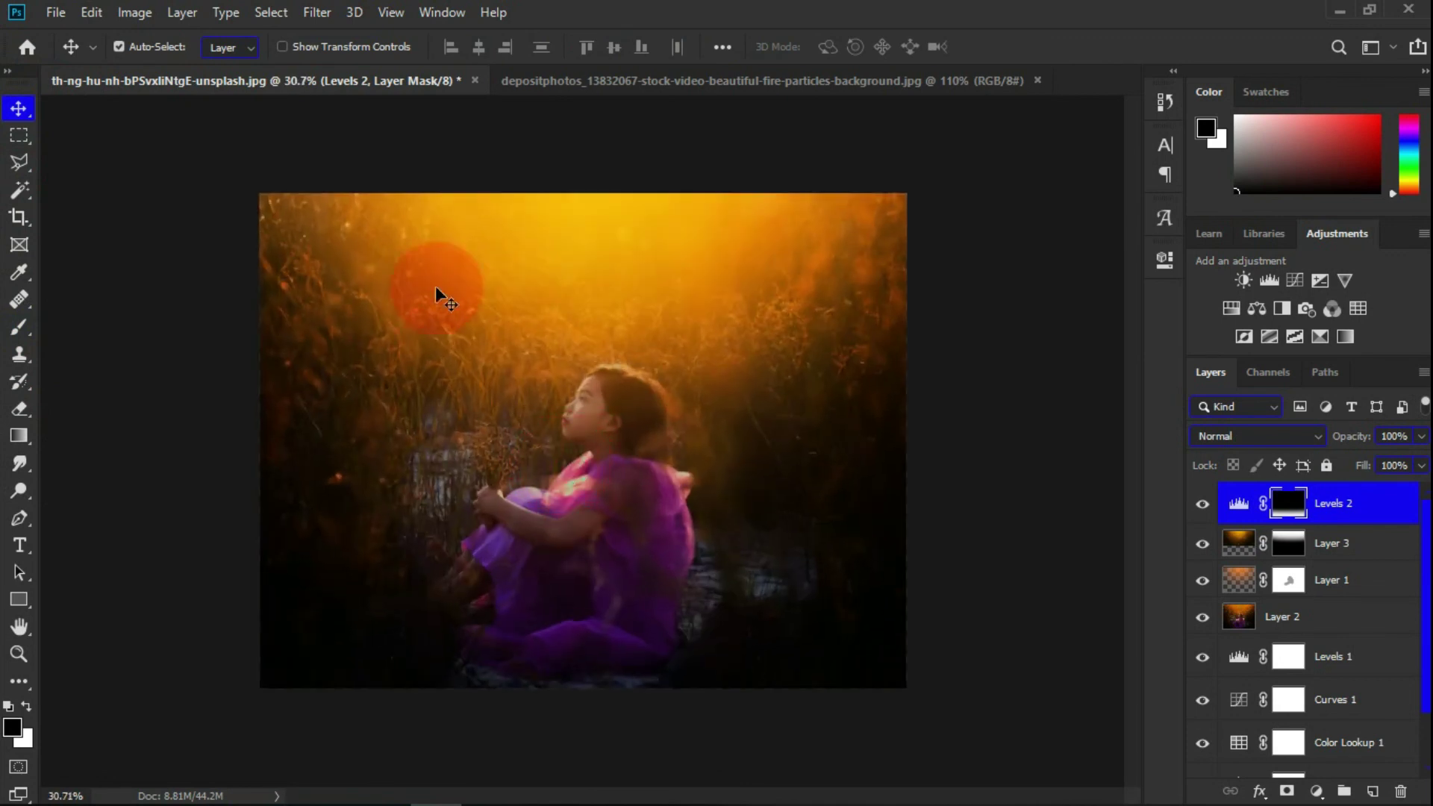
scroll(1213, 515, "down", 1)
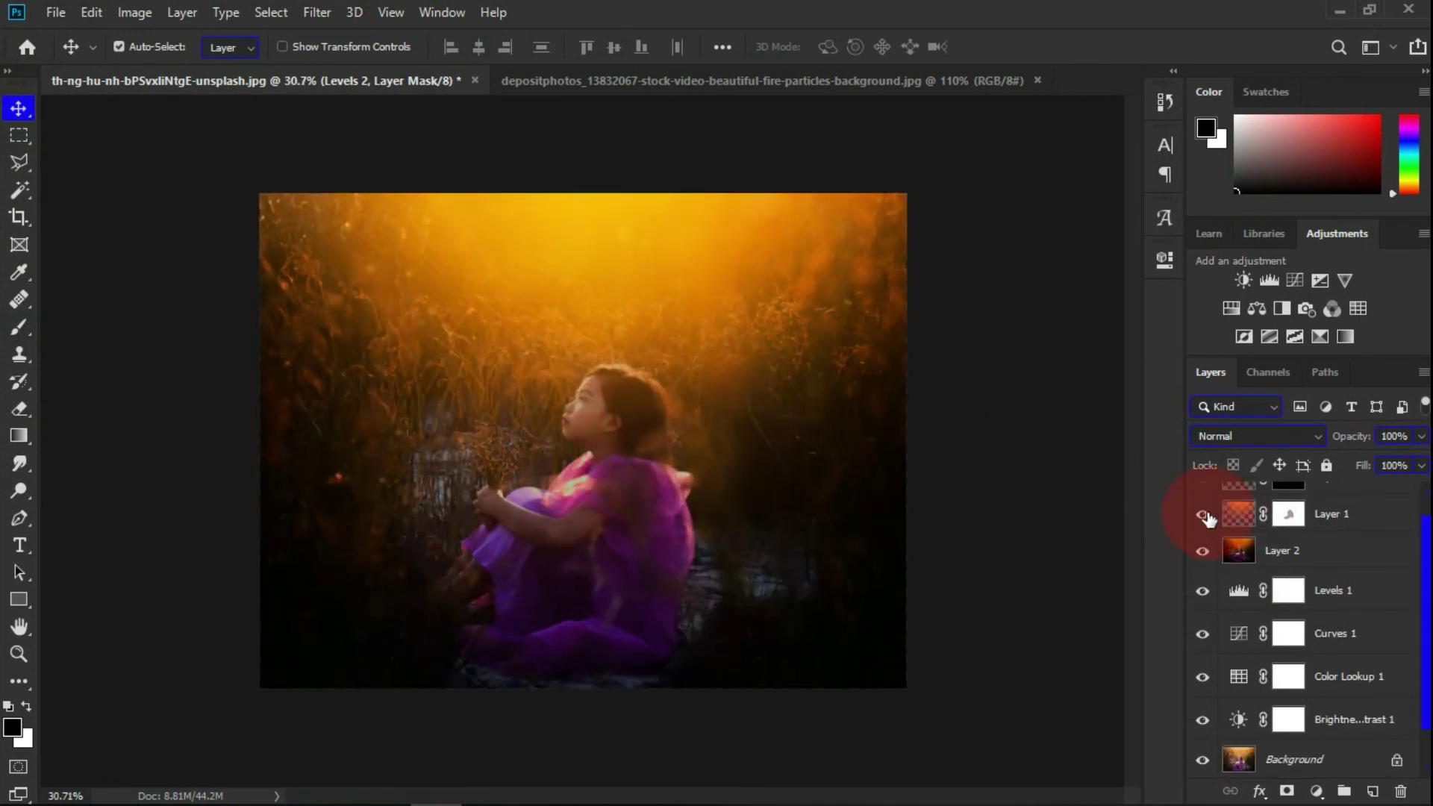
scroll(1299, 578, "up", 1)
scroll(1314, 627, "down", 1)
left_click(1353, 717, "shift")
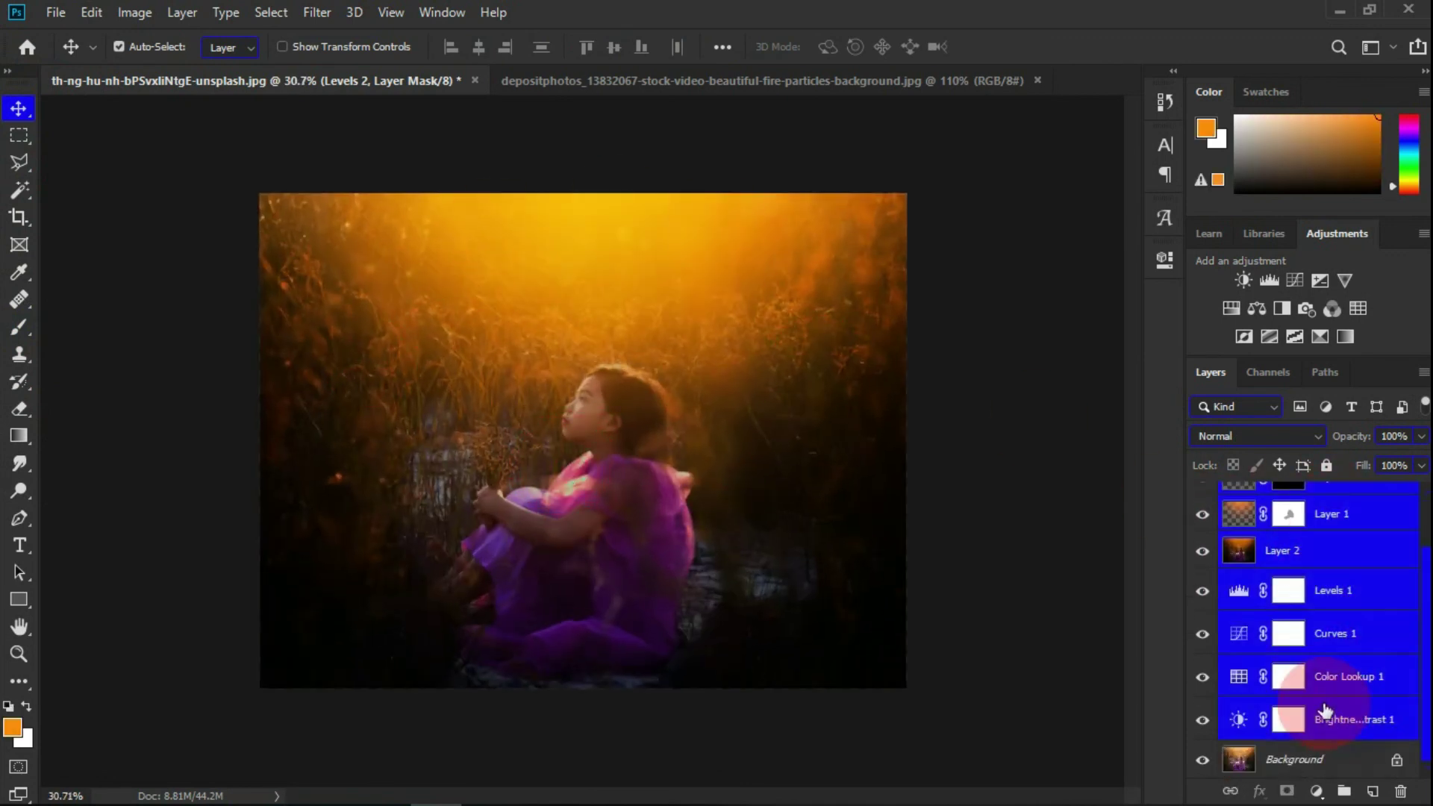
left_click(1345, 792)
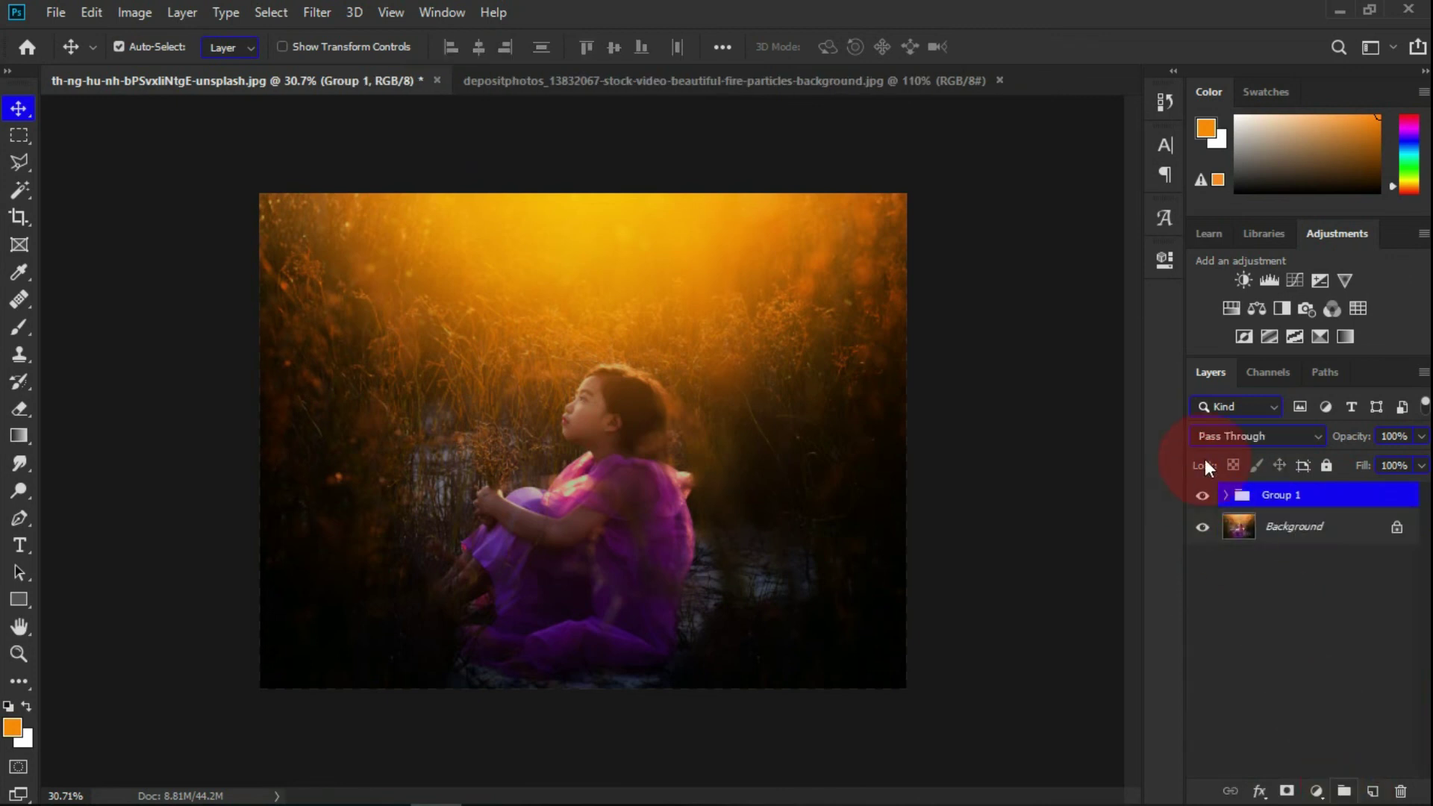
Toggle Group 1's visibility to compare before and after, leaving it hidden
left_click(1200, 496)
left_click(1201, 494)
left_click(1201, 495)
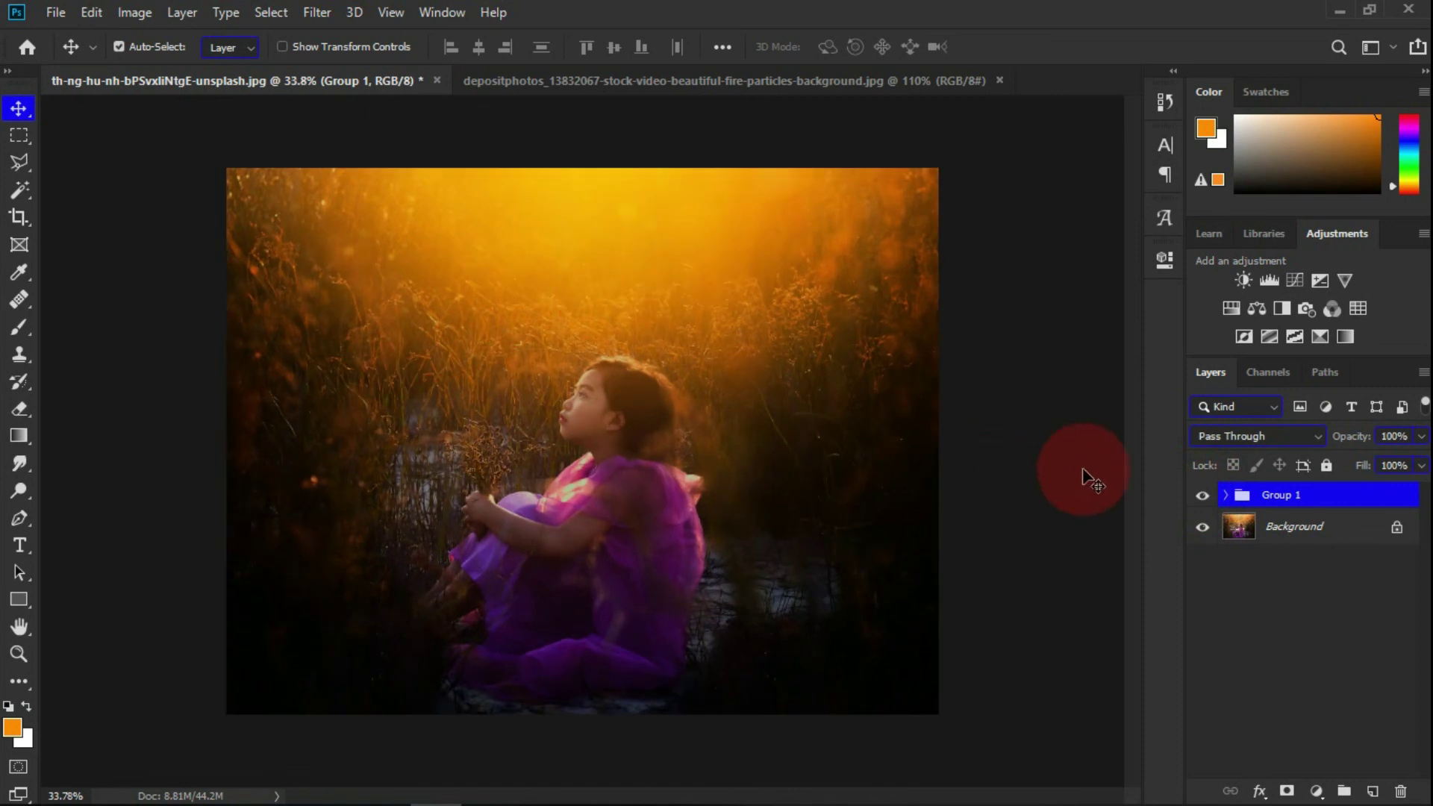
left_click(1201, 495)
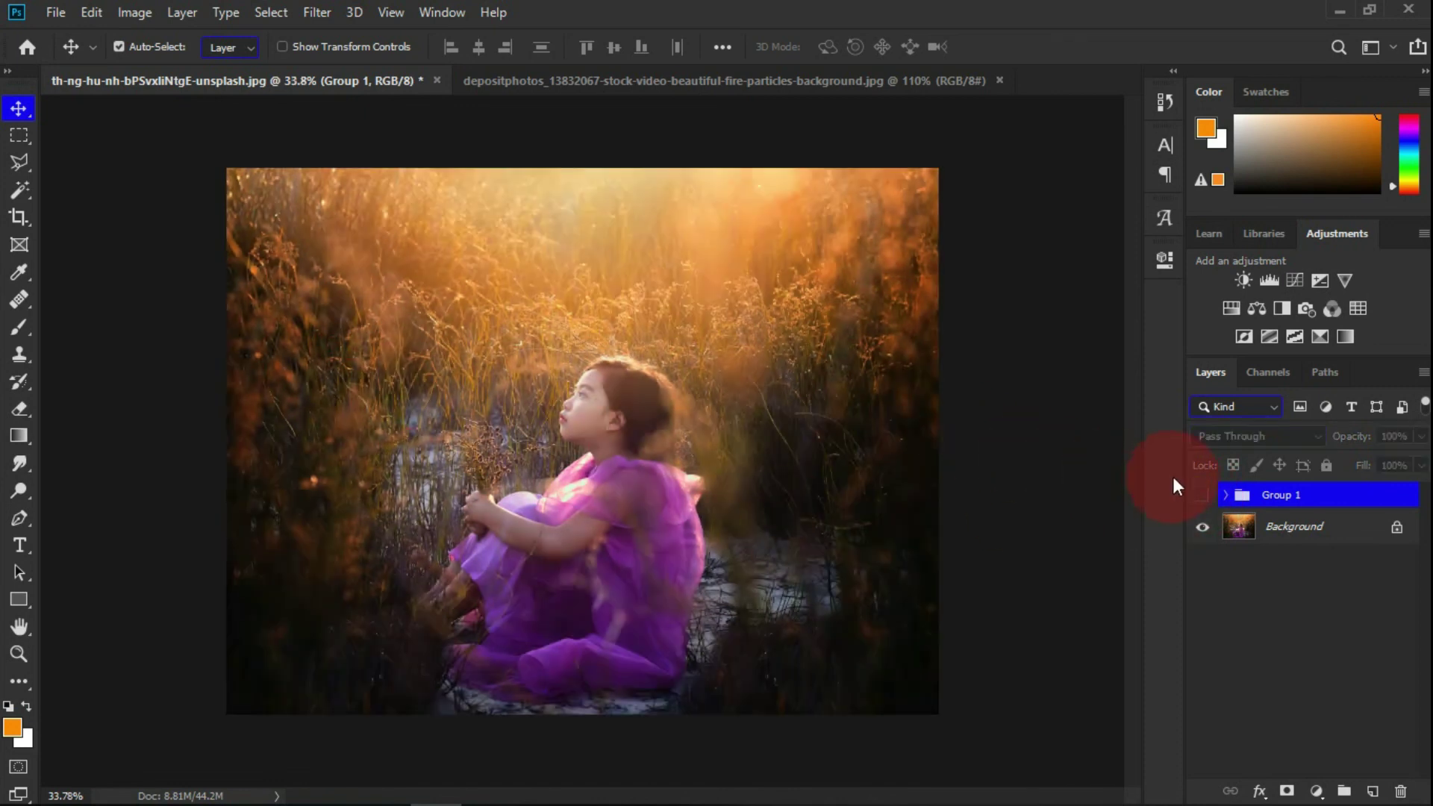